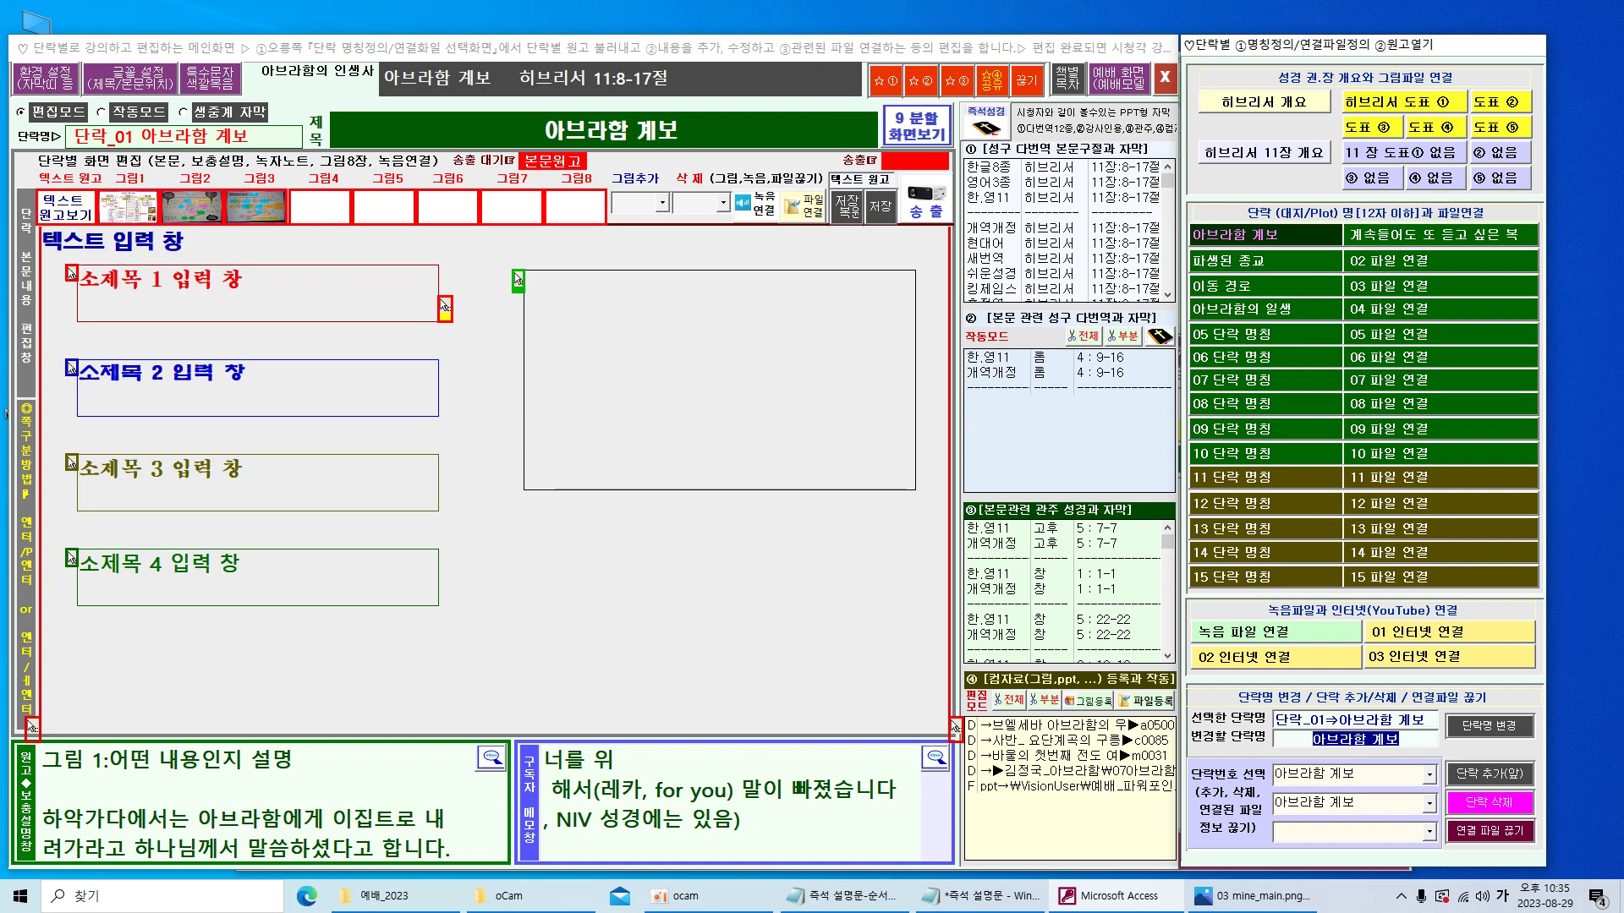
- Switch to the Notepad outline and review the section 6 paragraph names 계보, 파생 종교, 이동경로 and 일생
{"action": "left_click", "coordinate": [846, 896]}
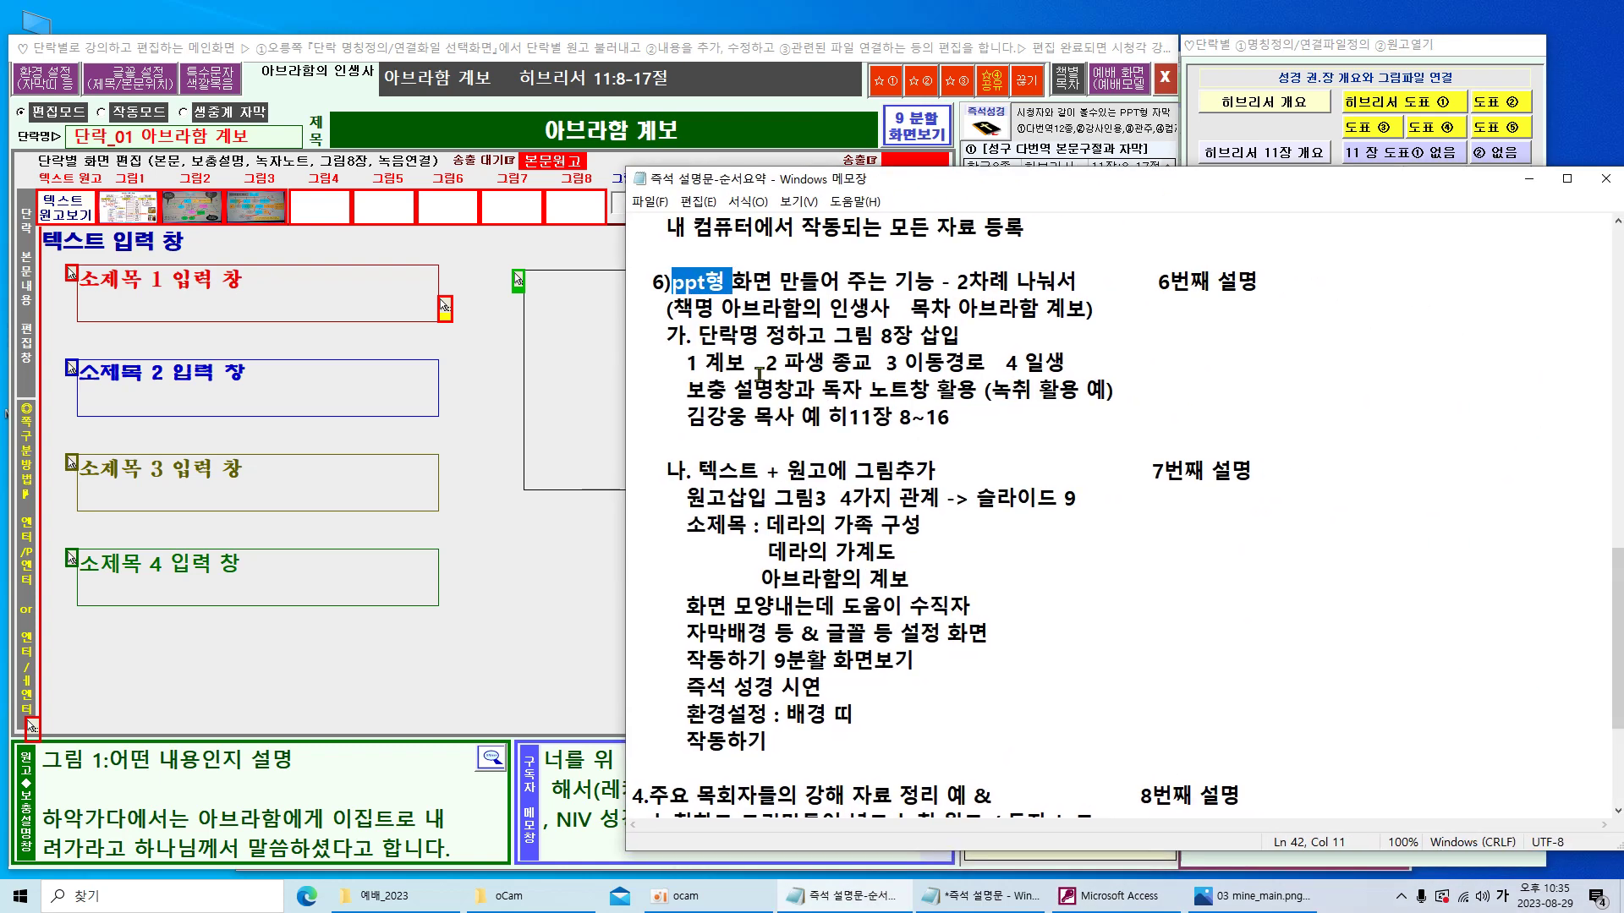
{"action": "left_click", "coordinate": [748, 364]}
{"action": "left_click_drag", "start_coordinate": [873, 363], "coordinate": [795, 365]}
{"action": "left_click_drag", "start_coordinate": [985, 363], "coordinate": [906, 364]}
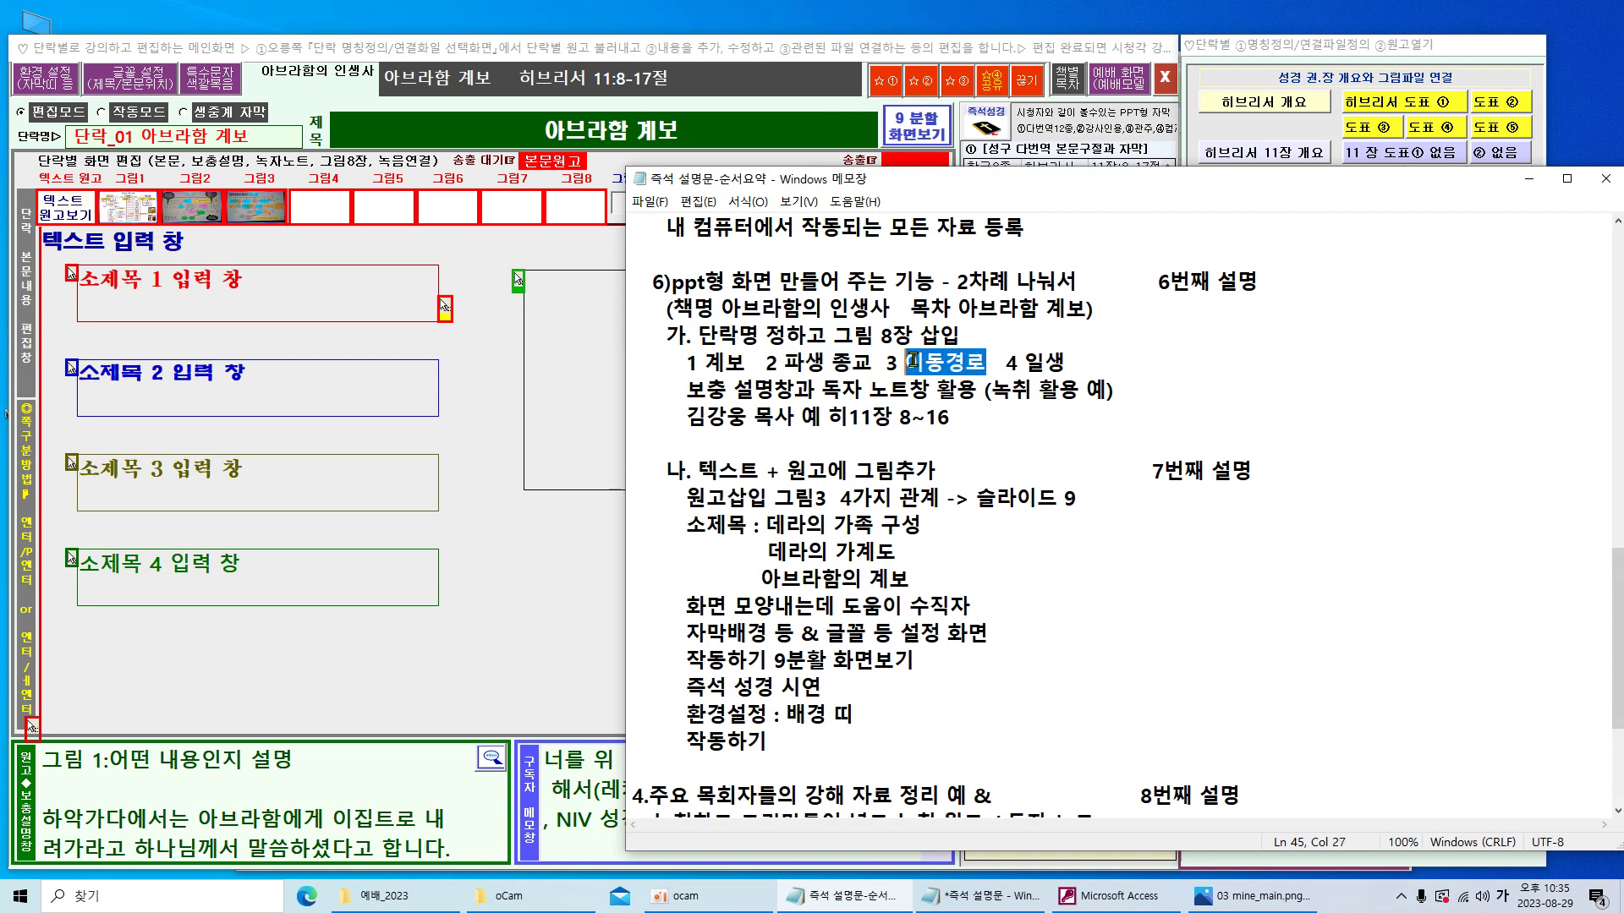
{"action": "left_click_drag", "start_coordinate": [1068, 364], "coordinate": [1025, 363]}
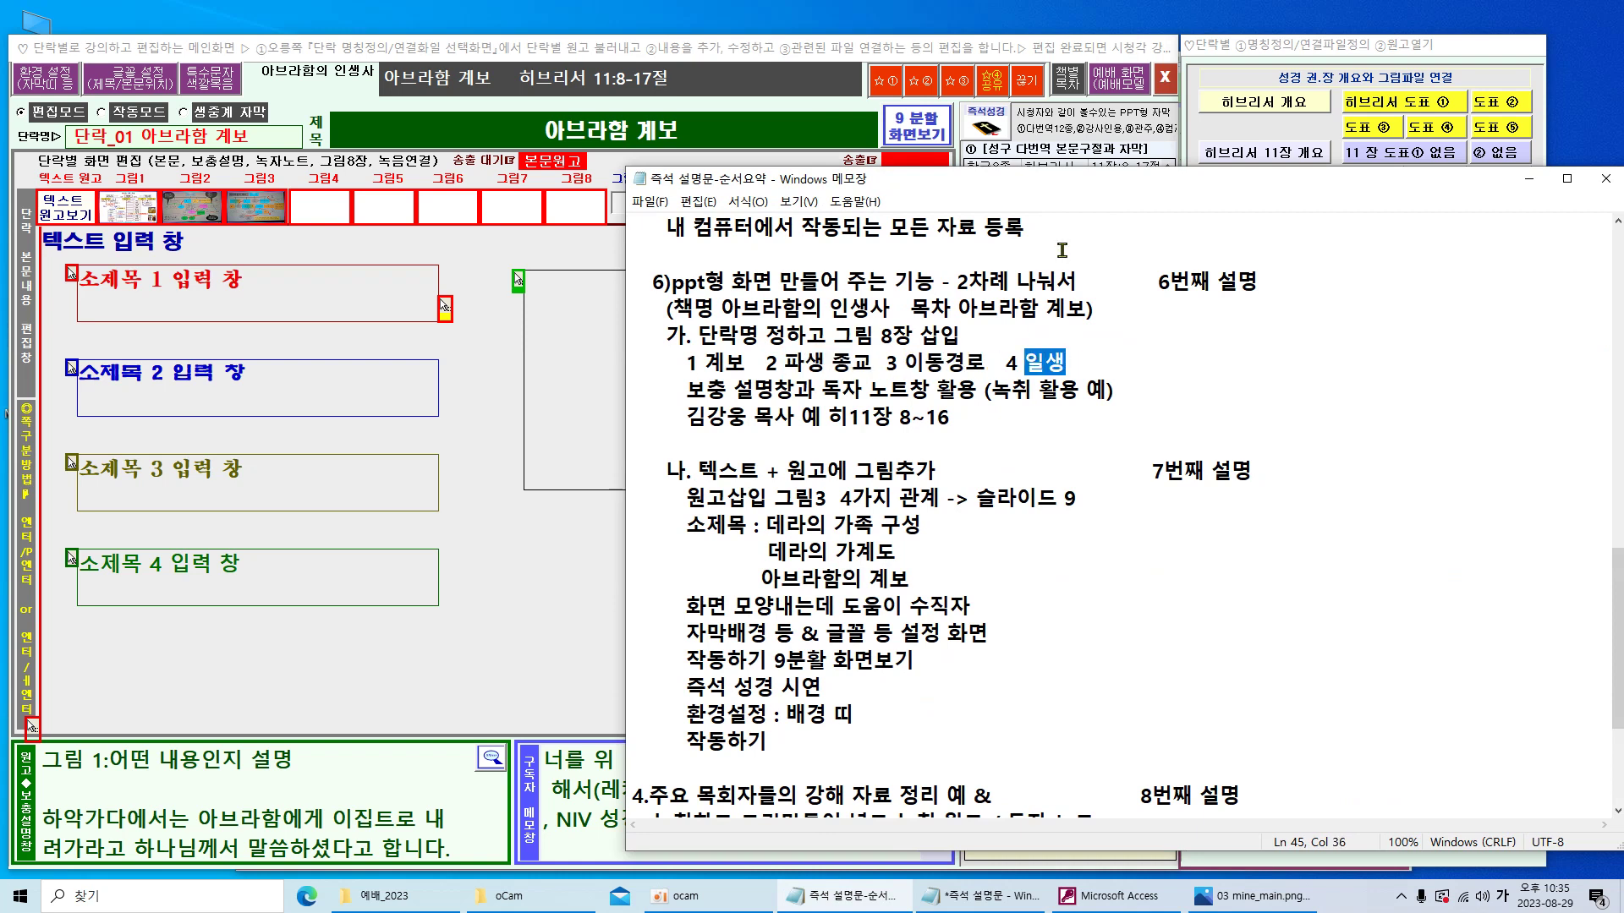
{"action": "left_click_drag", "start_coordinate": [1218, 179], "coordinate": [1156, 401]}
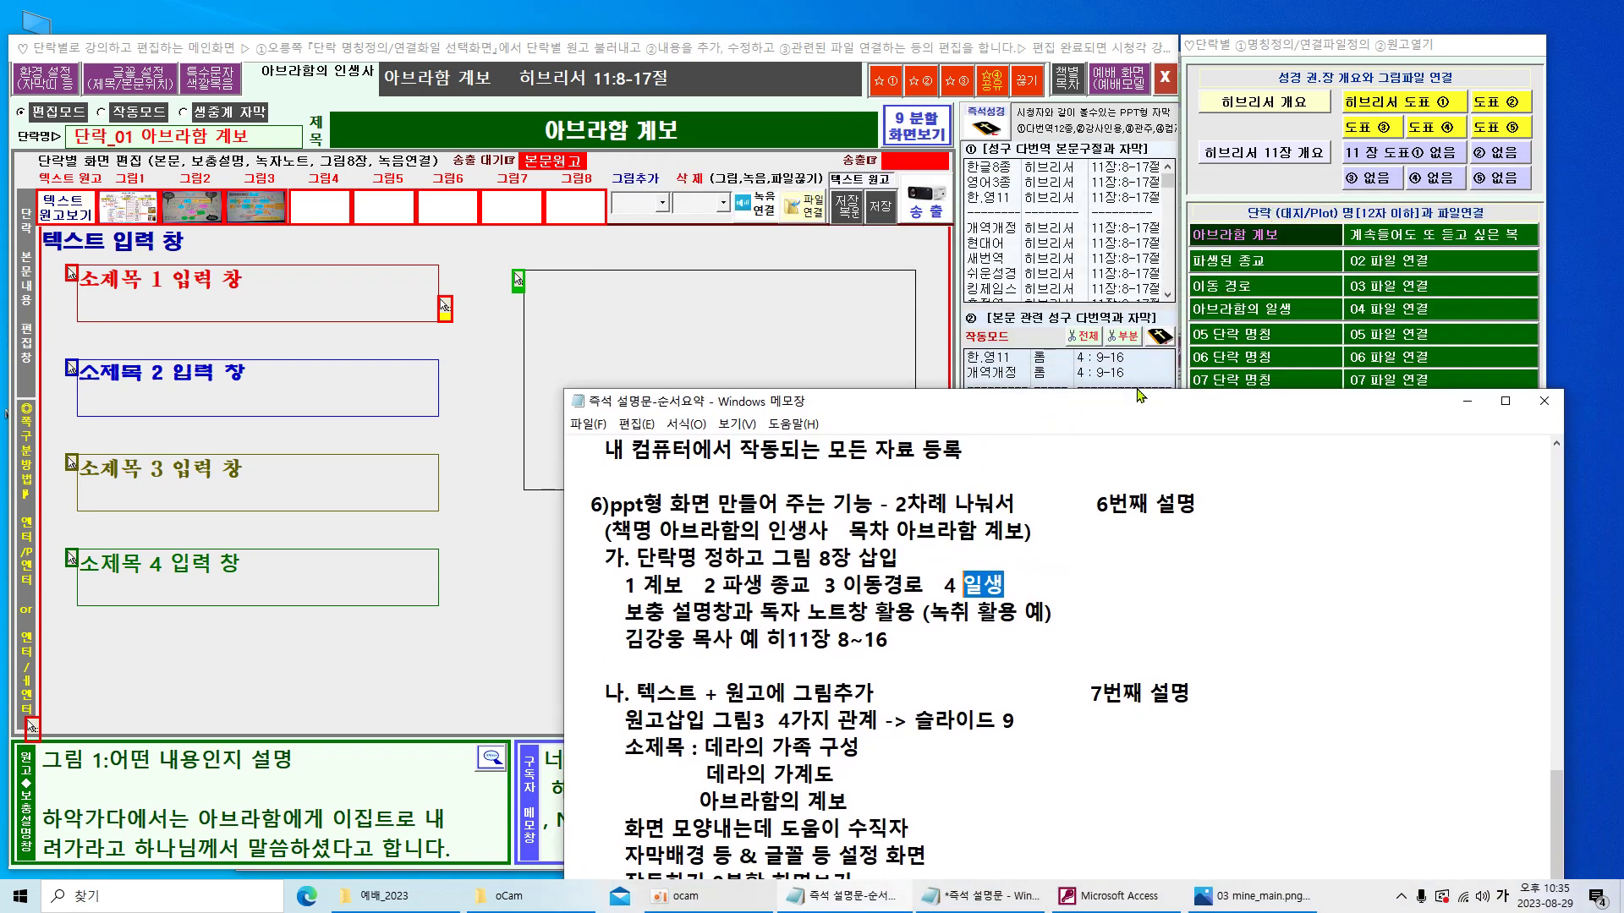
{"action": "left_click_drag", "start_coordinate": [1129, 406], "coordinate": [1620, 279]}
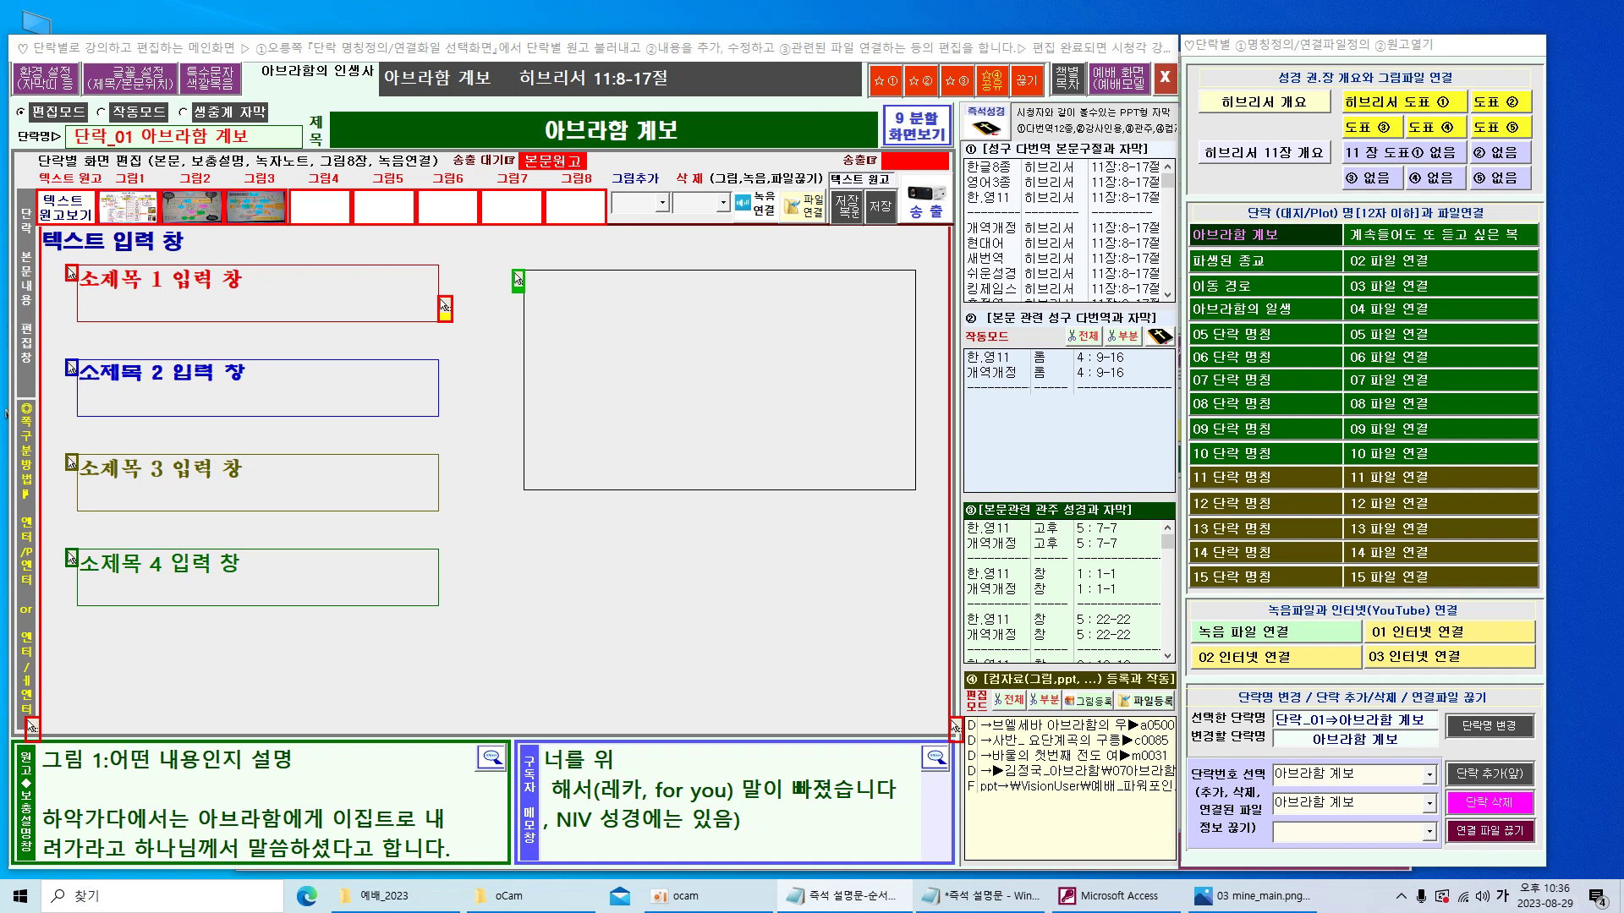
- Preview the first and second pictures attached to the 아브라함 계보 paragraph, and return to its text manuscript view
{"action": "key", "text": "Hangul"}
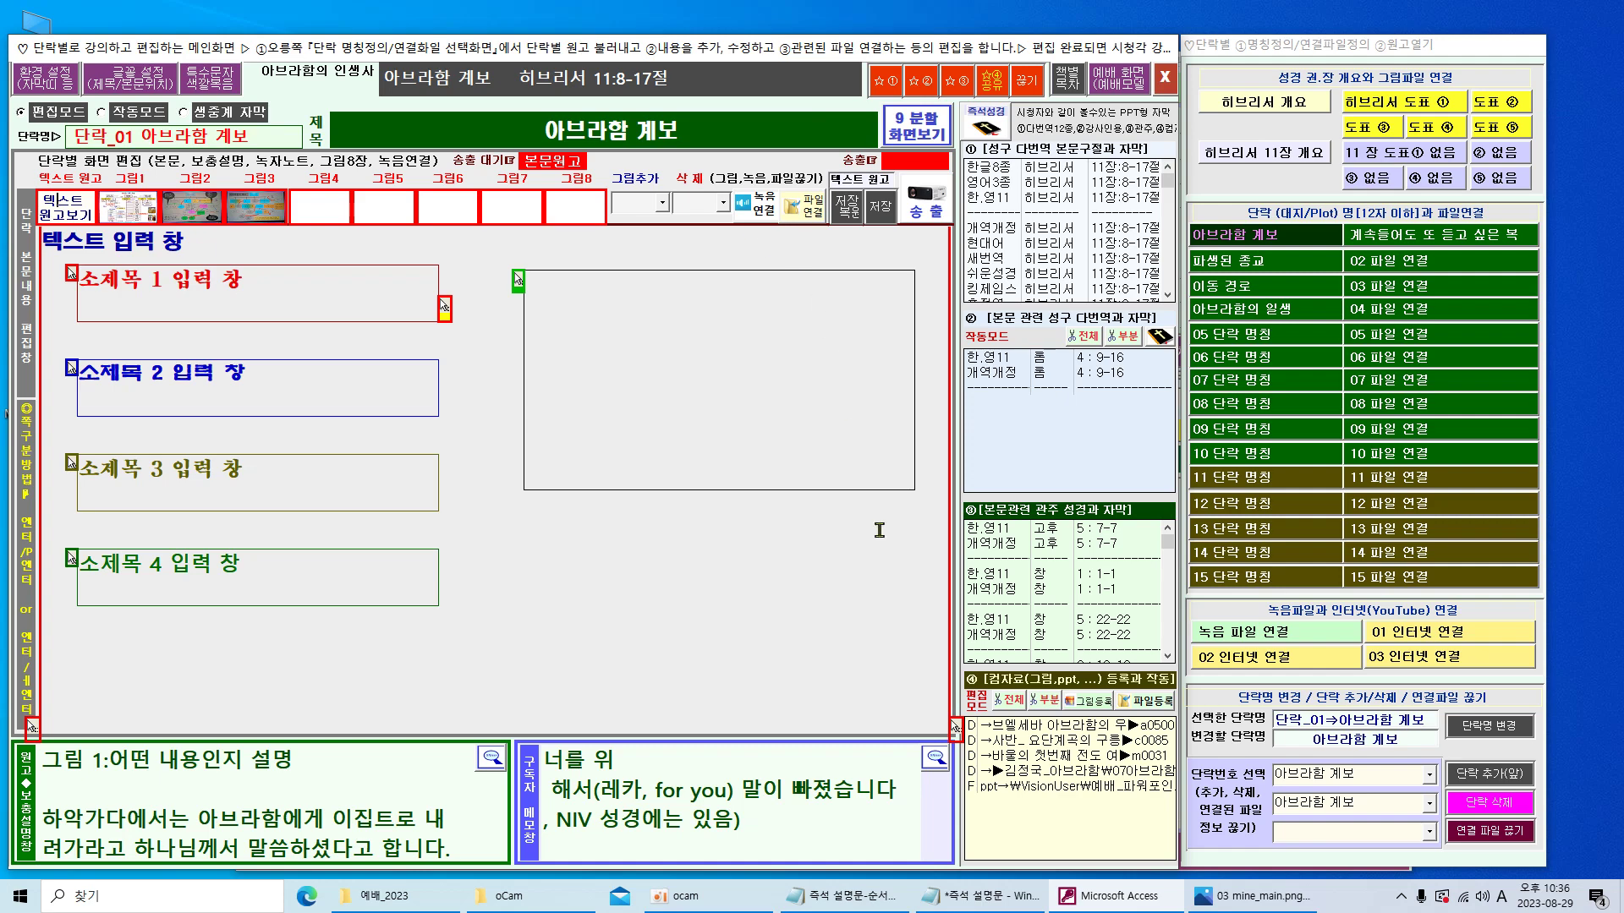
{"action": "left_click", "coordinate": [131, 210]}
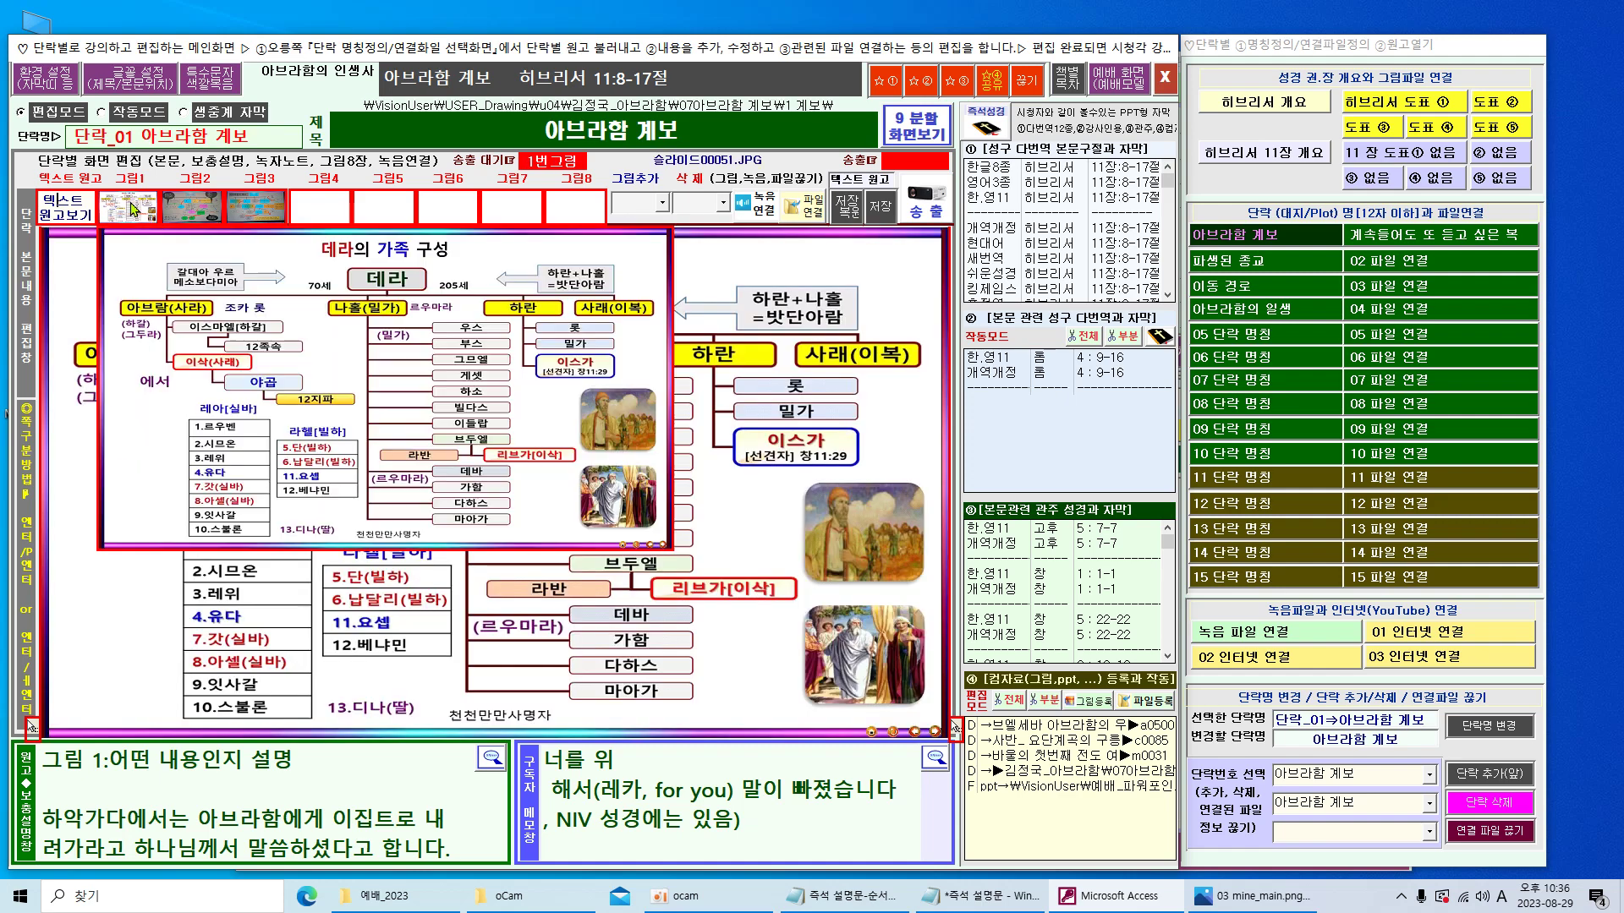
{"action": "left_click", "coordinate": [200, 206]}
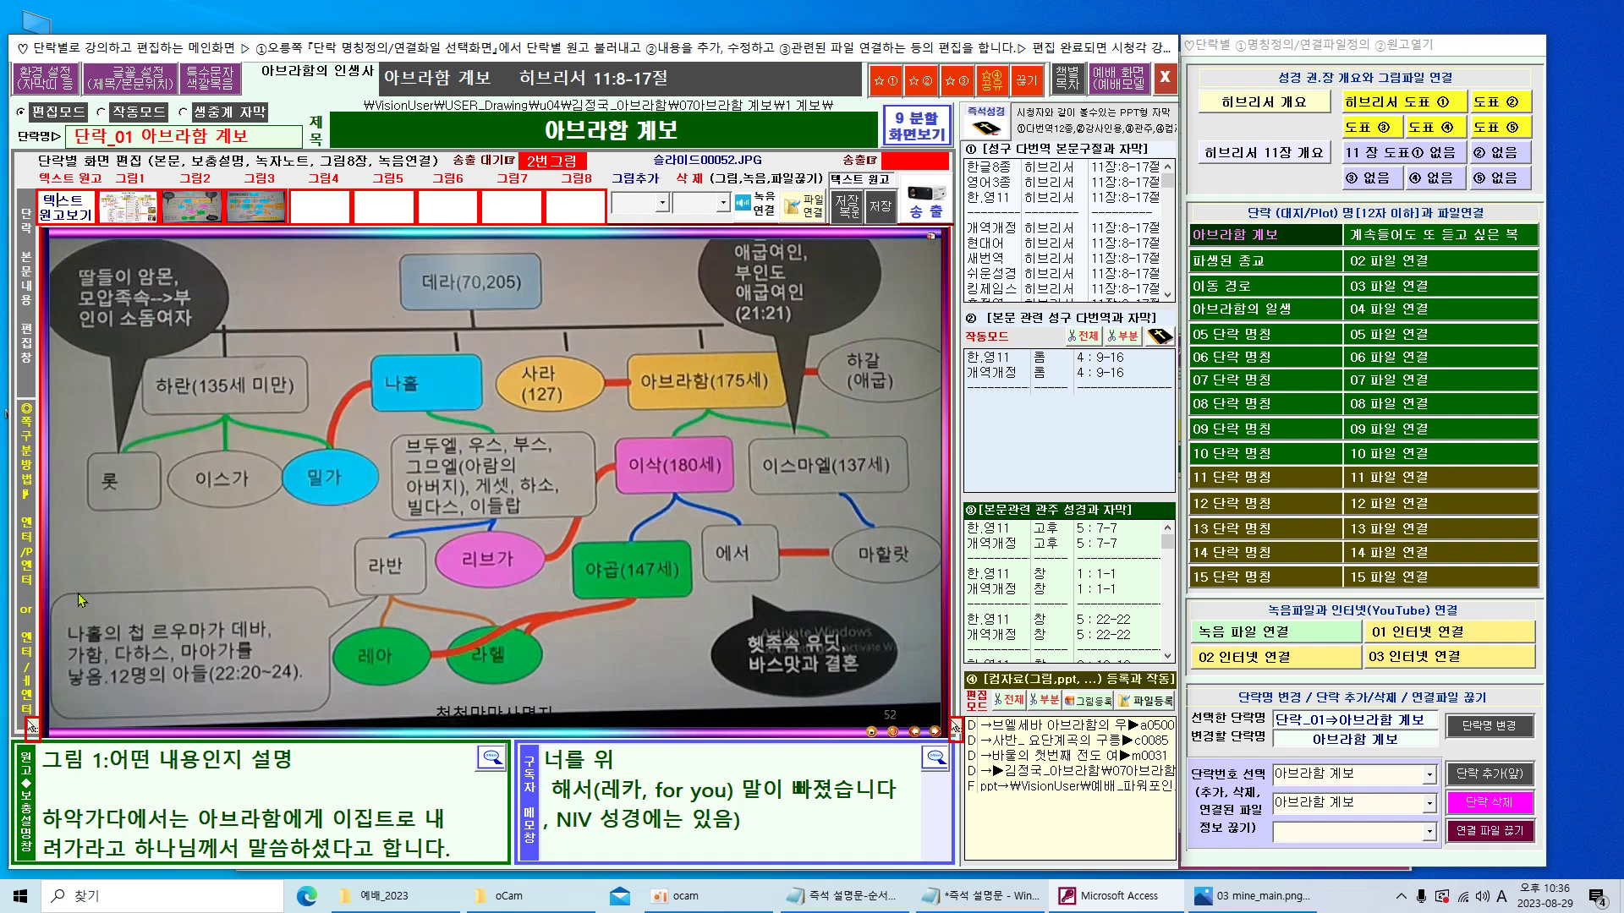
{"action": "left_click", "coordinate": [63, 206]}
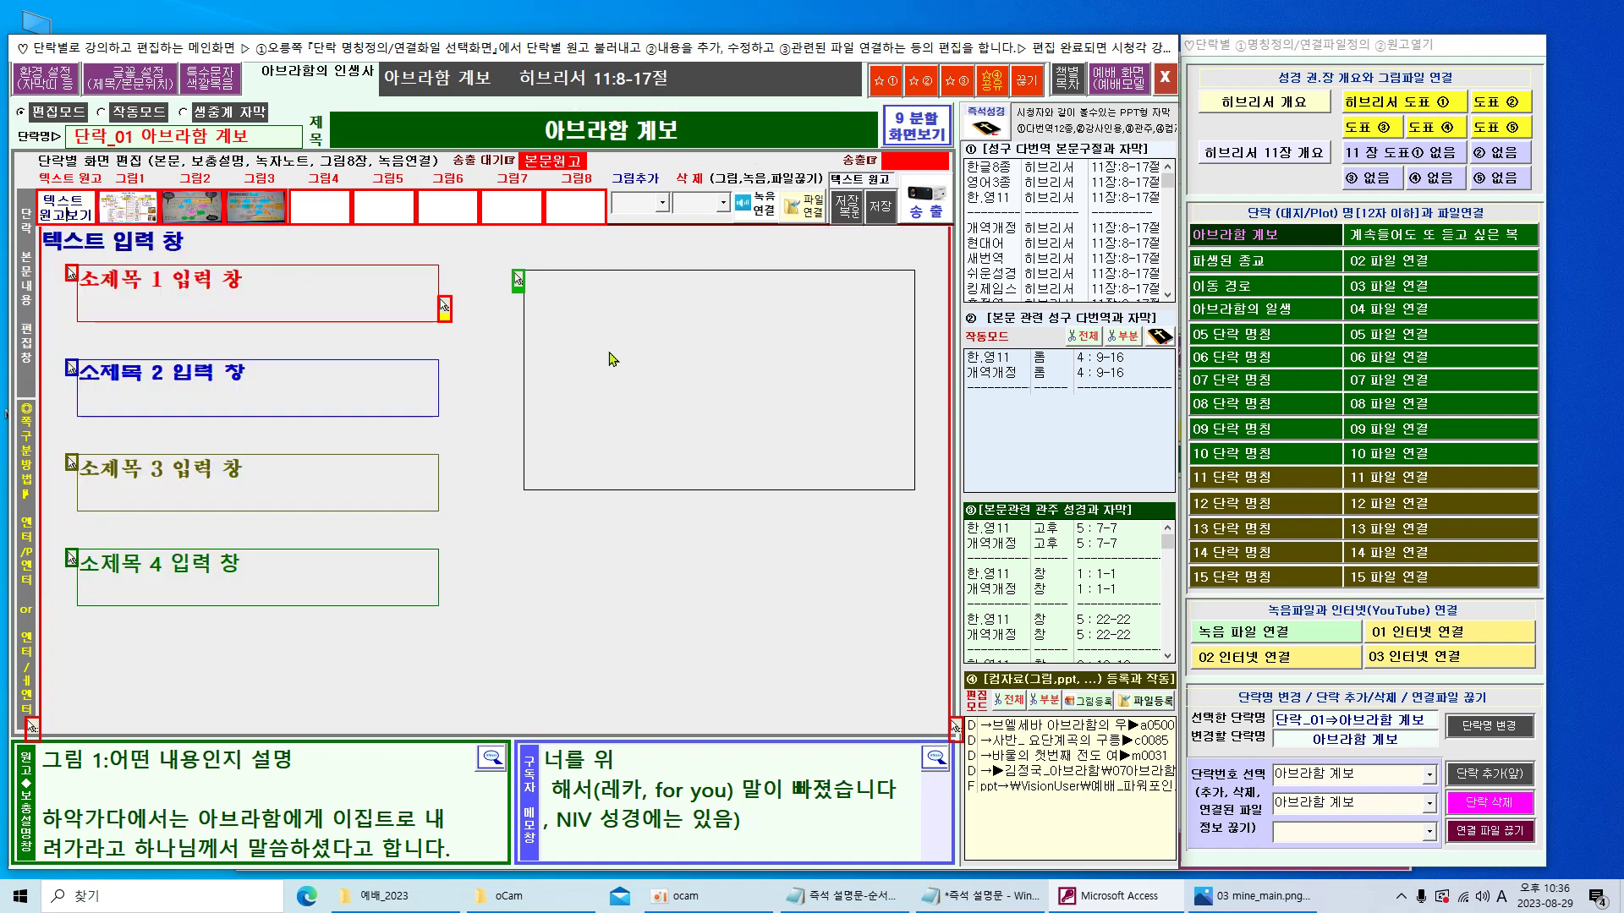
- Switch to the image viewer with 03 mine_main.png and compare its named screen areas with the editor, including the end of the cross-reference verse list
{"action": "left_click", "coordinate": [1251, 896]}
{"action": "left_click_drag", "start_coordinate": [1514, 102], "coordinate": [333, 92]}
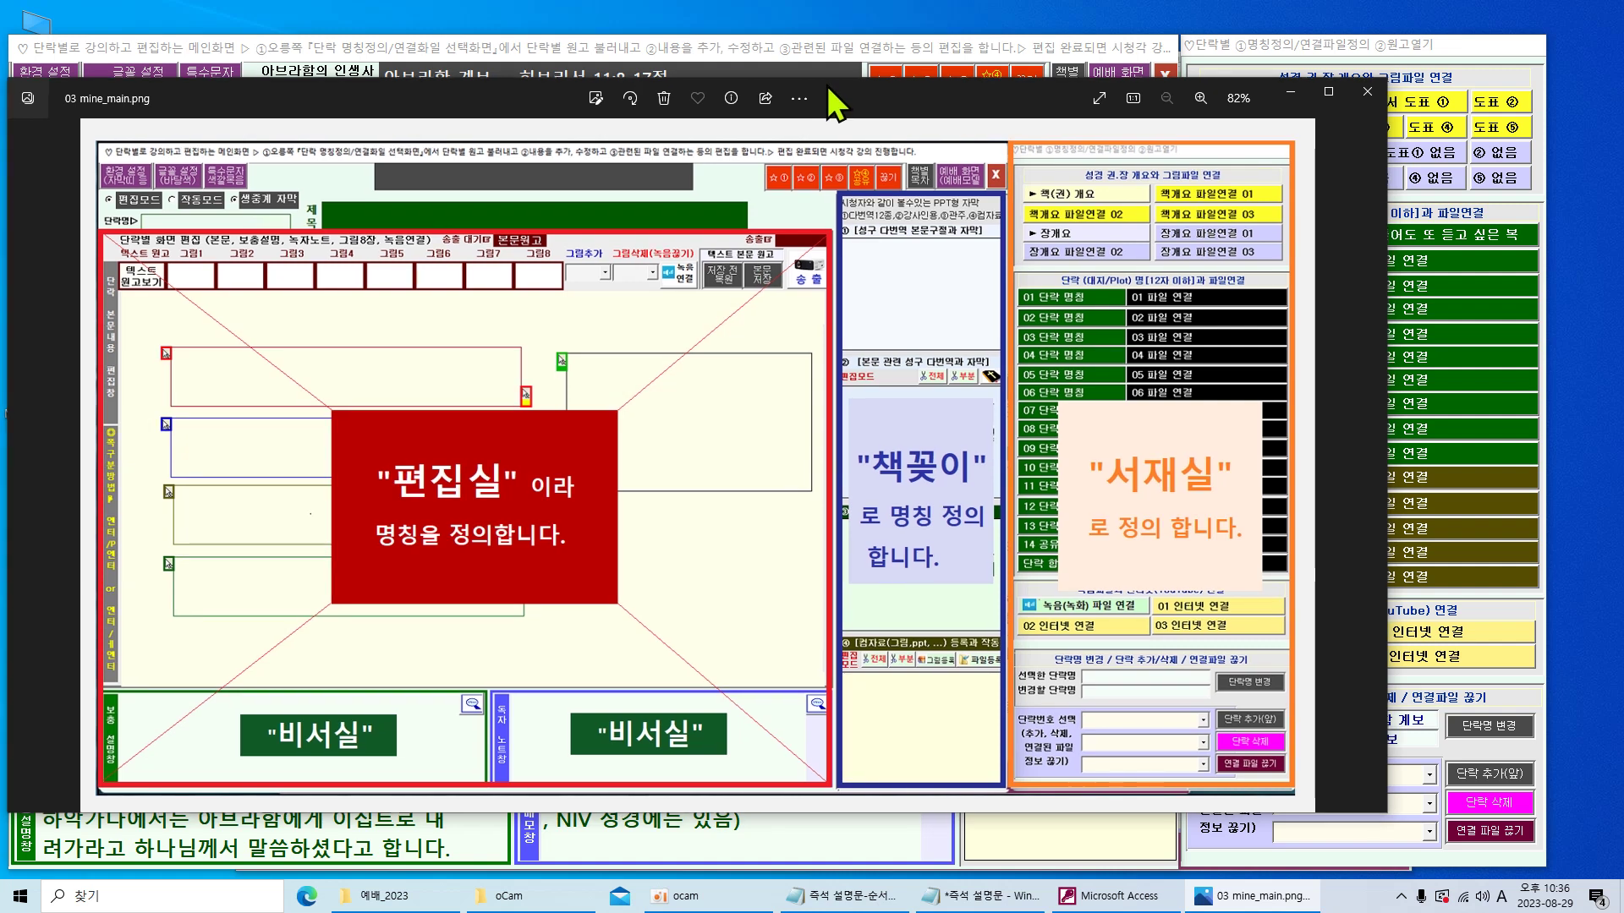
{"action": "left_click_drag", "start_coordinate": [827, 85], "coordinate": [328, 112]}
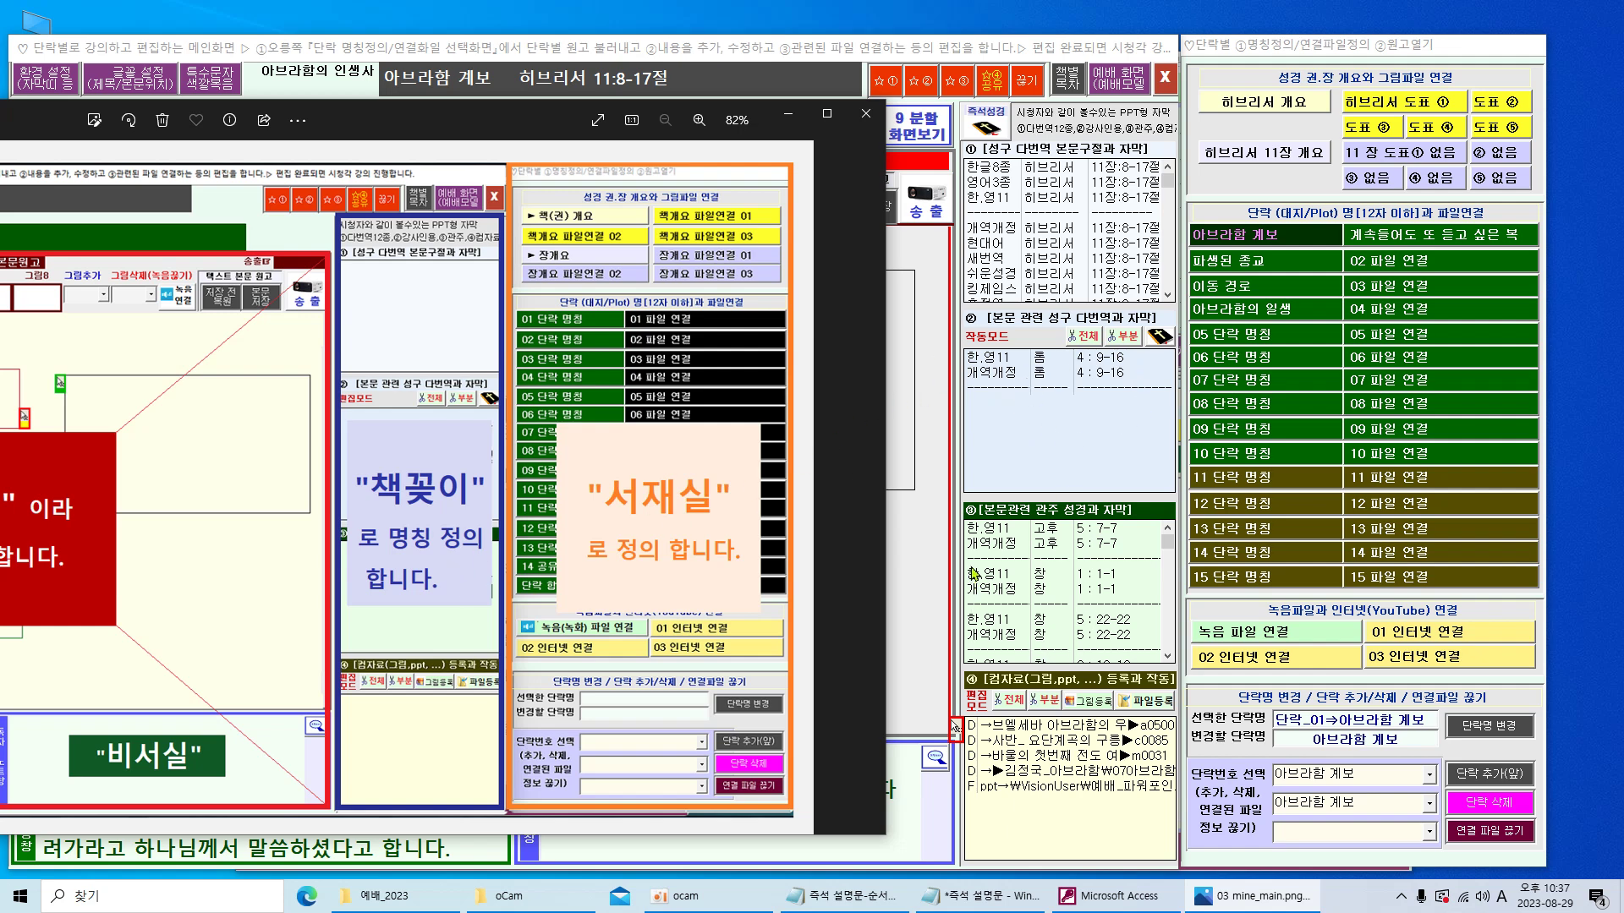
{"action": "left_click", "coordinate": [1171, 582]}
{"action": "left_click_drag", "start_coordinate": [1165, 544], "coordinate": [1187, 644]}
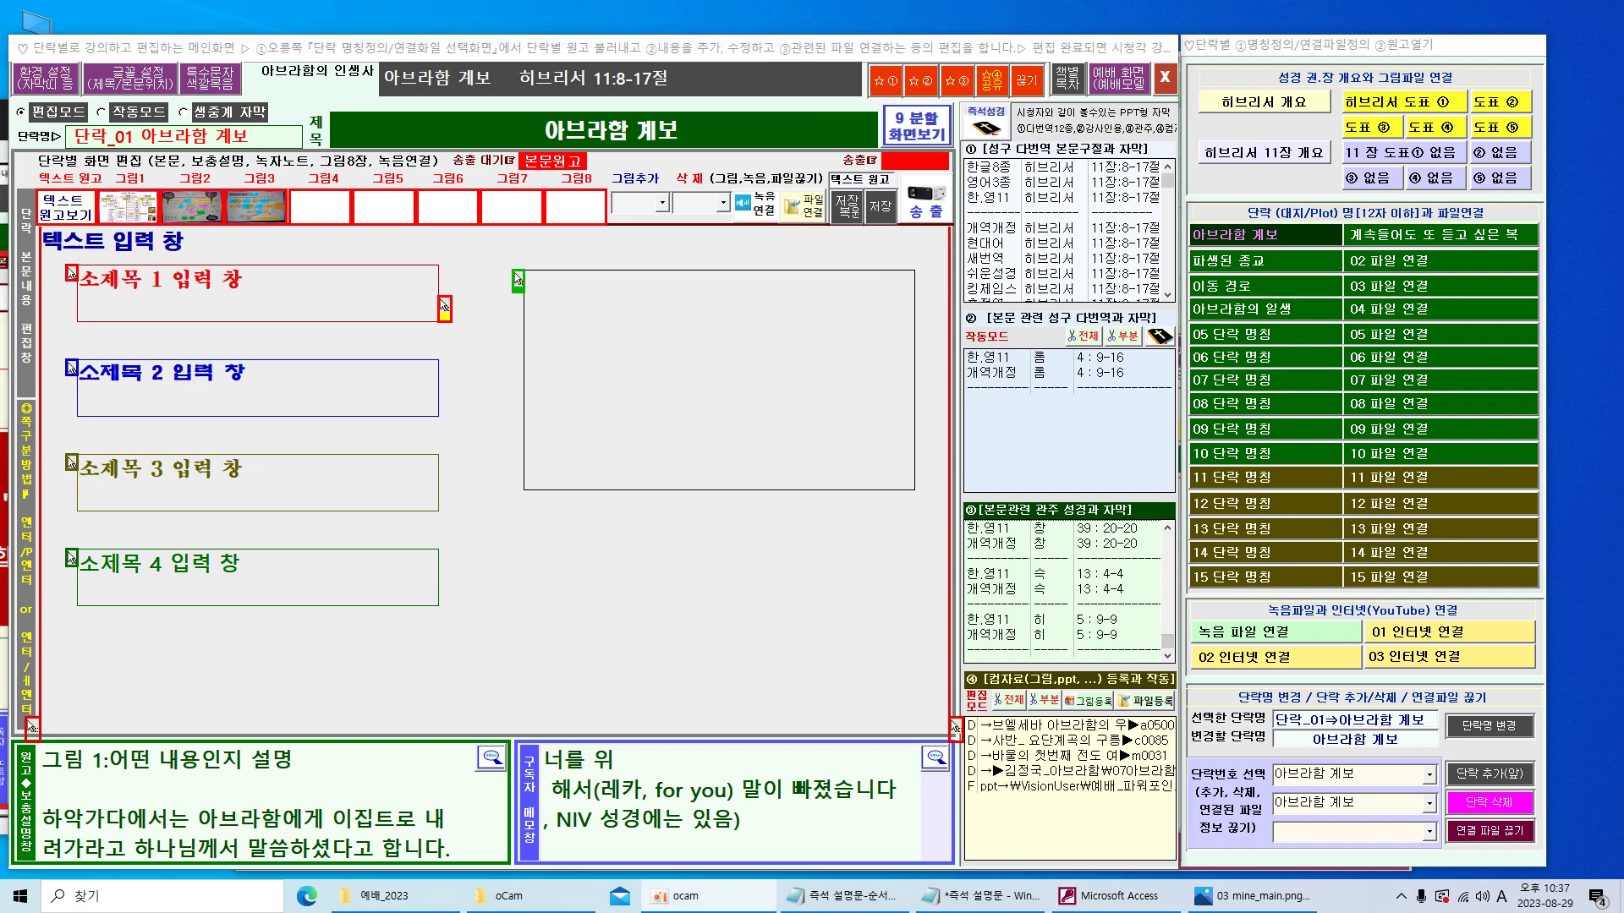
{"action": "key", "text": "alt+Tab"}
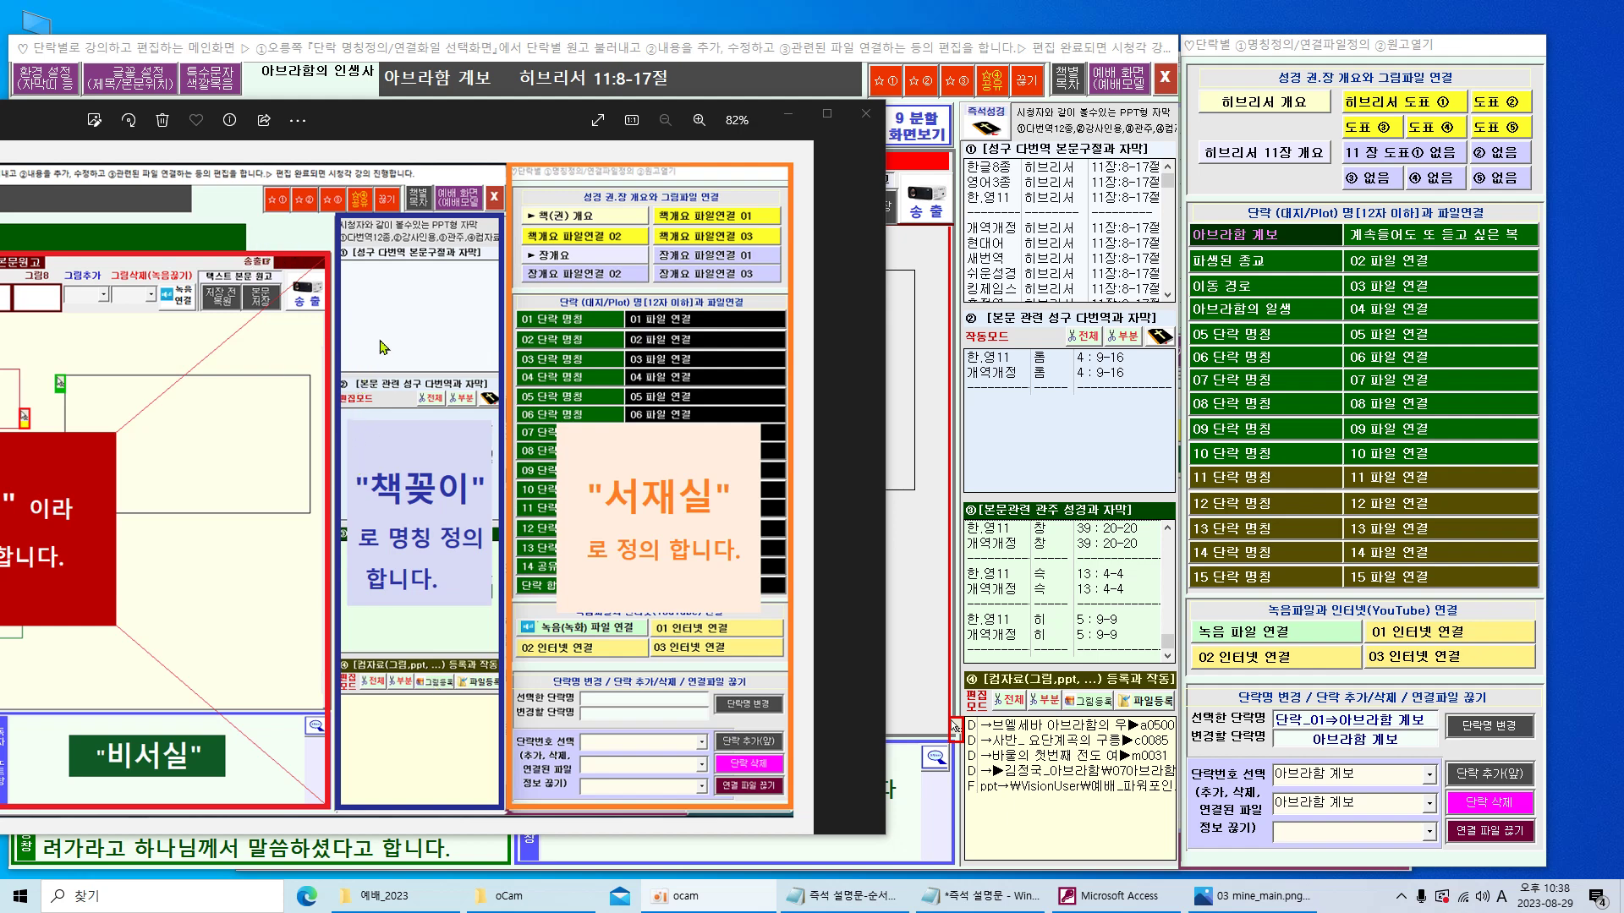
{"action": "left_click_drag", "start_coordinate": [459, 110], "coordinate": [1051, 70]}
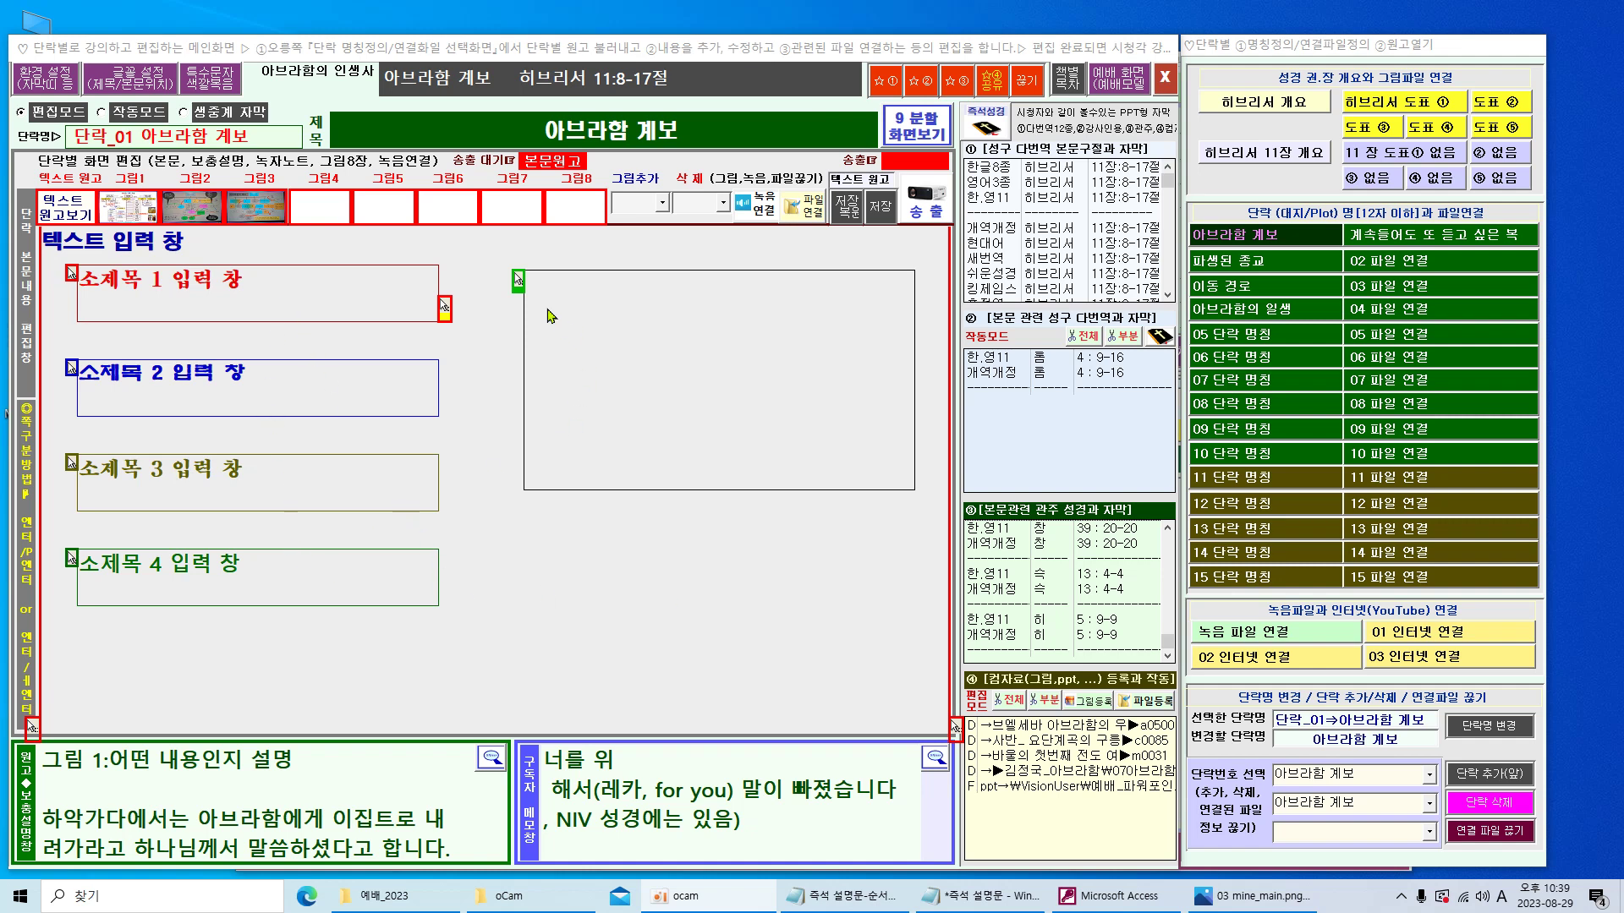
- Insert 슬라이드9 from the 03 4가지 관계 folder as the manuscript picture (원고그림) in the empty picture frame
{"action": "left_click", "coordinate": [520, 282]}
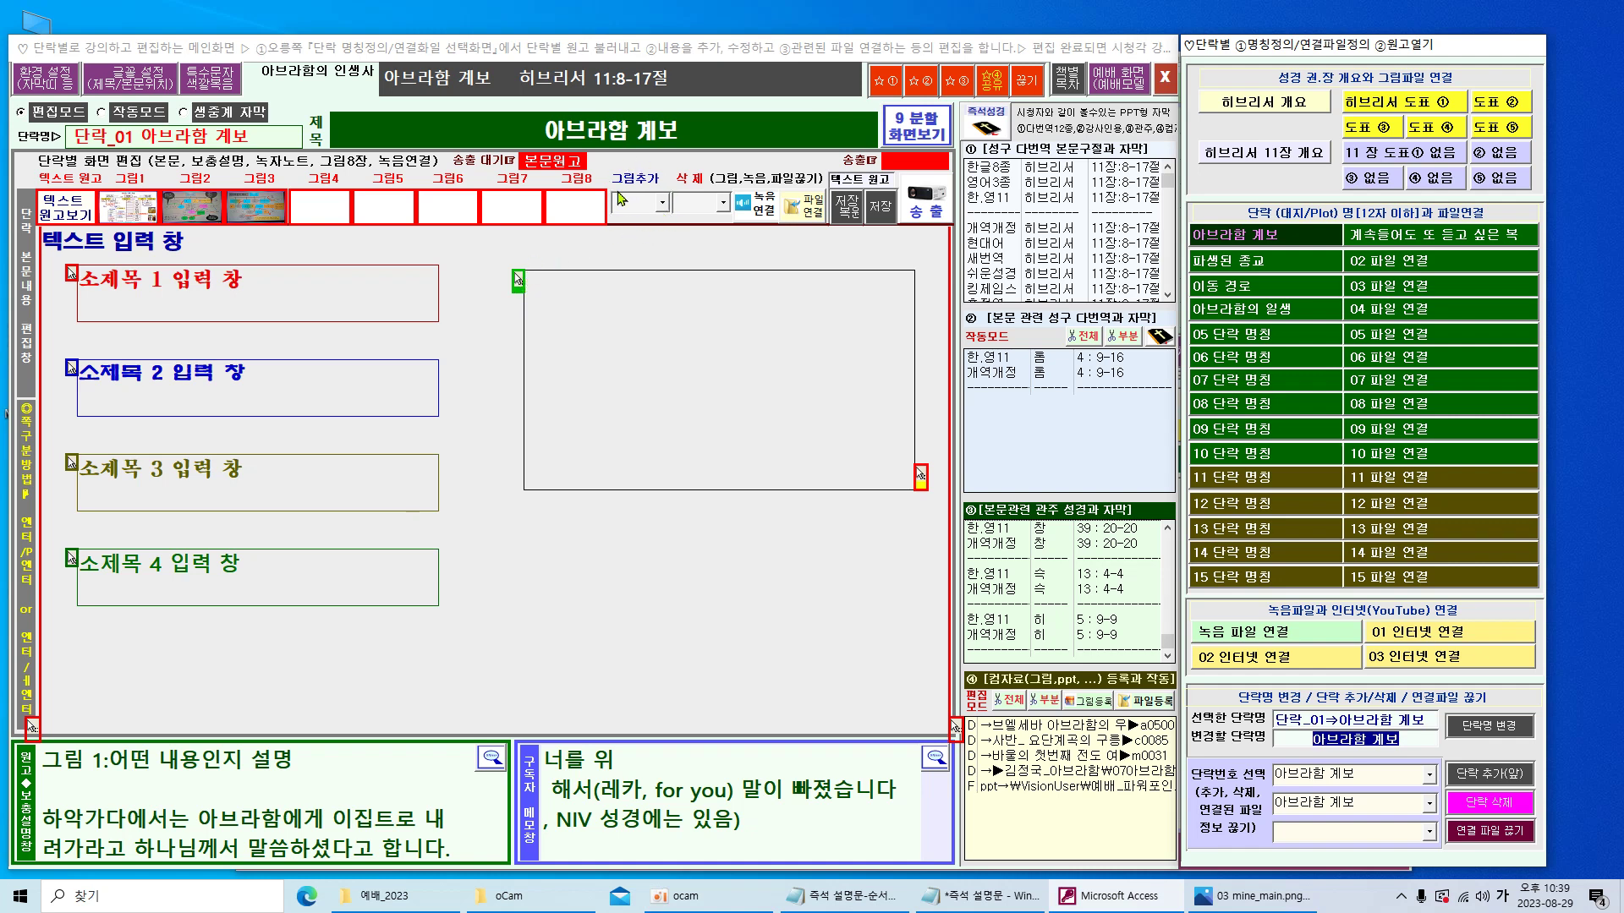
{"action": "left_click", "coordinate": [663, 204]}
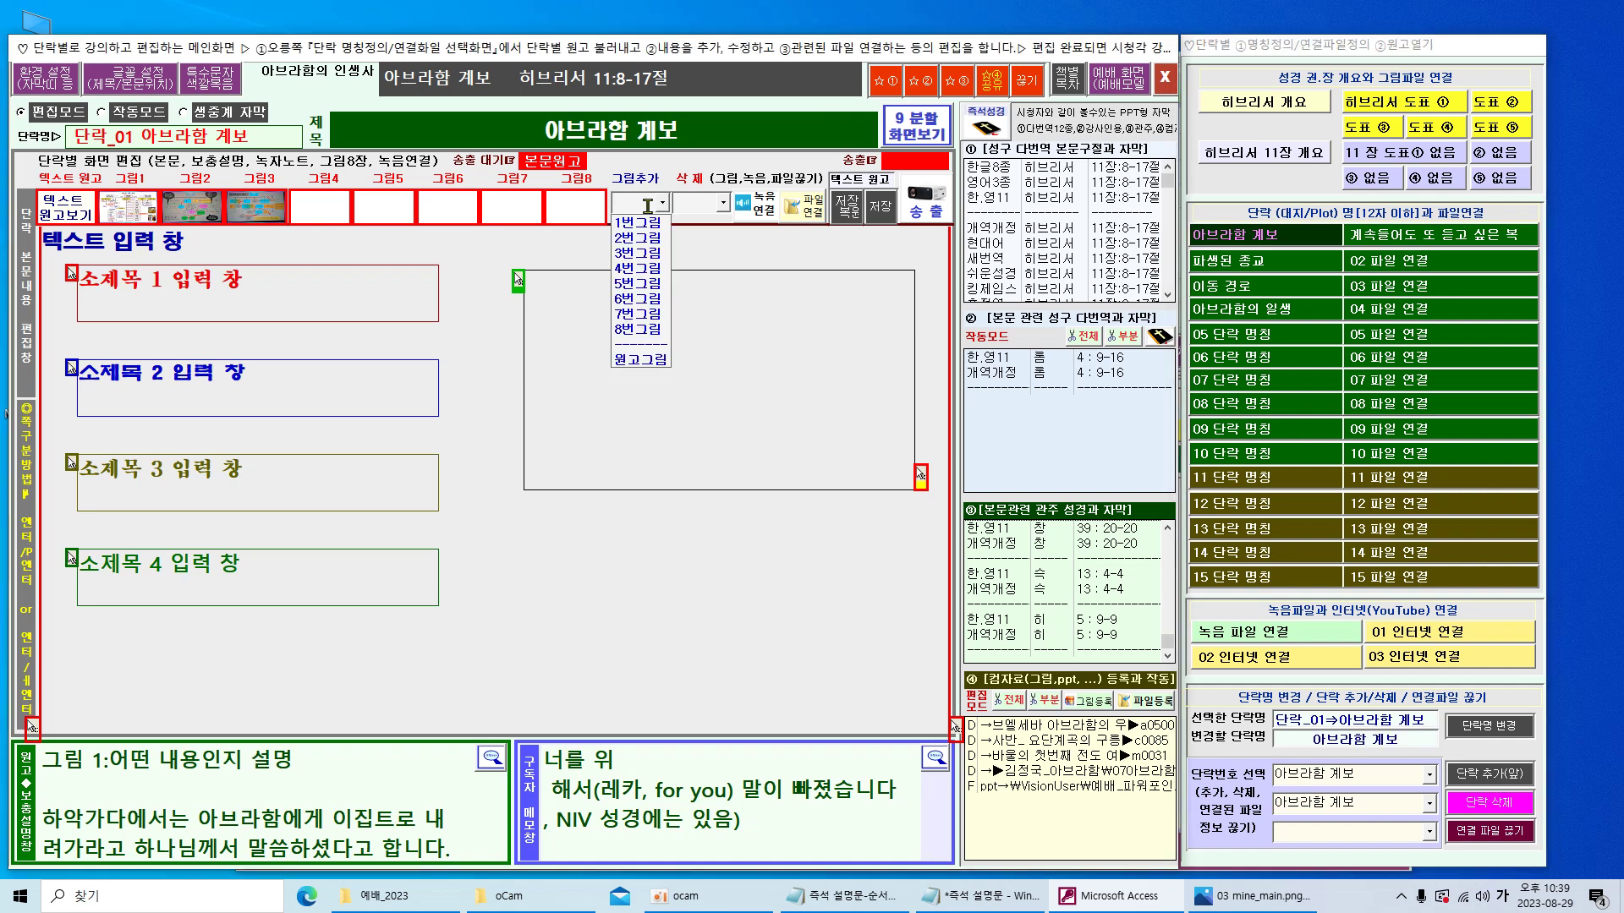
{"action": "mouse_move", "coordinate": [184, 226]}
{"action": "left_click", "coordinate": [648, 362]}
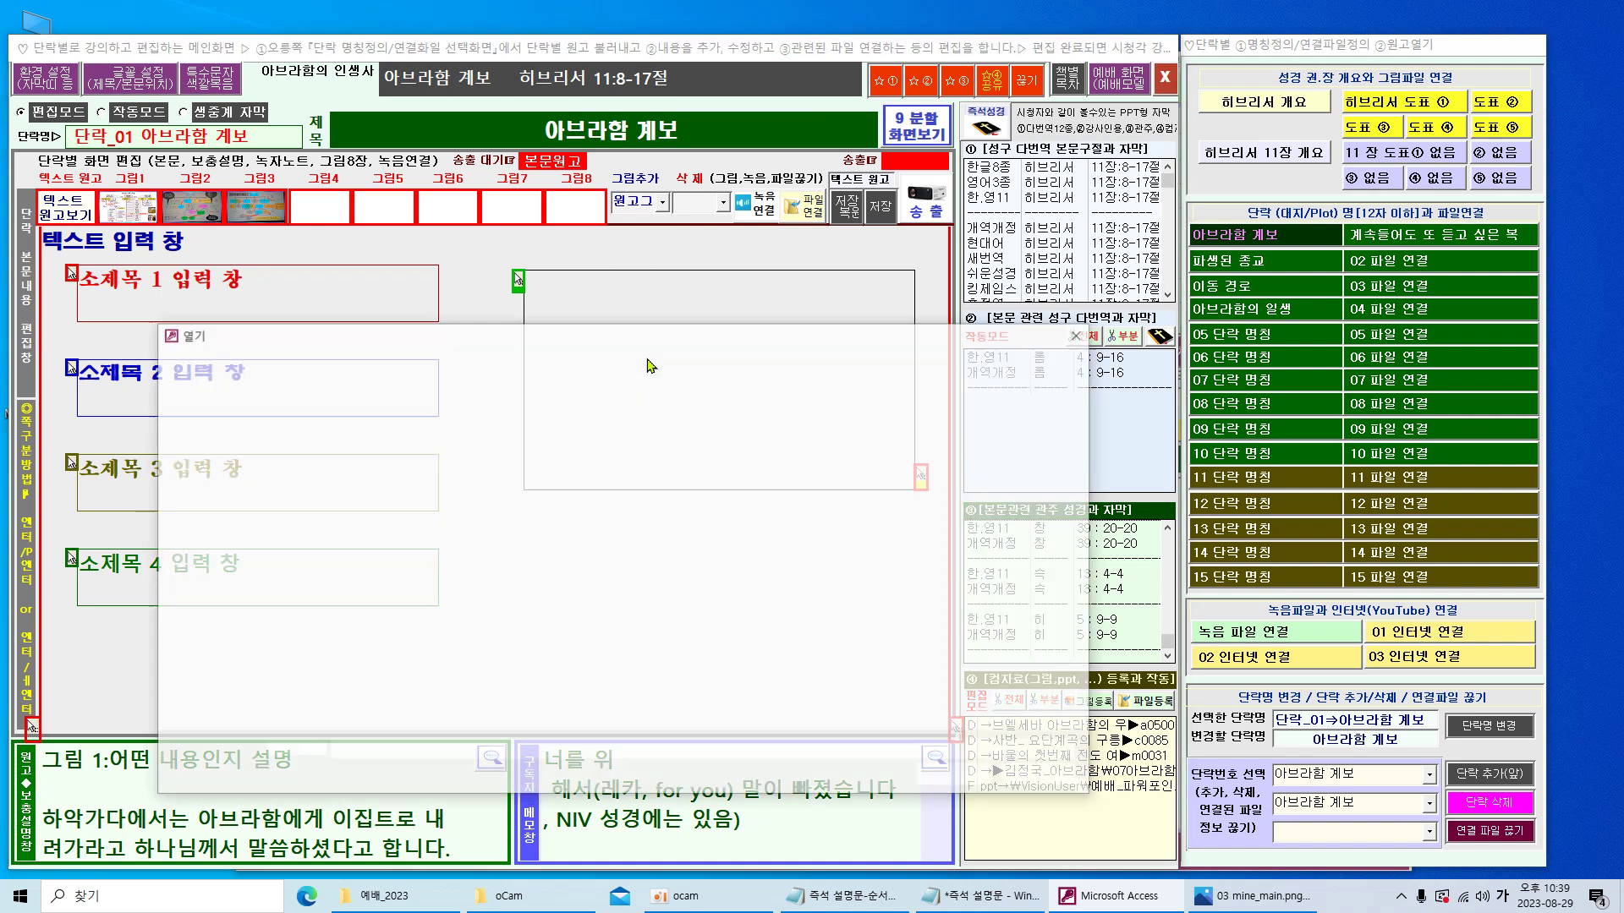
{"action": "left_click_drag", "start_coordinate": [640, 348], "coordinate": [678, 260]}
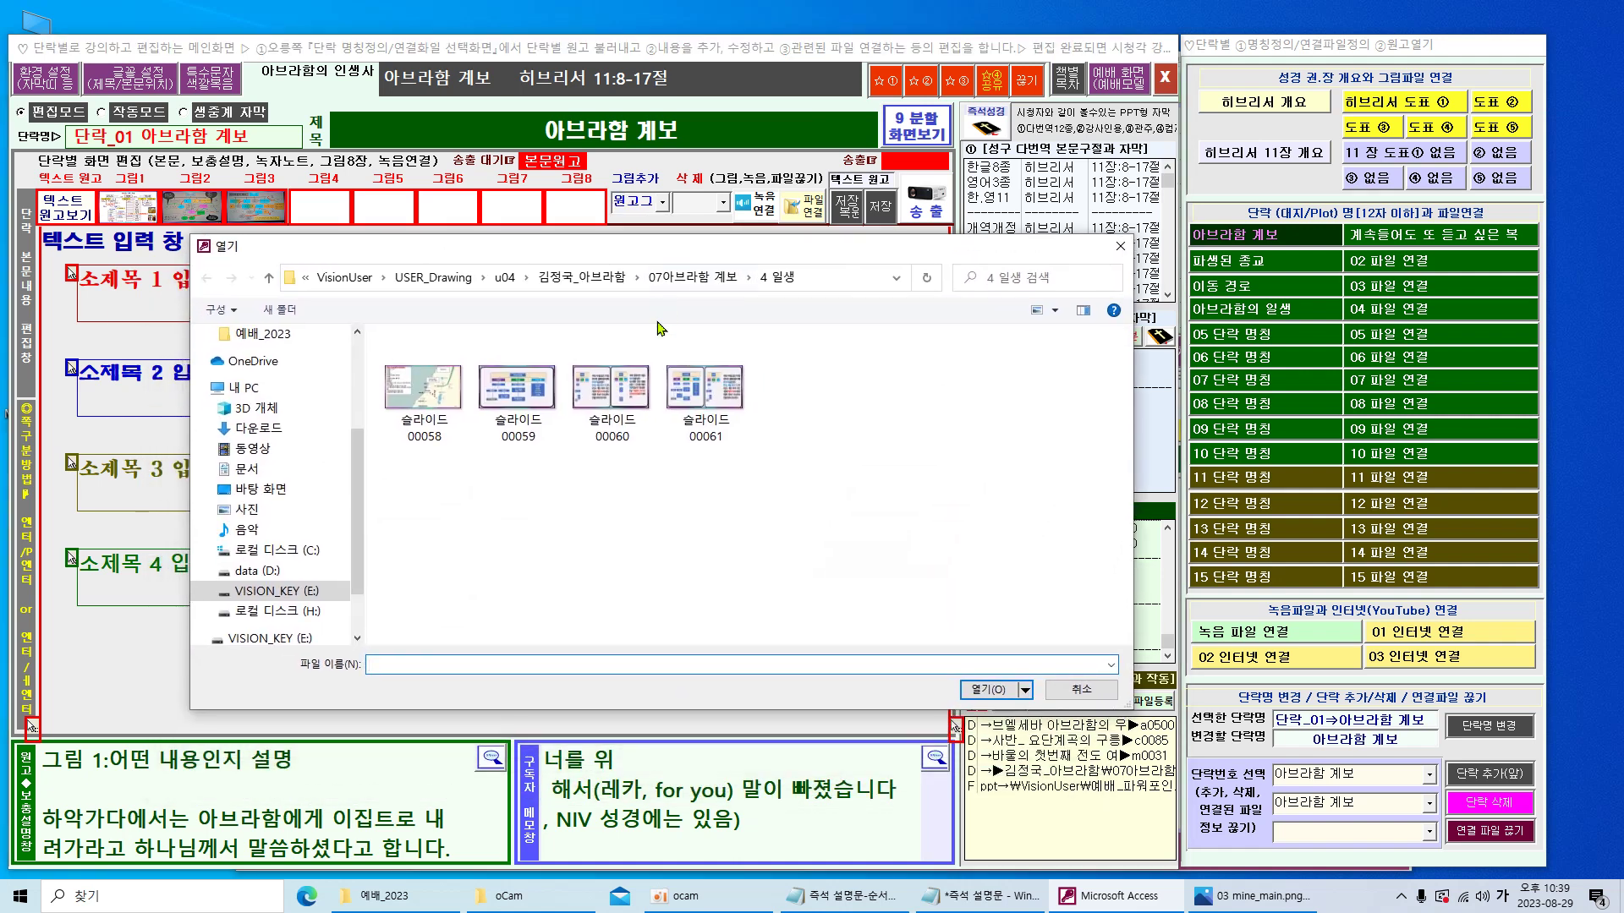
{"action": "left_click", "coordinate": [606, 279]}
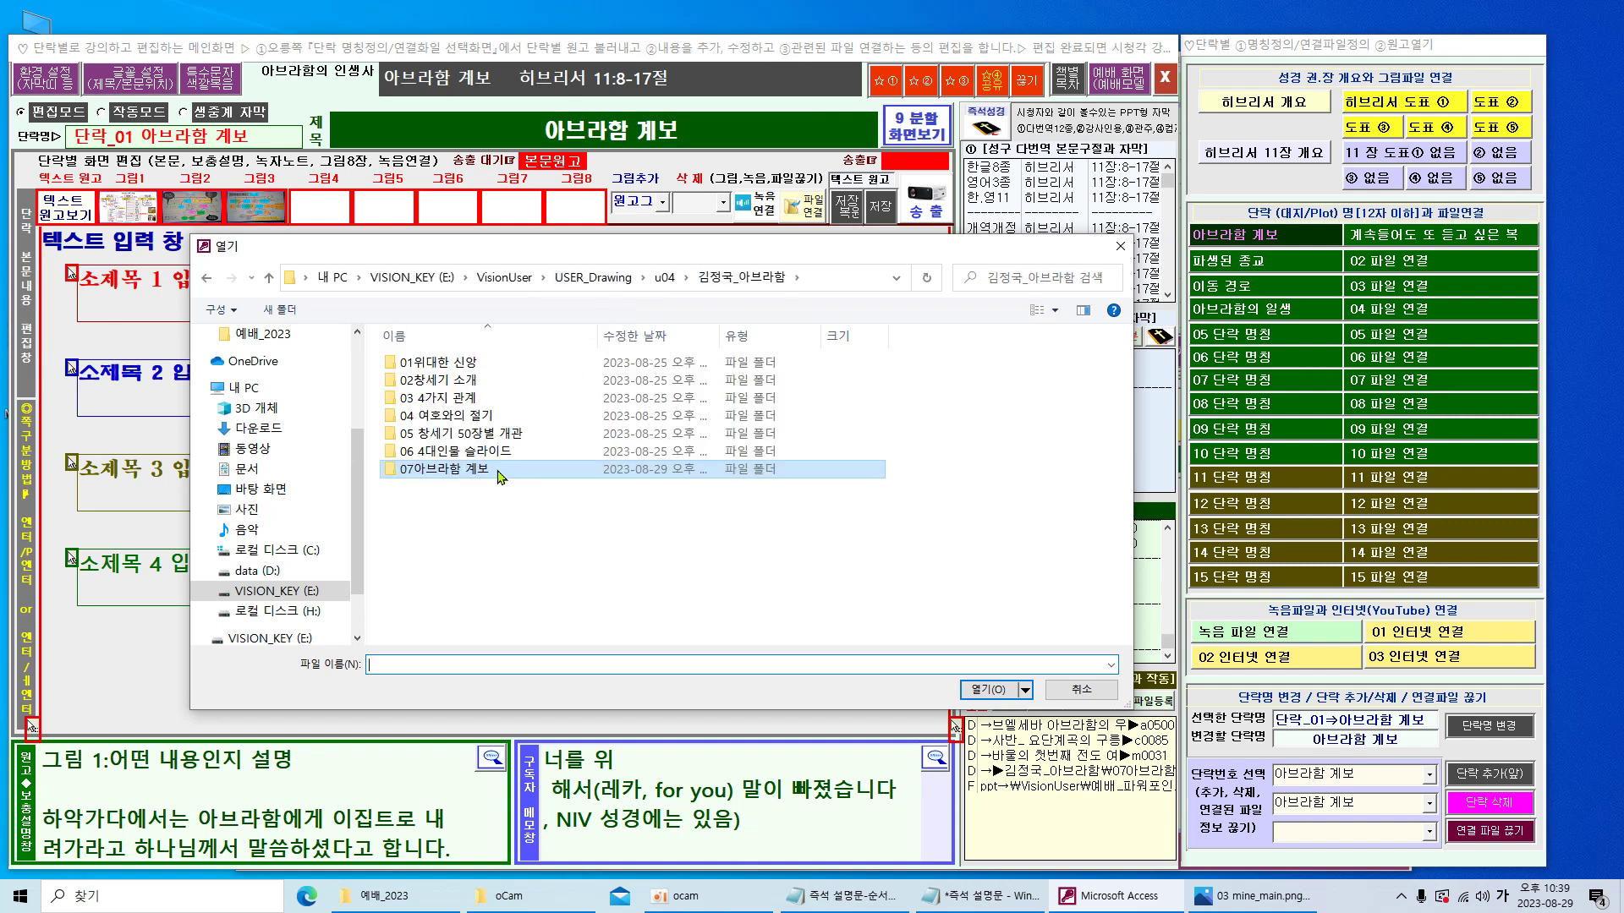
{"action": "double_click", "coordinate": [463, 417]}
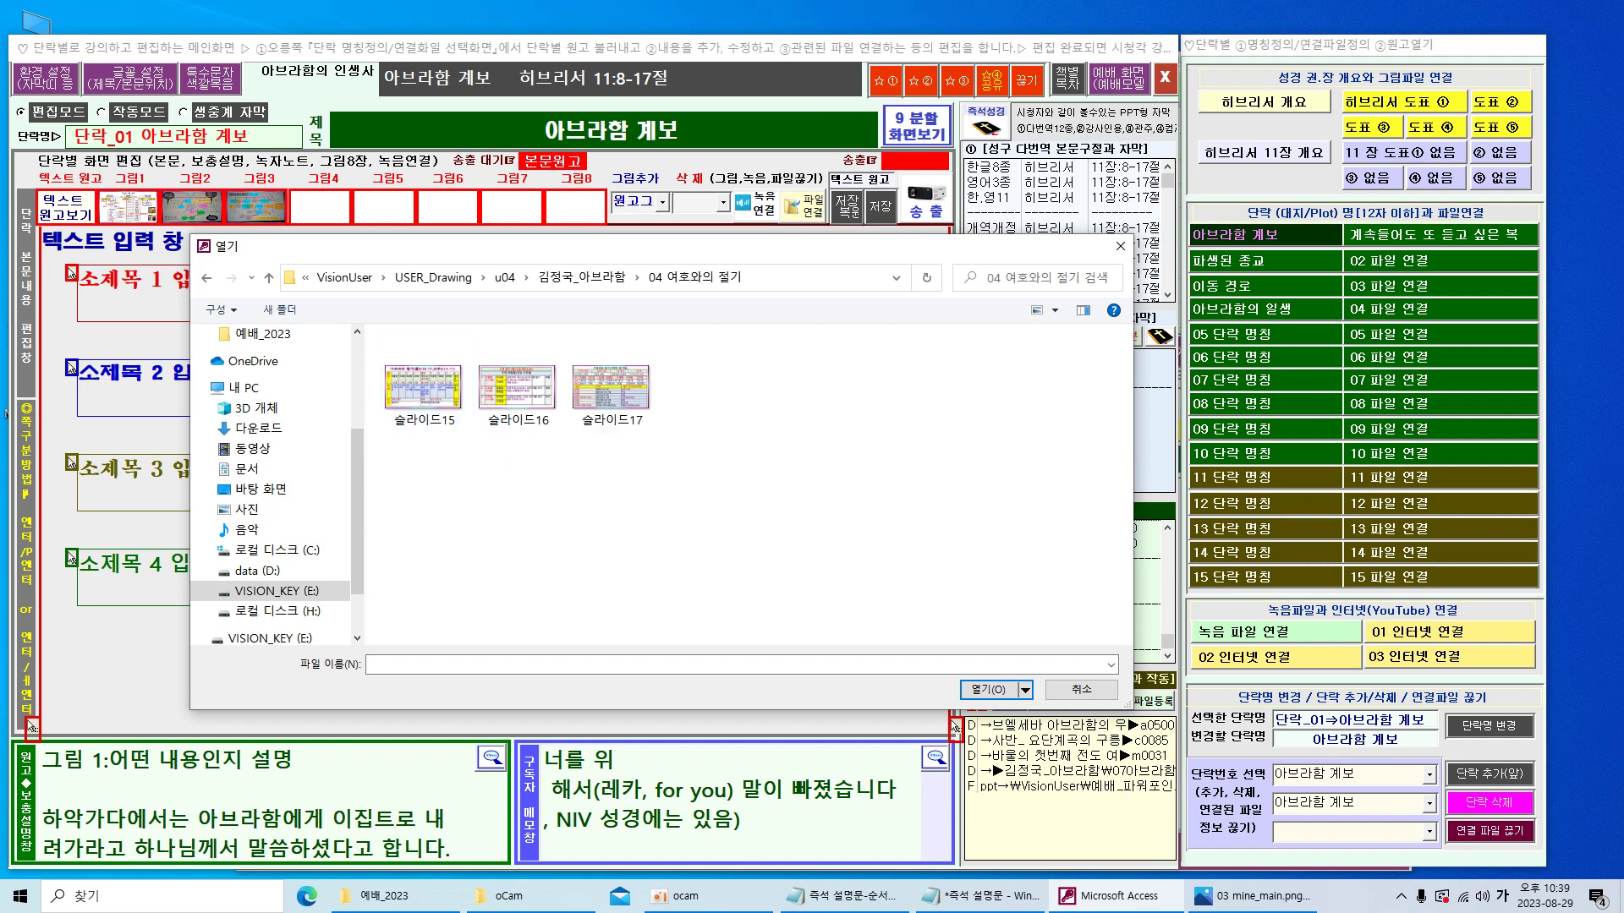
{"action": "key", "text": "BackSpace"}
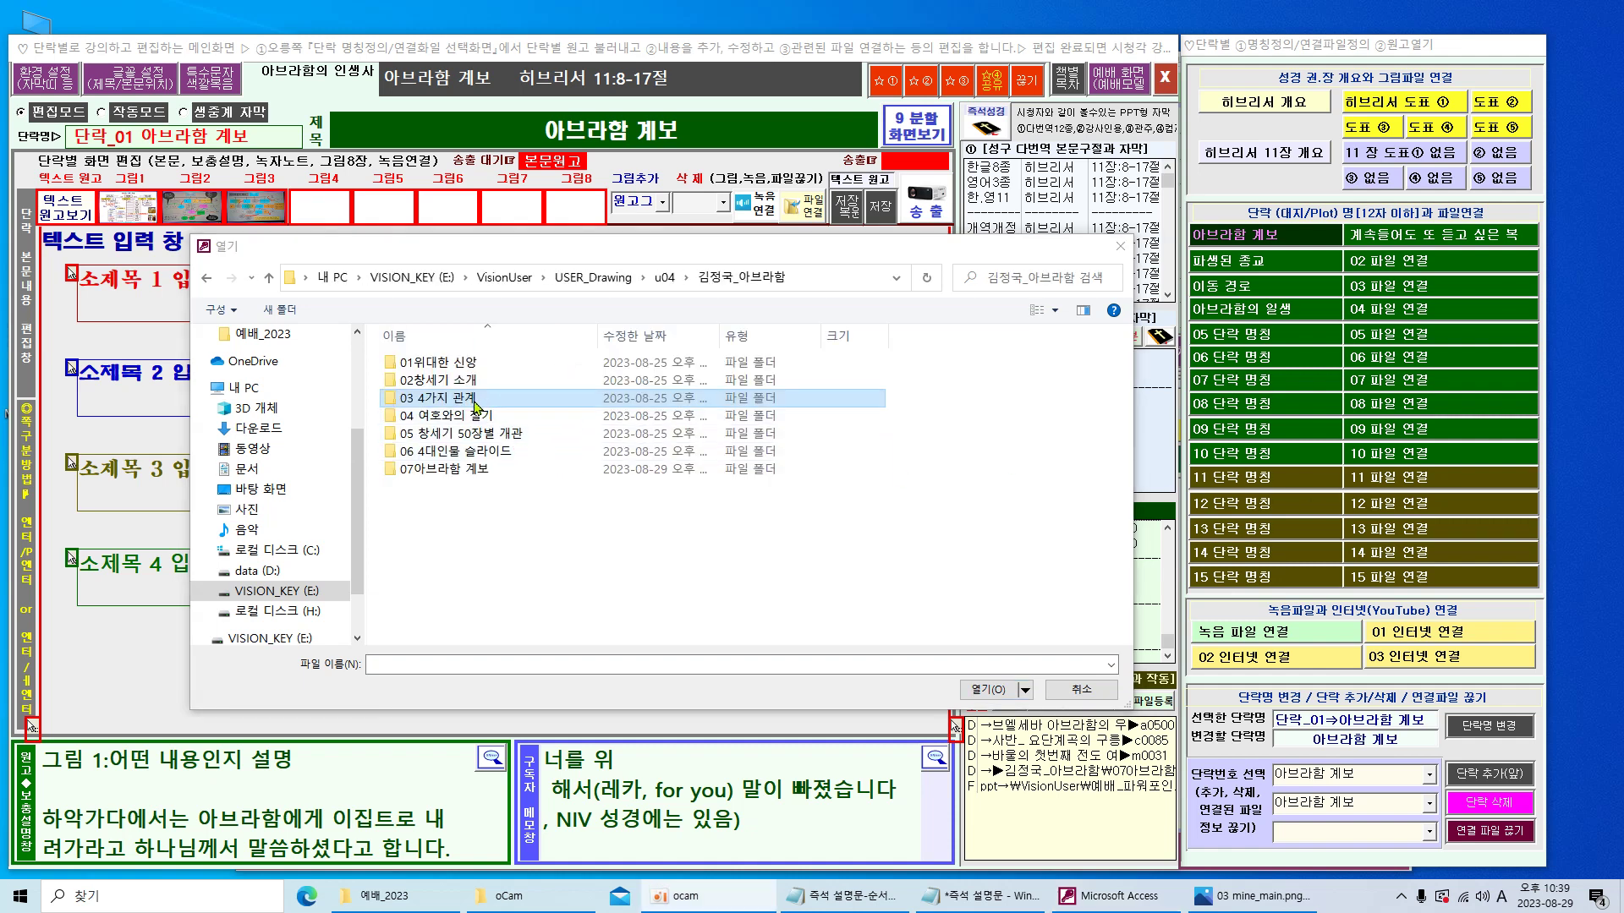
{"action": "double_click", "coordinate": [440, 398]}
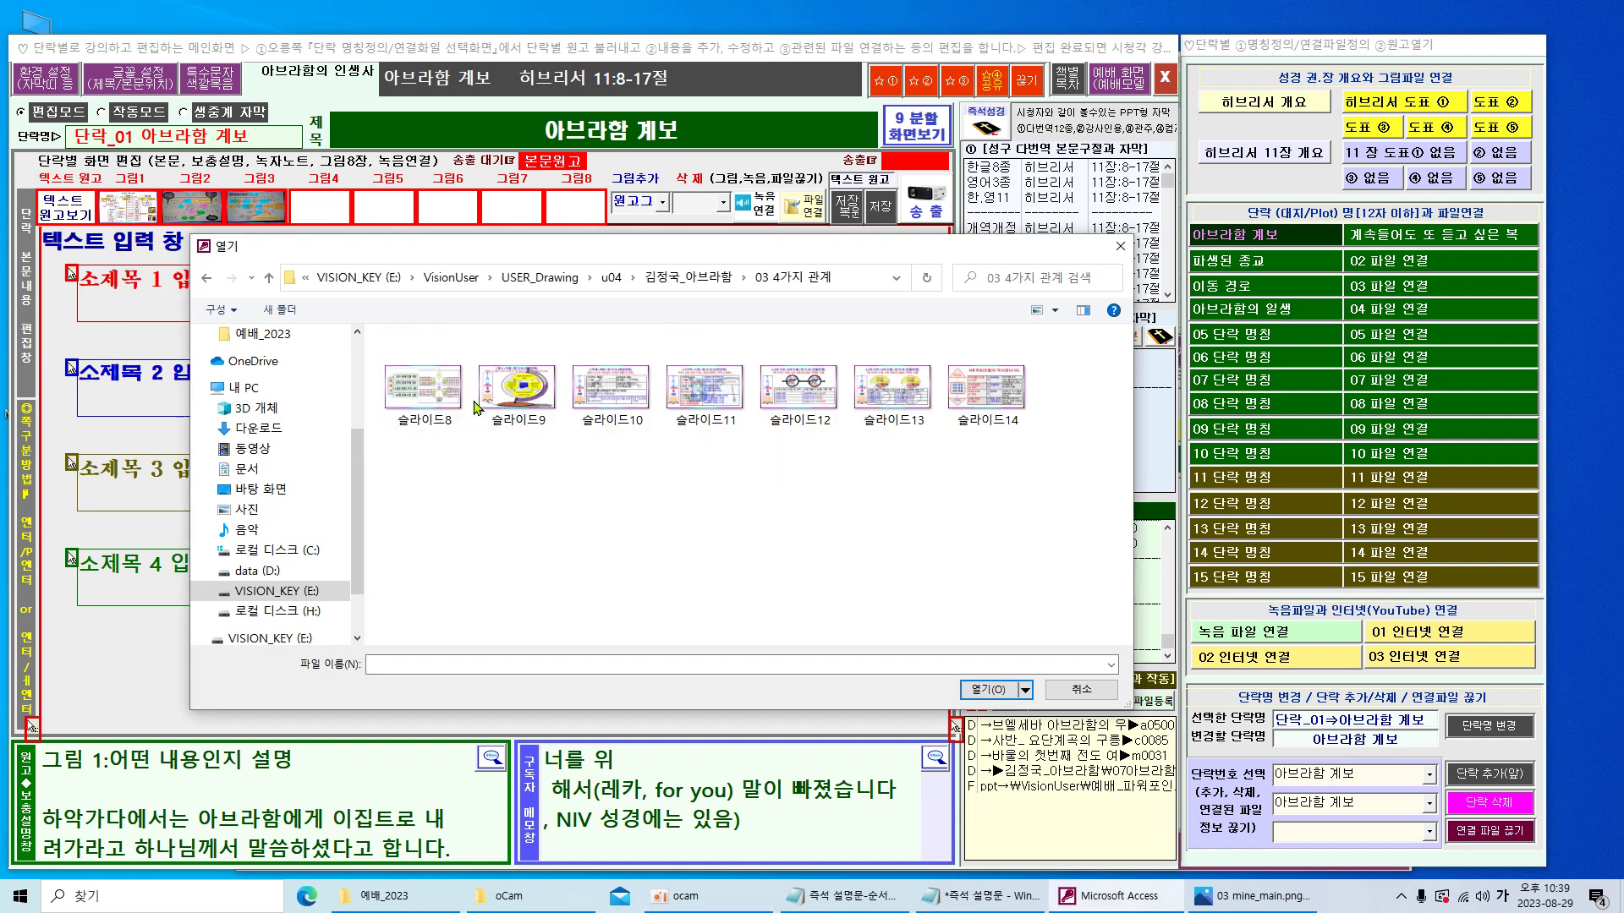
{"action": "double_click", "coordinate": [518, 404]}
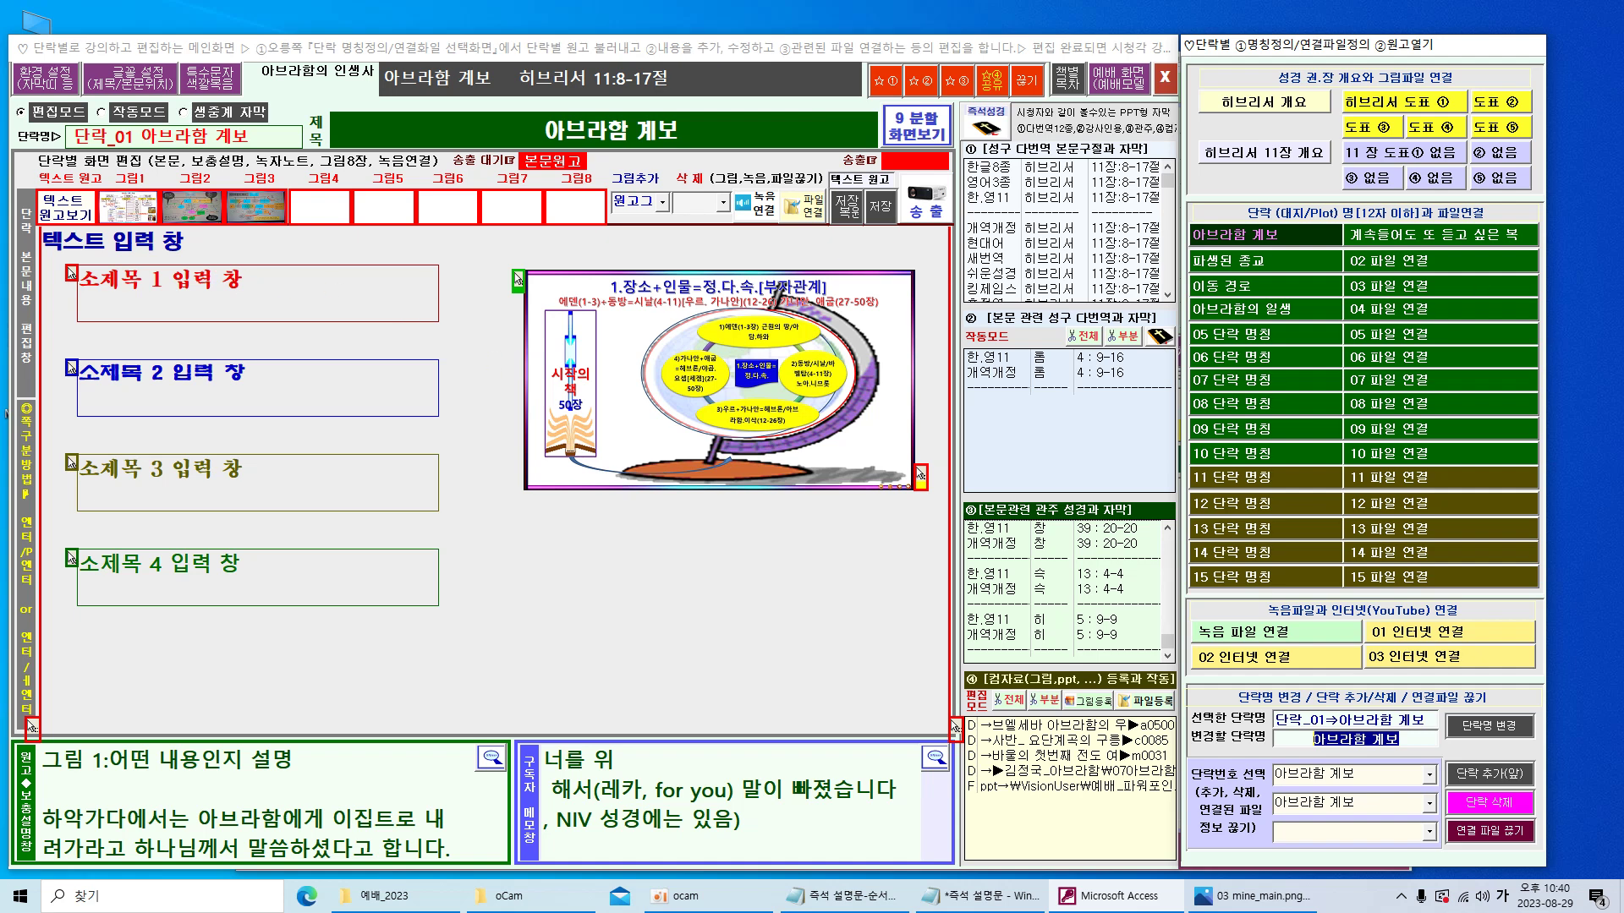
{"action": "left_click", "coordinate": [955, 725]}
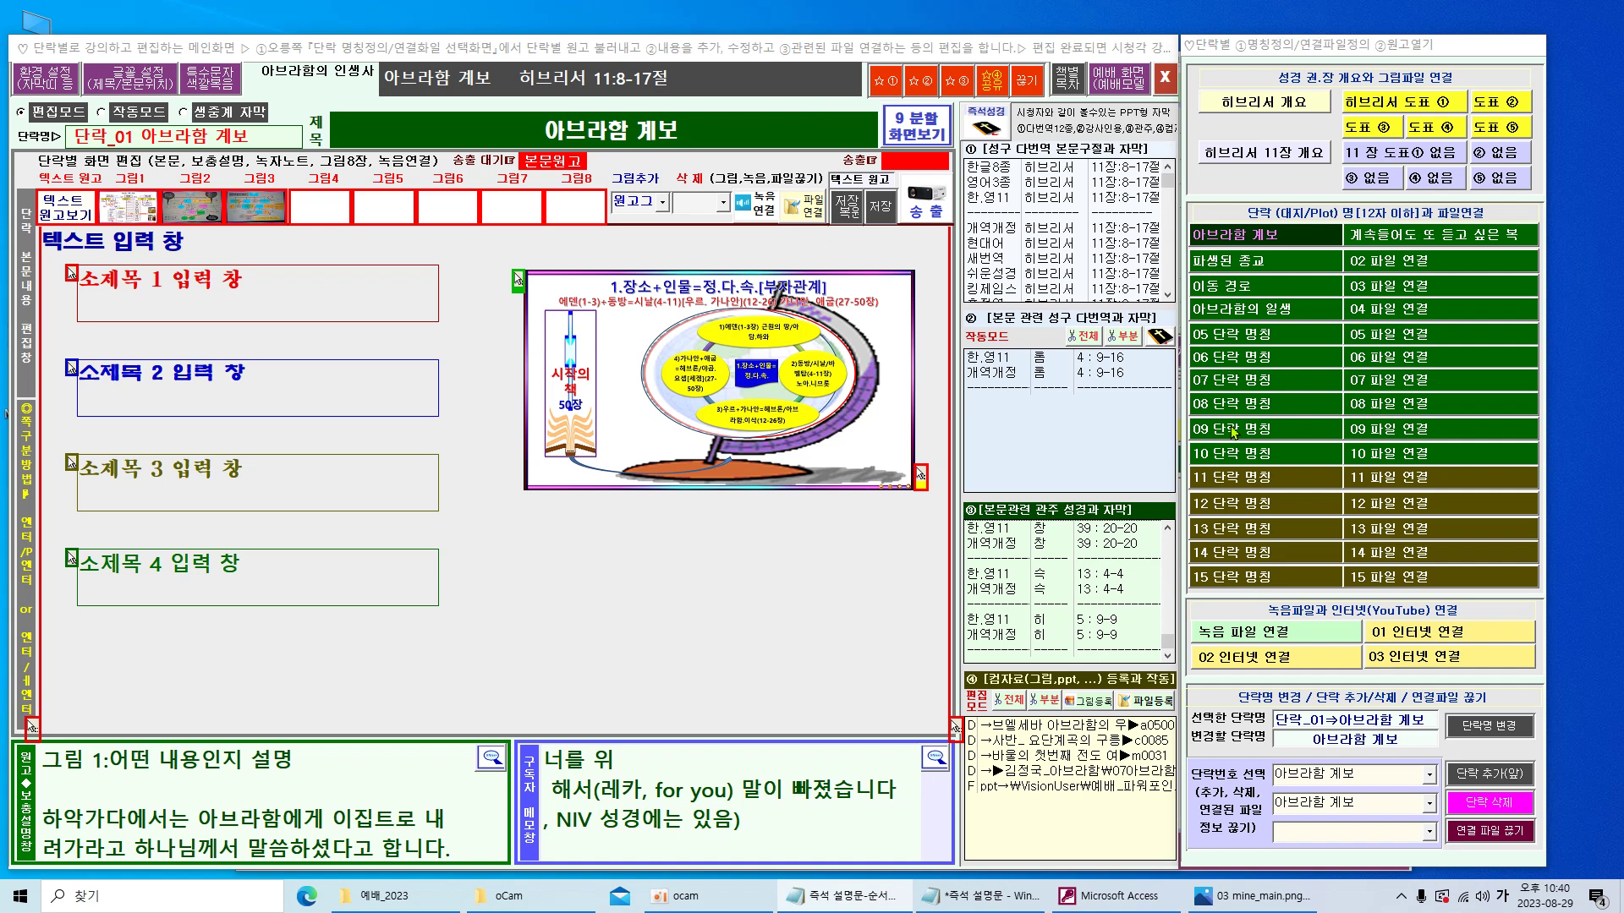
- Replace the placeholder text of the first subheading box with 데라의 가족 구성
{"action": "left_click", "coordinate": [101, 270]}
{"action": "left_click_drag", "start_coordinate": [101, 269], "coordinate": [253, 284]}
{"action": "type", "text": "데라의 가족 구성"}
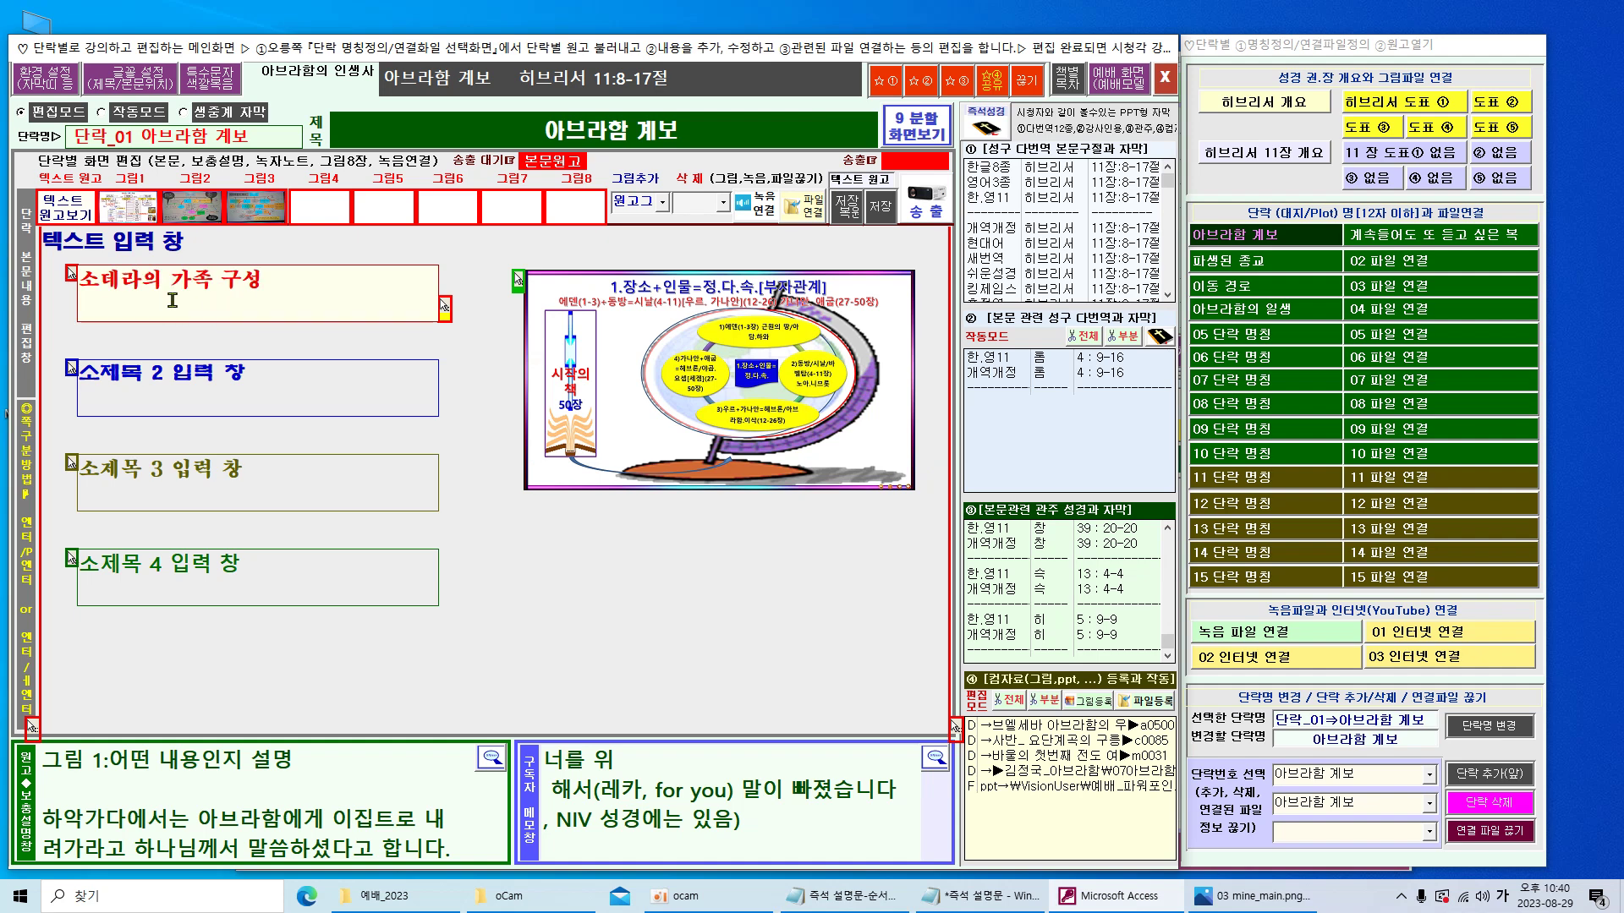
{"action": "left_click_drag", "start_coordinate": [101, 282], "coordinate": [83, 282]}
{"action": "key", "text": "Delete"}
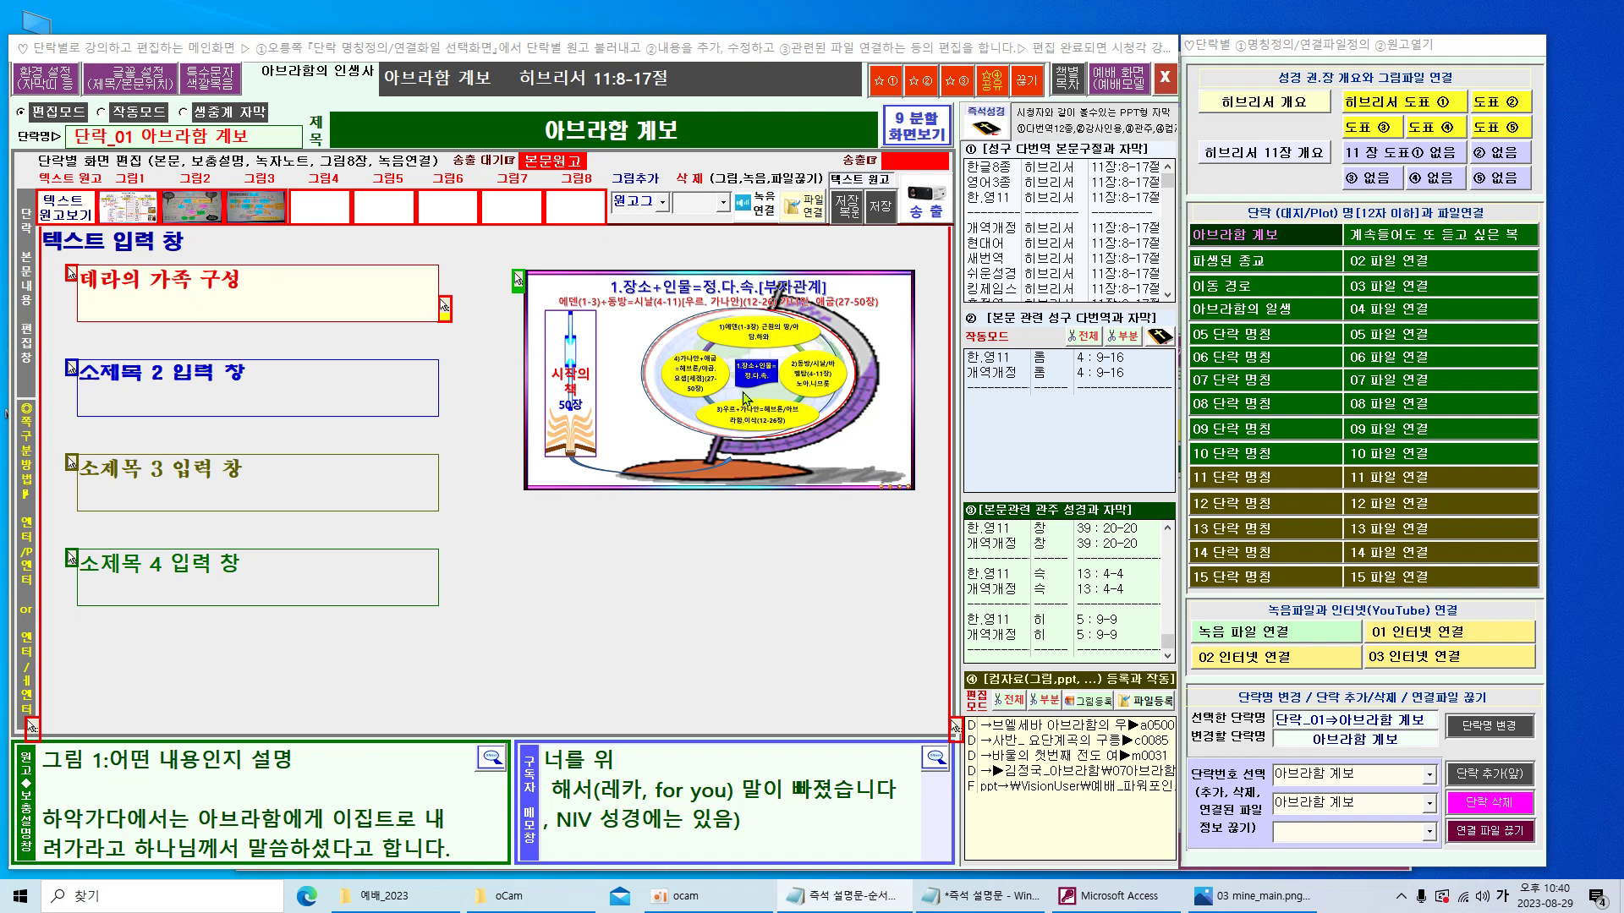
- Set the second subheading to 데라의 가계도 and the third subheading to 아브라함의 계보
{"action": "left_click", "coordinate": [329, 373]}
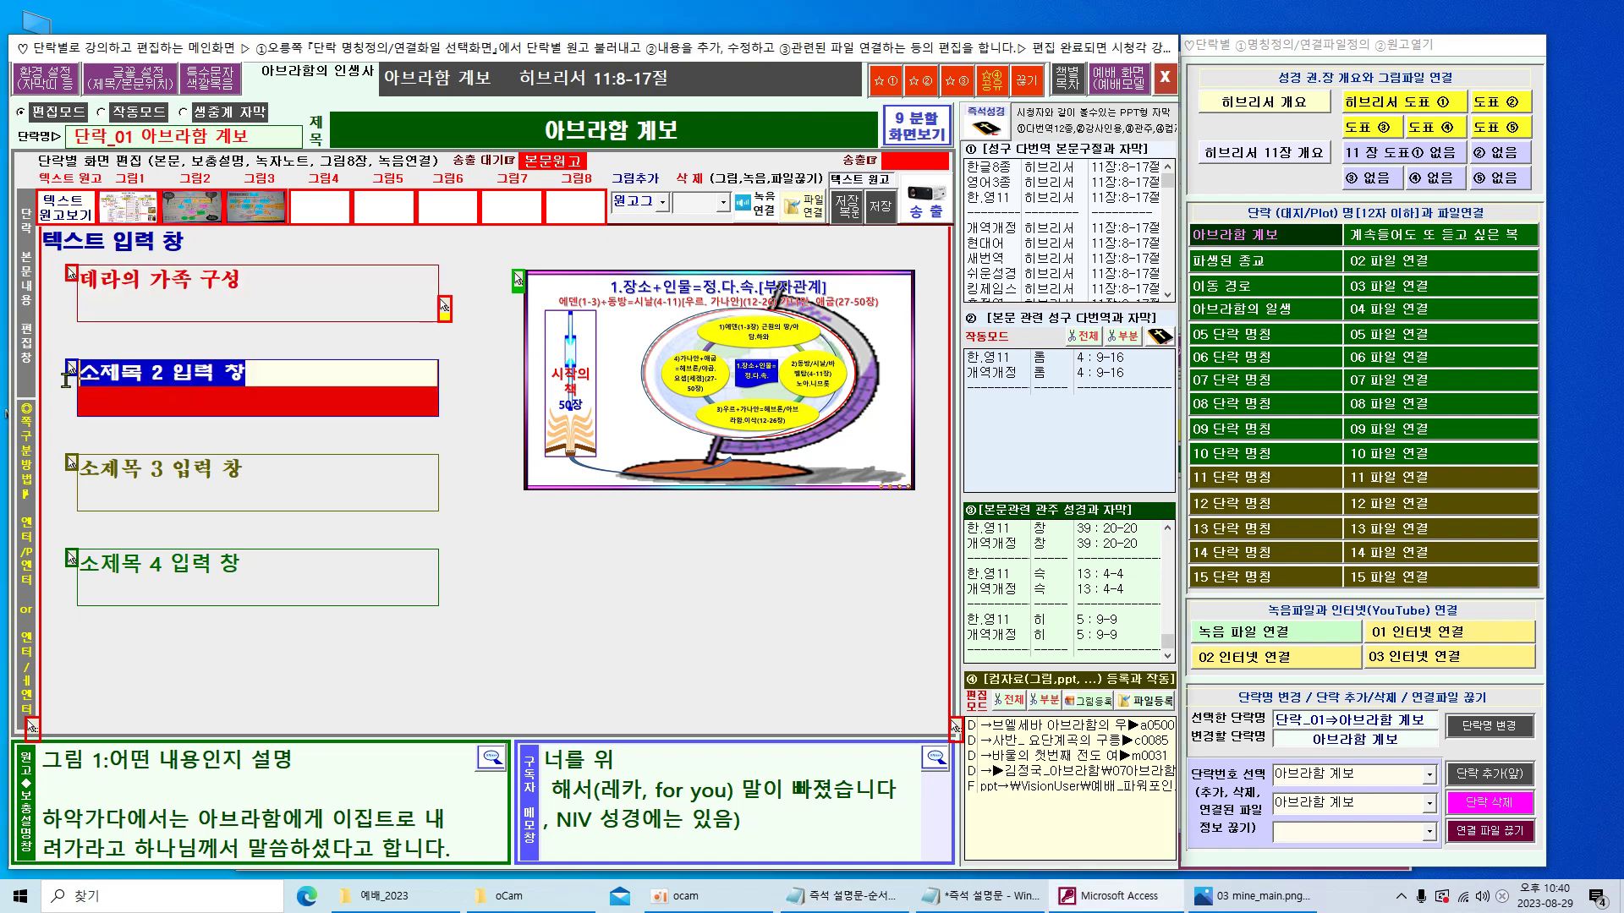
{"action": "type", "text": "데라의 가계도"}
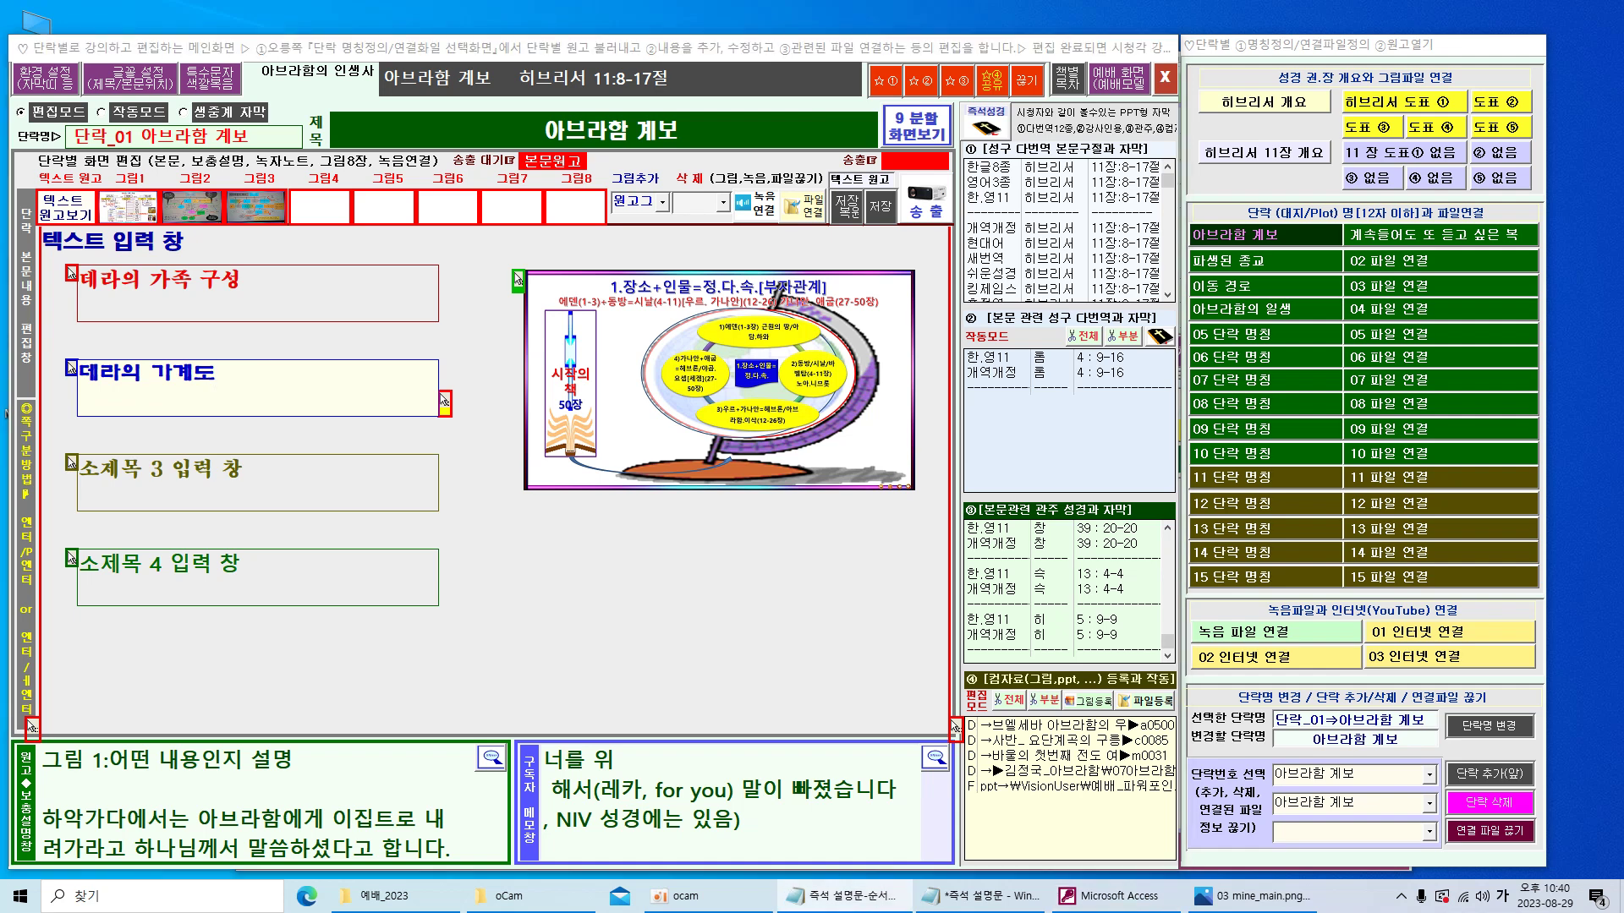
{"action": "left_click", "coordinate": [101, 457]}
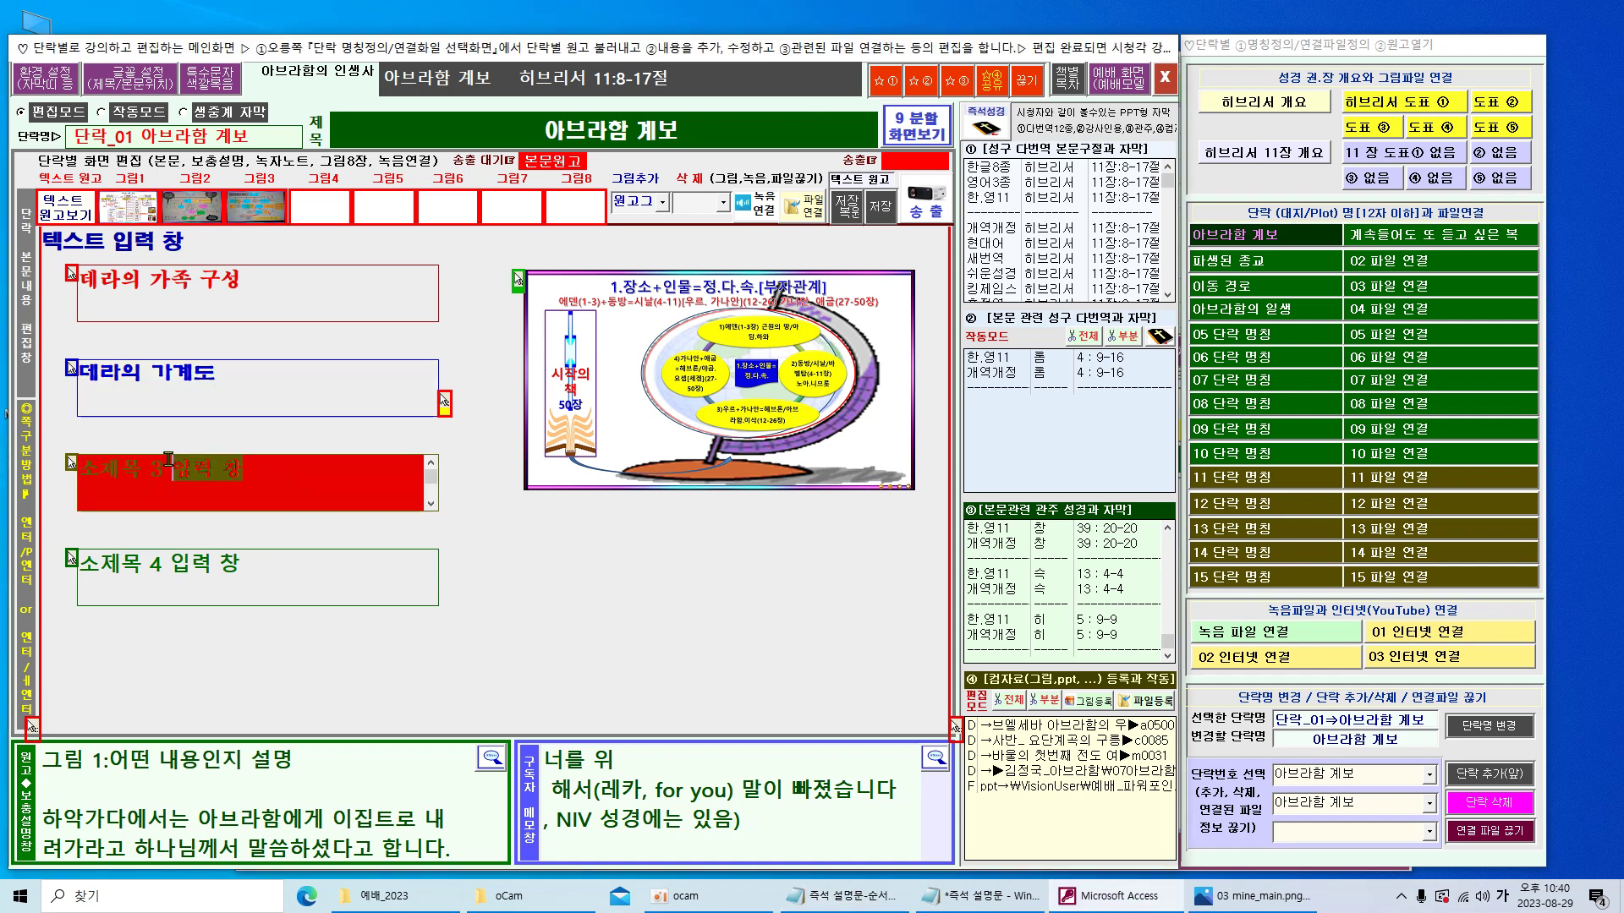
{"action": "type", "text": "아브라함의 계보"}
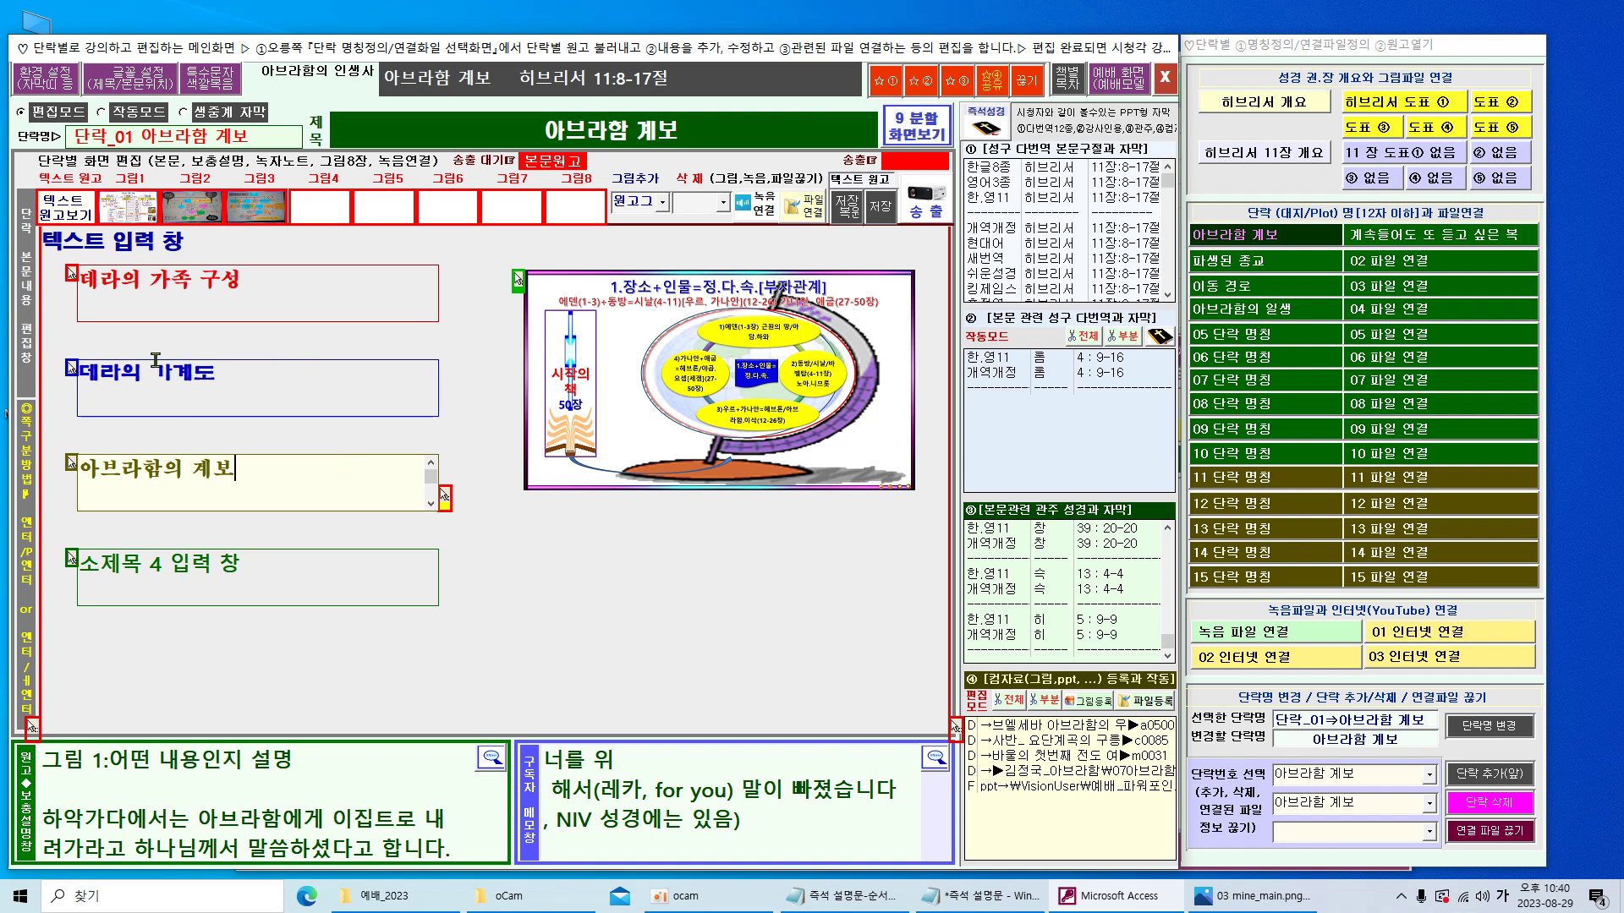
- Reposition the three filled subheading boxes, shifting 데라의 가계도 farthest toward the picture, and narrow the 아브라함의 계보 box
{"action": "left_click_drag", "start_coordinate": [79, 287], "coordinate": [99, 315]}
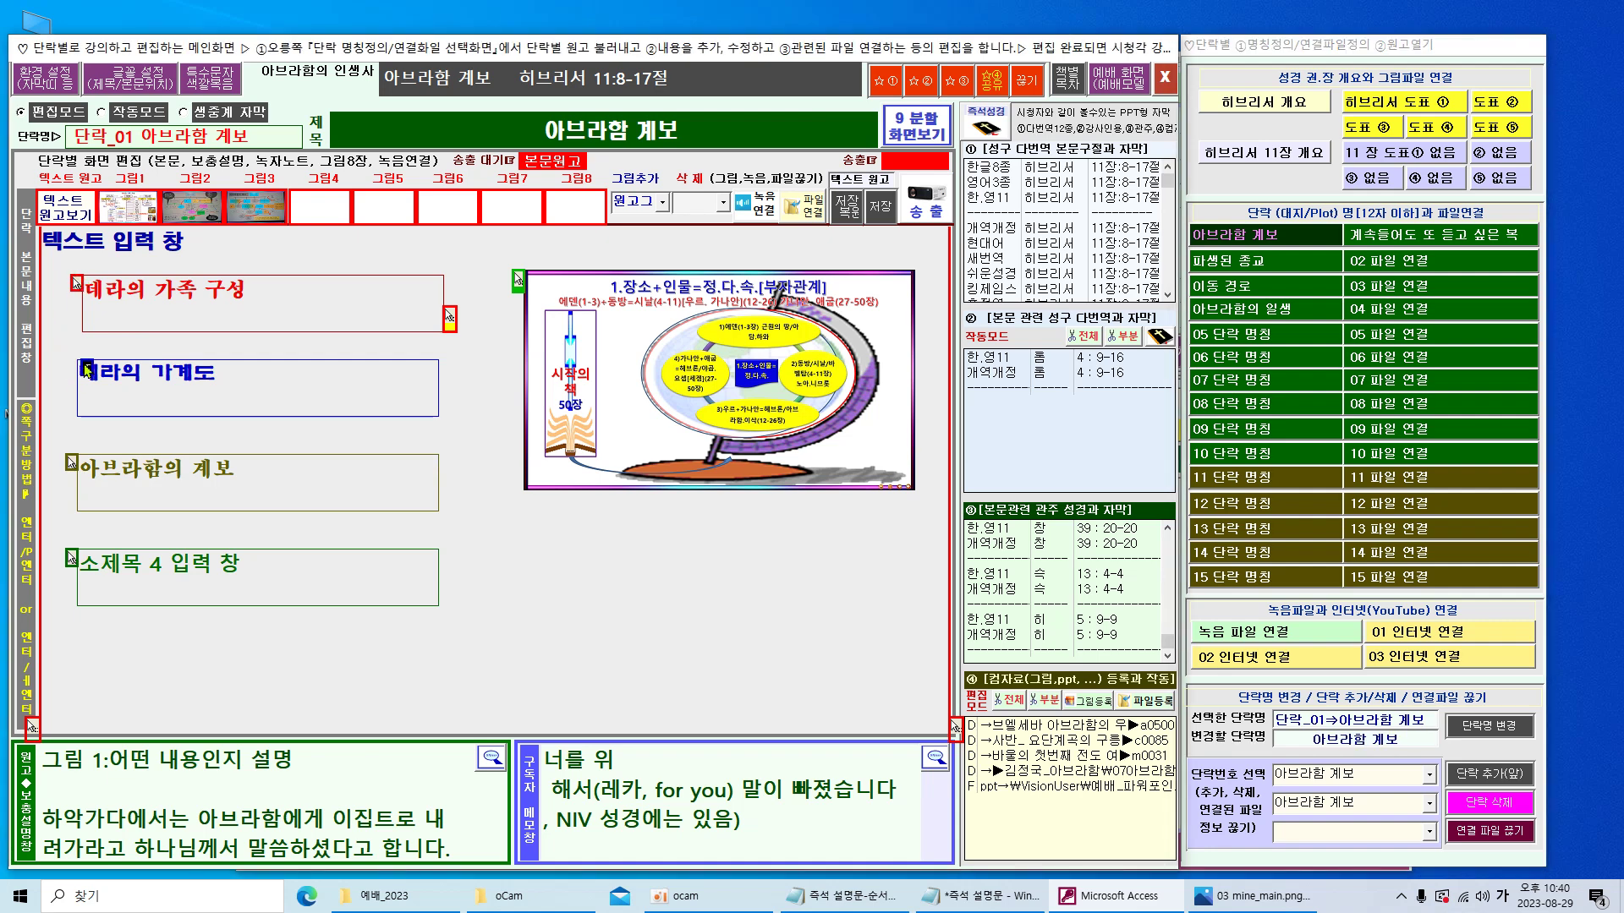
{"action": "left_click_drag", "start_coordinate": [74, 375], "coordinate": [80, 375]}
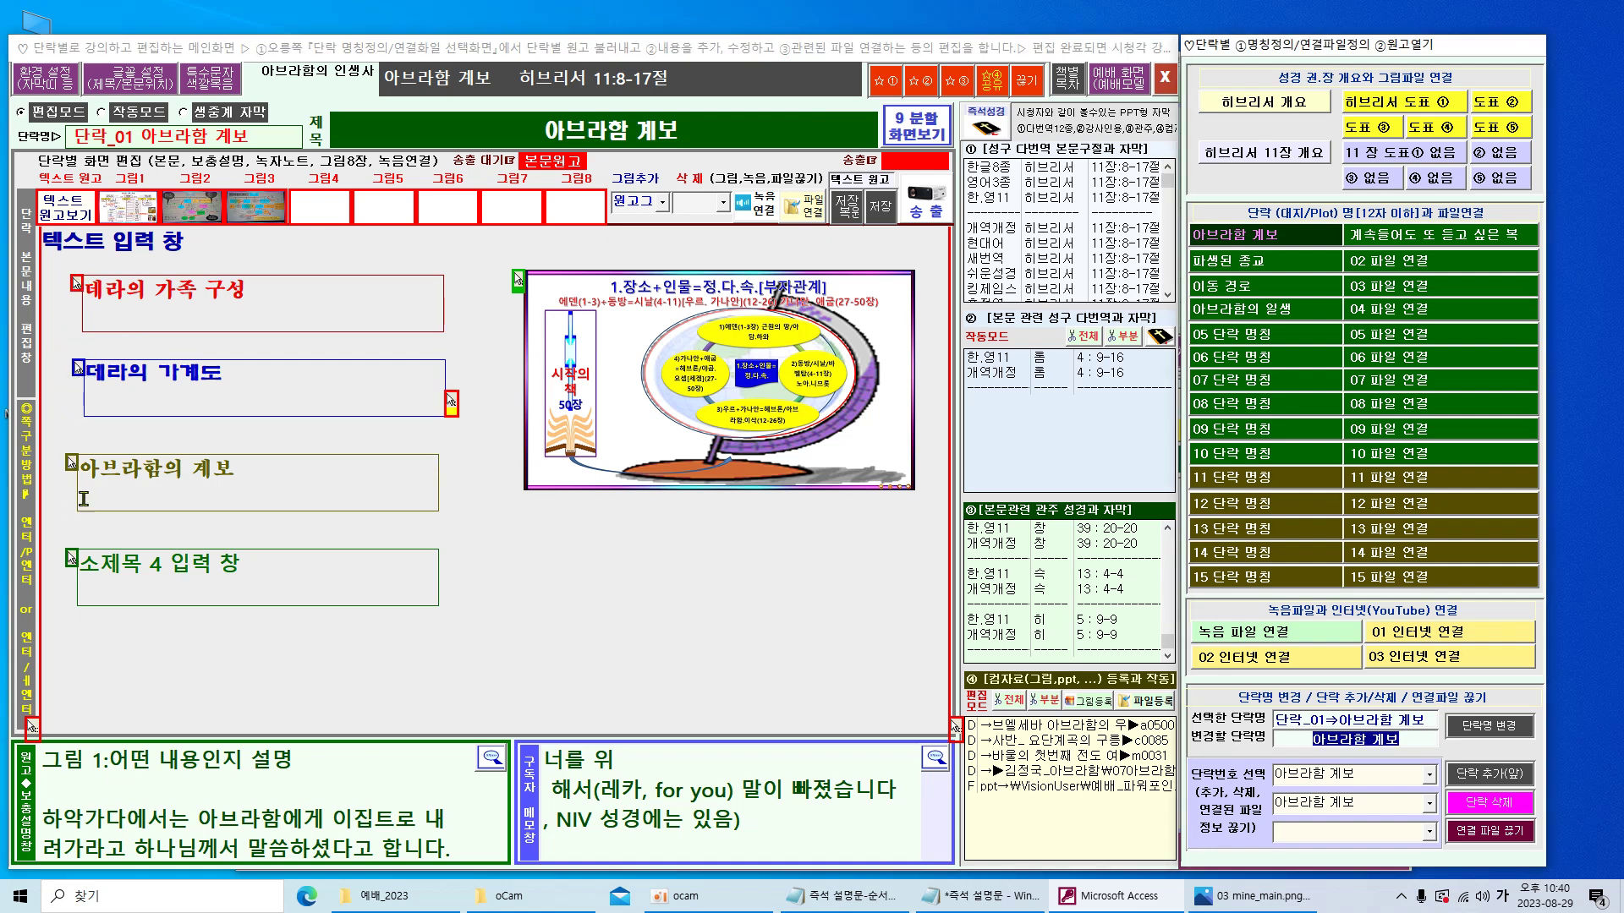
{"action": "left_click_drag", "start_coordinate": [80, 375], "coordinate": [181, 355]}
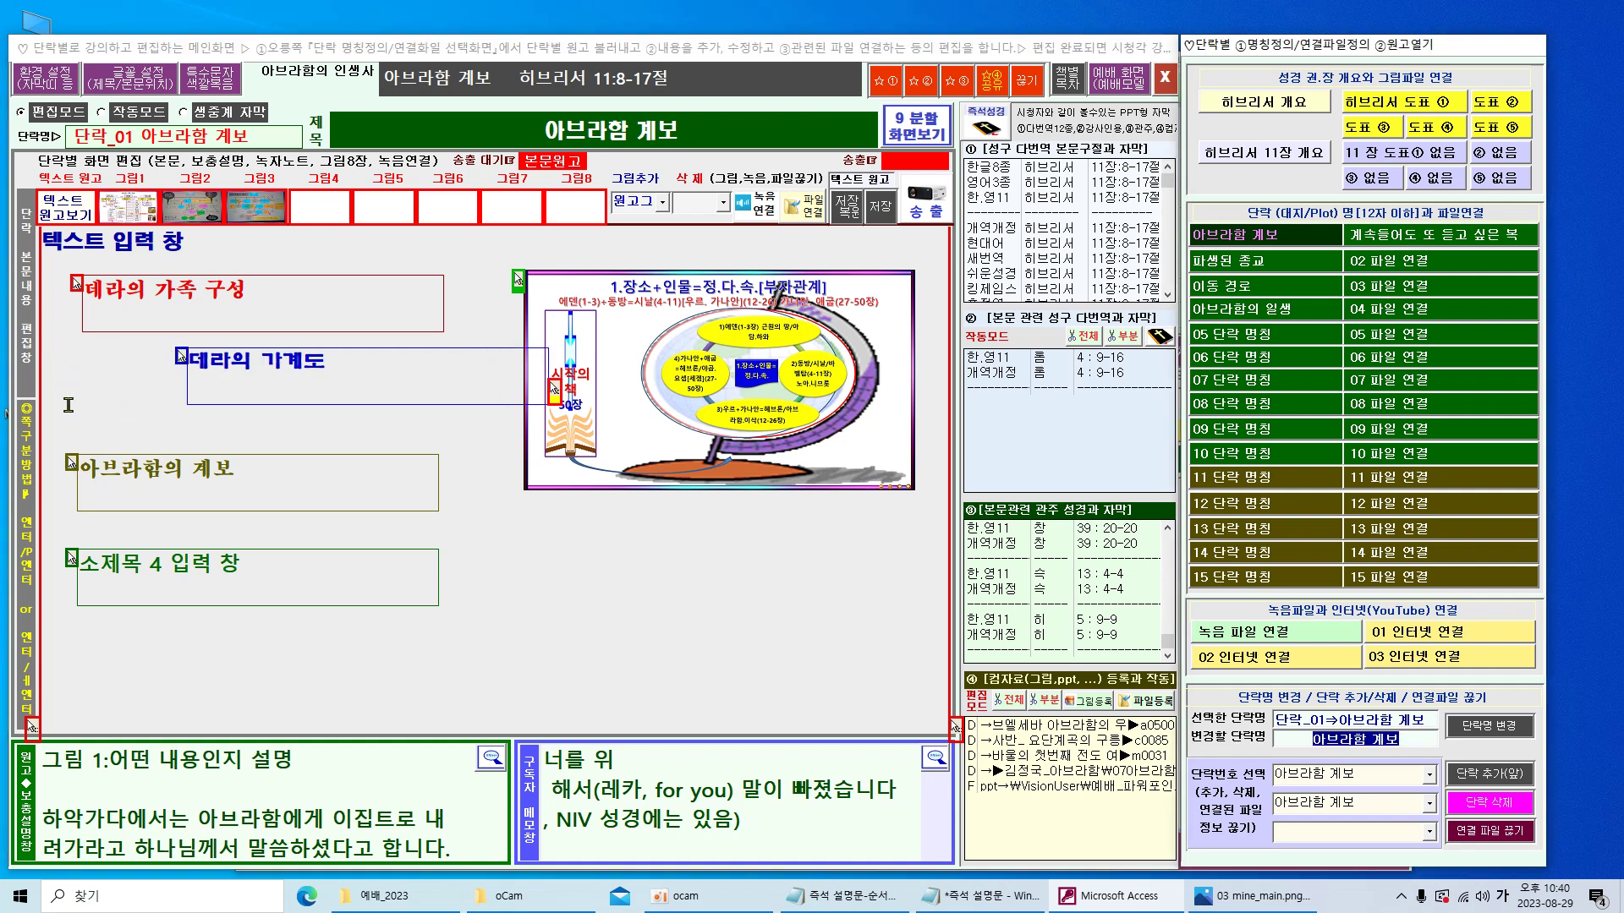
{"action": "left_click_drag", "start_coordinate": [77, 470], "coordinate": [101, 451]}
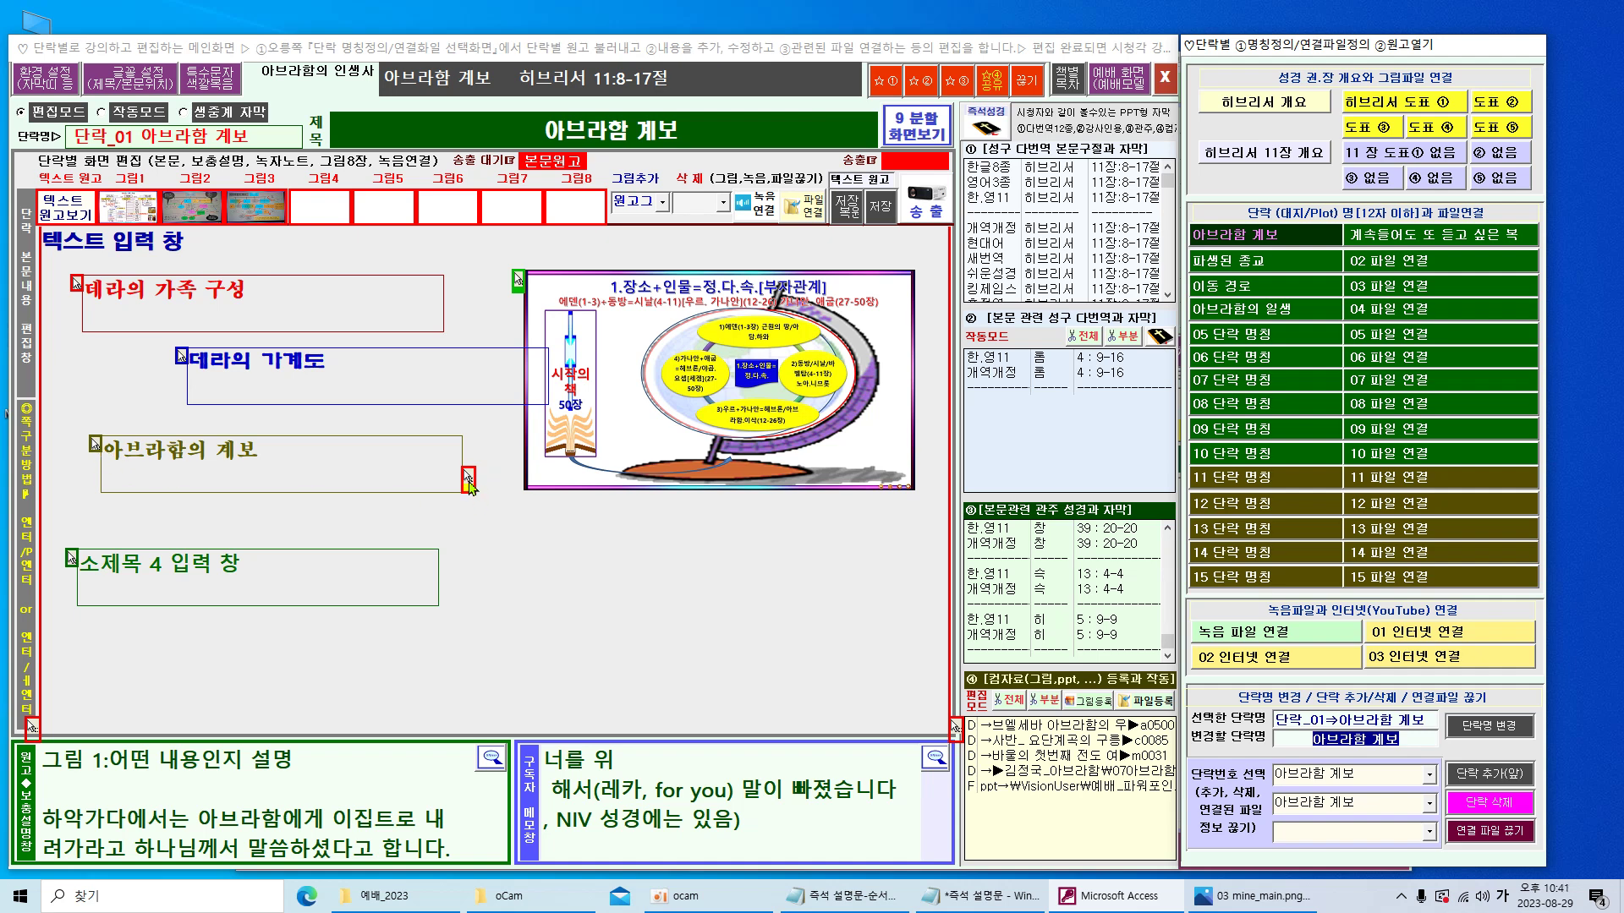
{"action": "left_click_drag", "start_coordinate": [467, 479], "coordinate": [374, 470]}
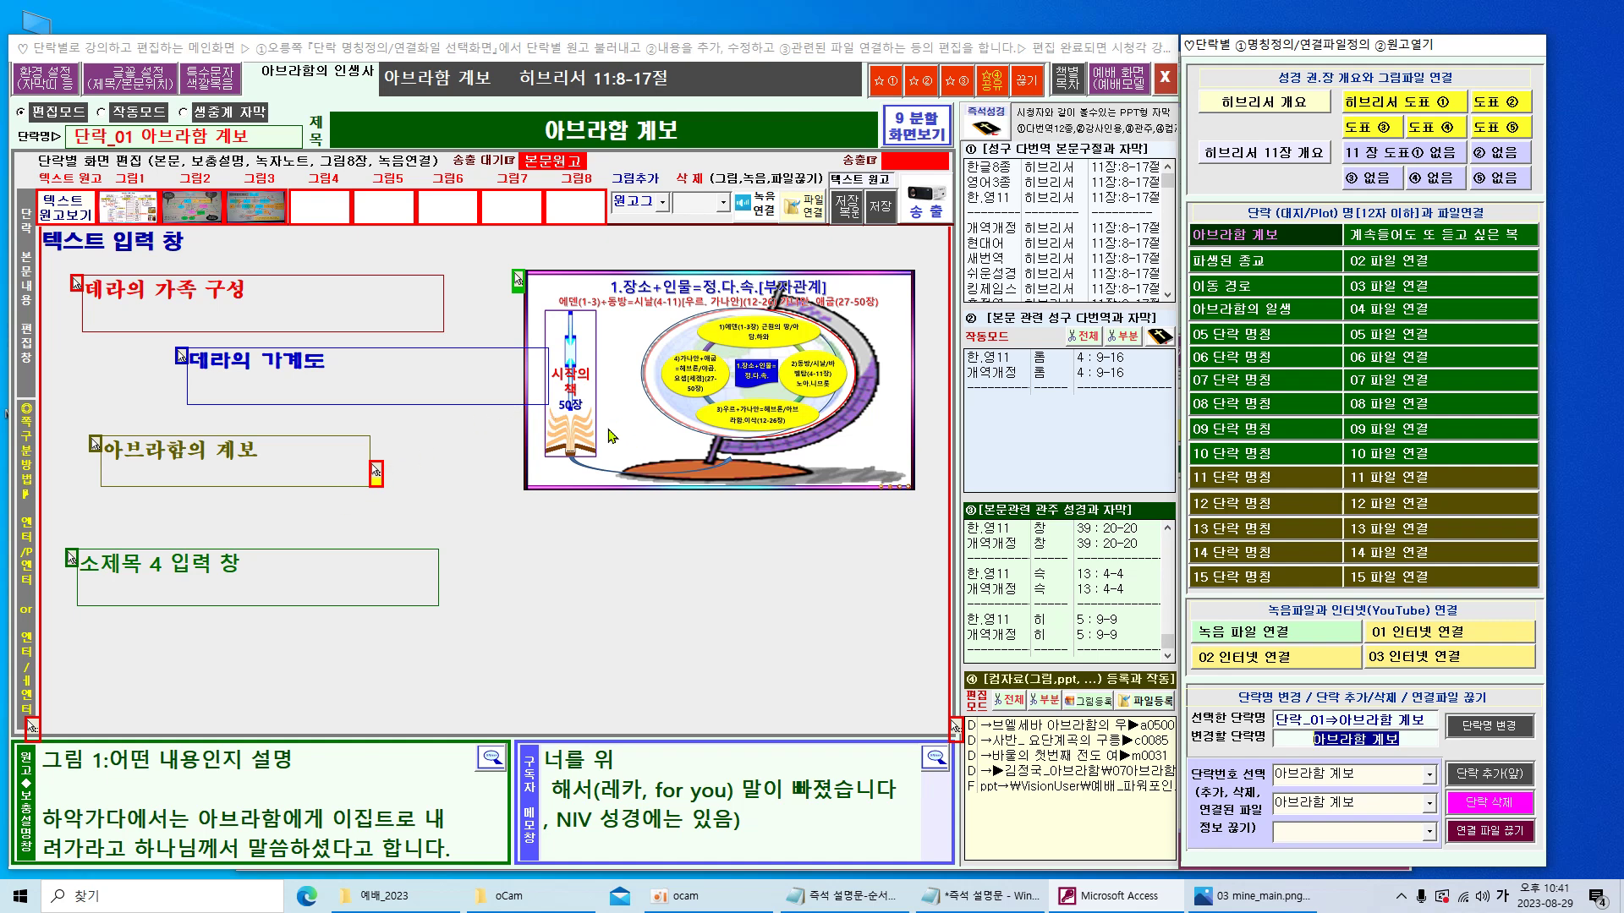
- Enlarge the 슬라이드9 manuscript picture and shift it up toward the subheadings so it fills the upper part of the screen beside them
{"action": "left_click_drag", "start_coordinate": [526, 296], "coordinate": [459, 280]}
{"action": "left_click_drag", "start_coordinate": [857, 460], "coordinate": [937, 532]}
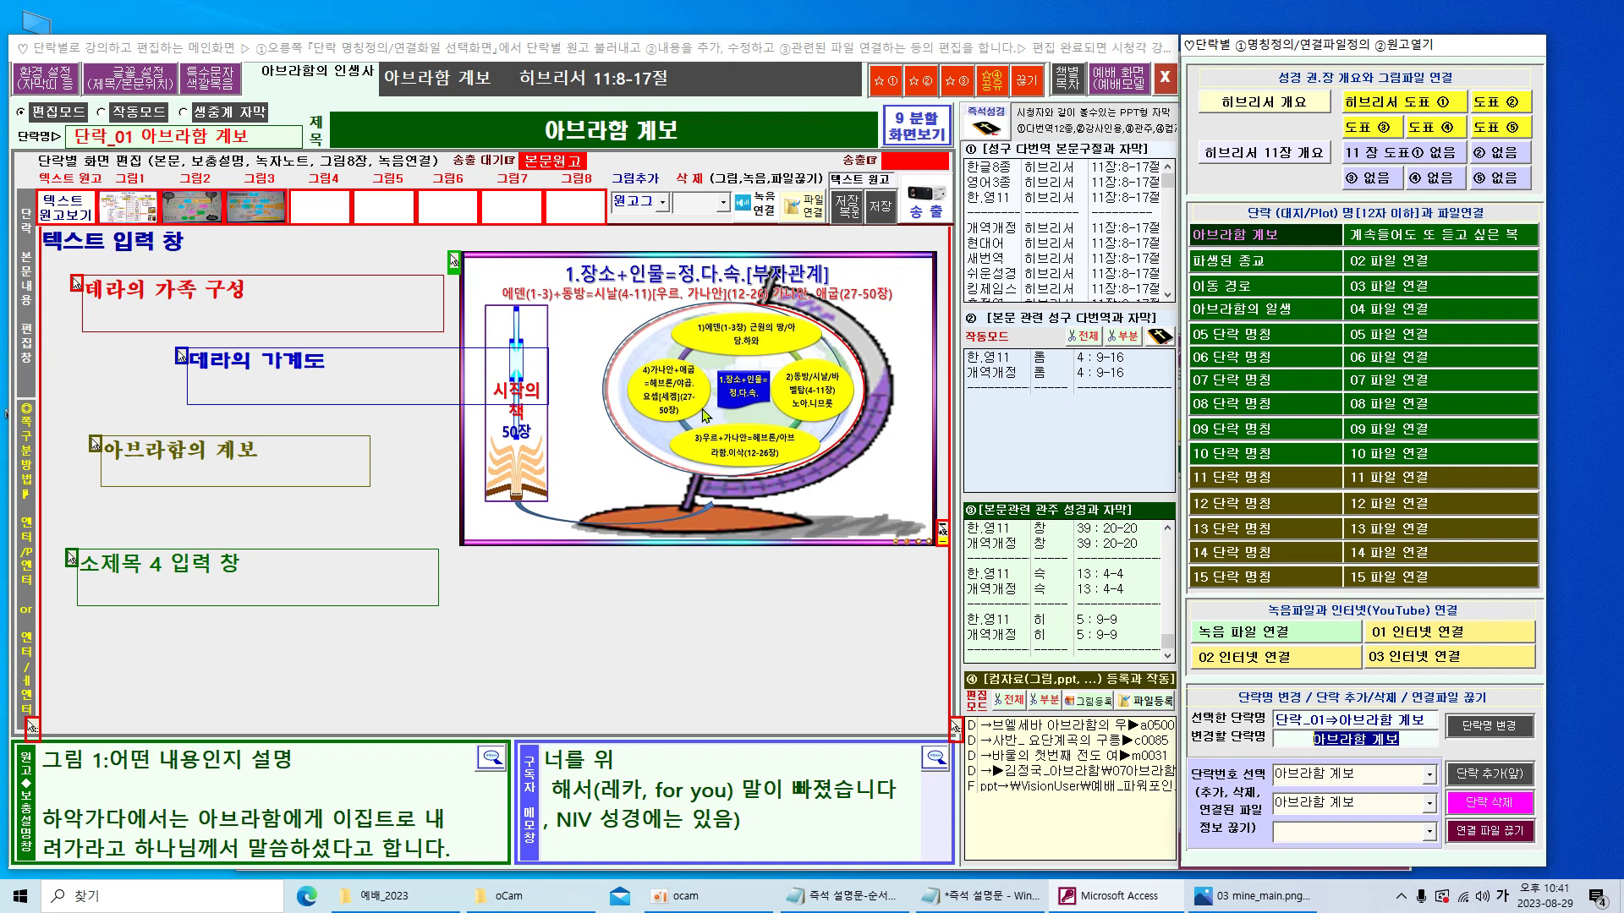
{"action": "left_click_drag", "start_coordinate": [454, 260], "coordinate": [434, 254]}
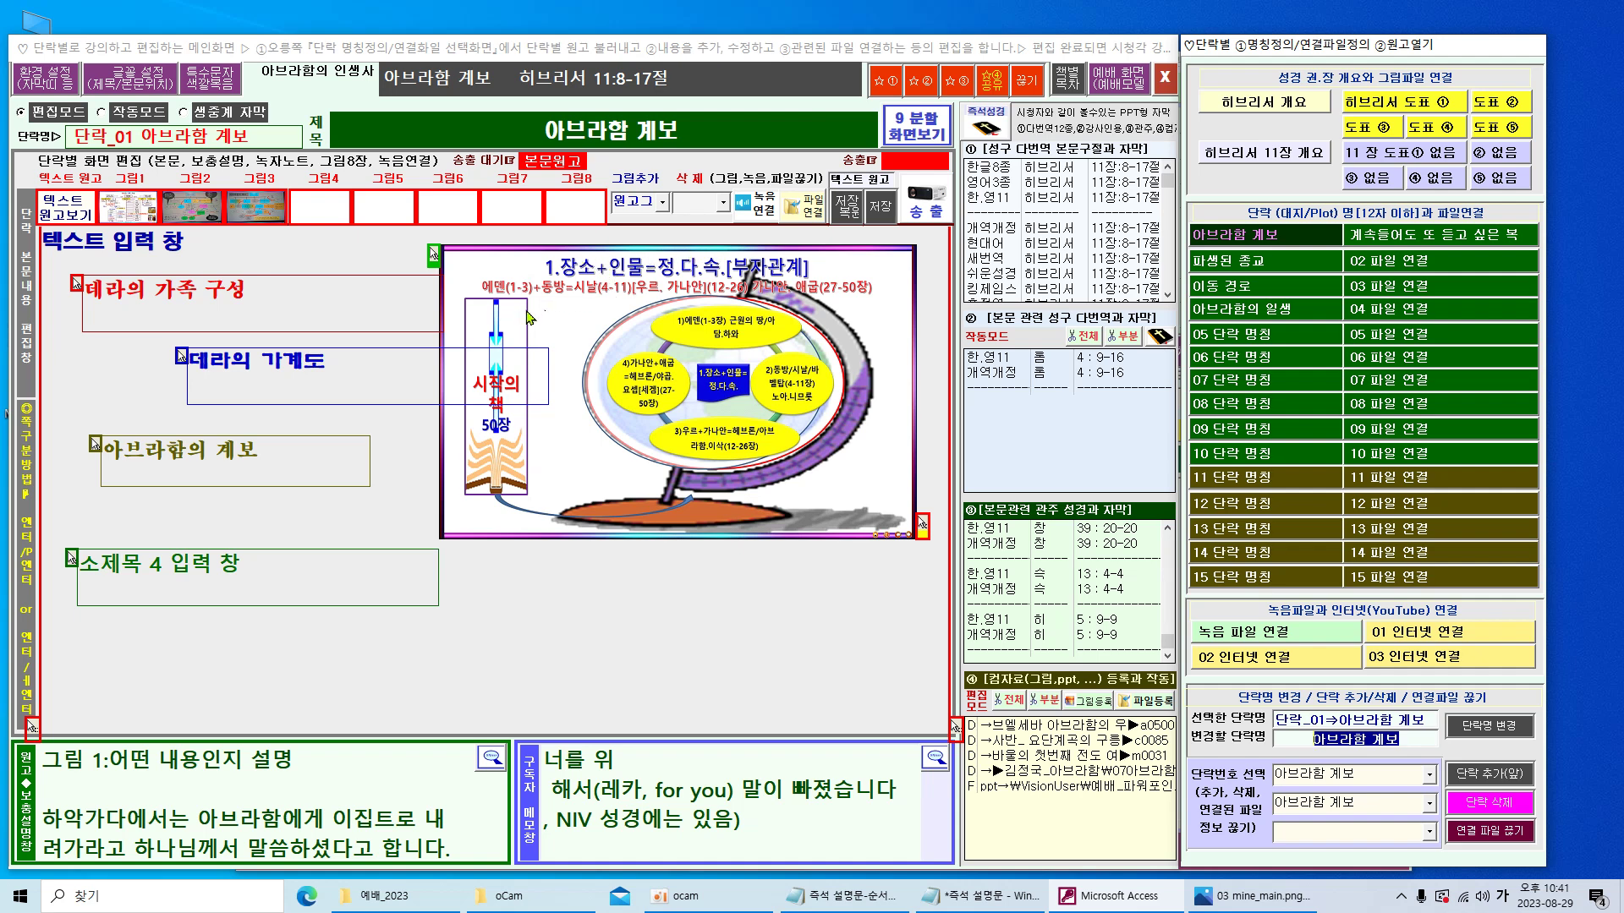
{"action": "left_click_drag", "start_coordinate": [434, 256], "coordinate": [415, 259]}
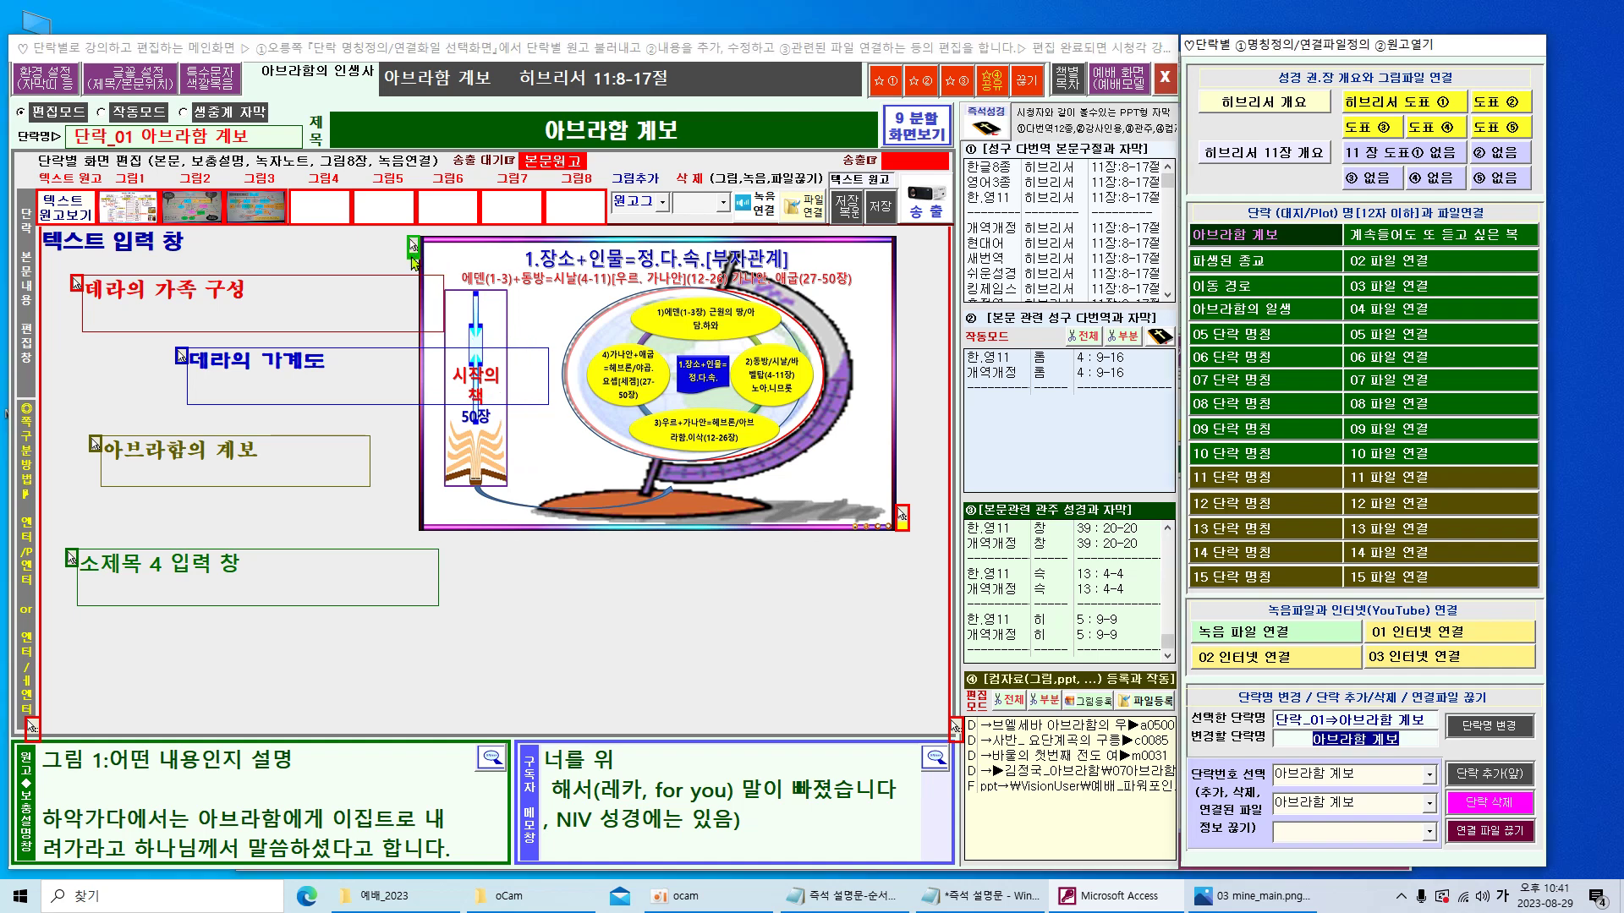
{"action": "left_click_drag", "start_coordinate": [899, 516], "coordinate": [931, 545]}
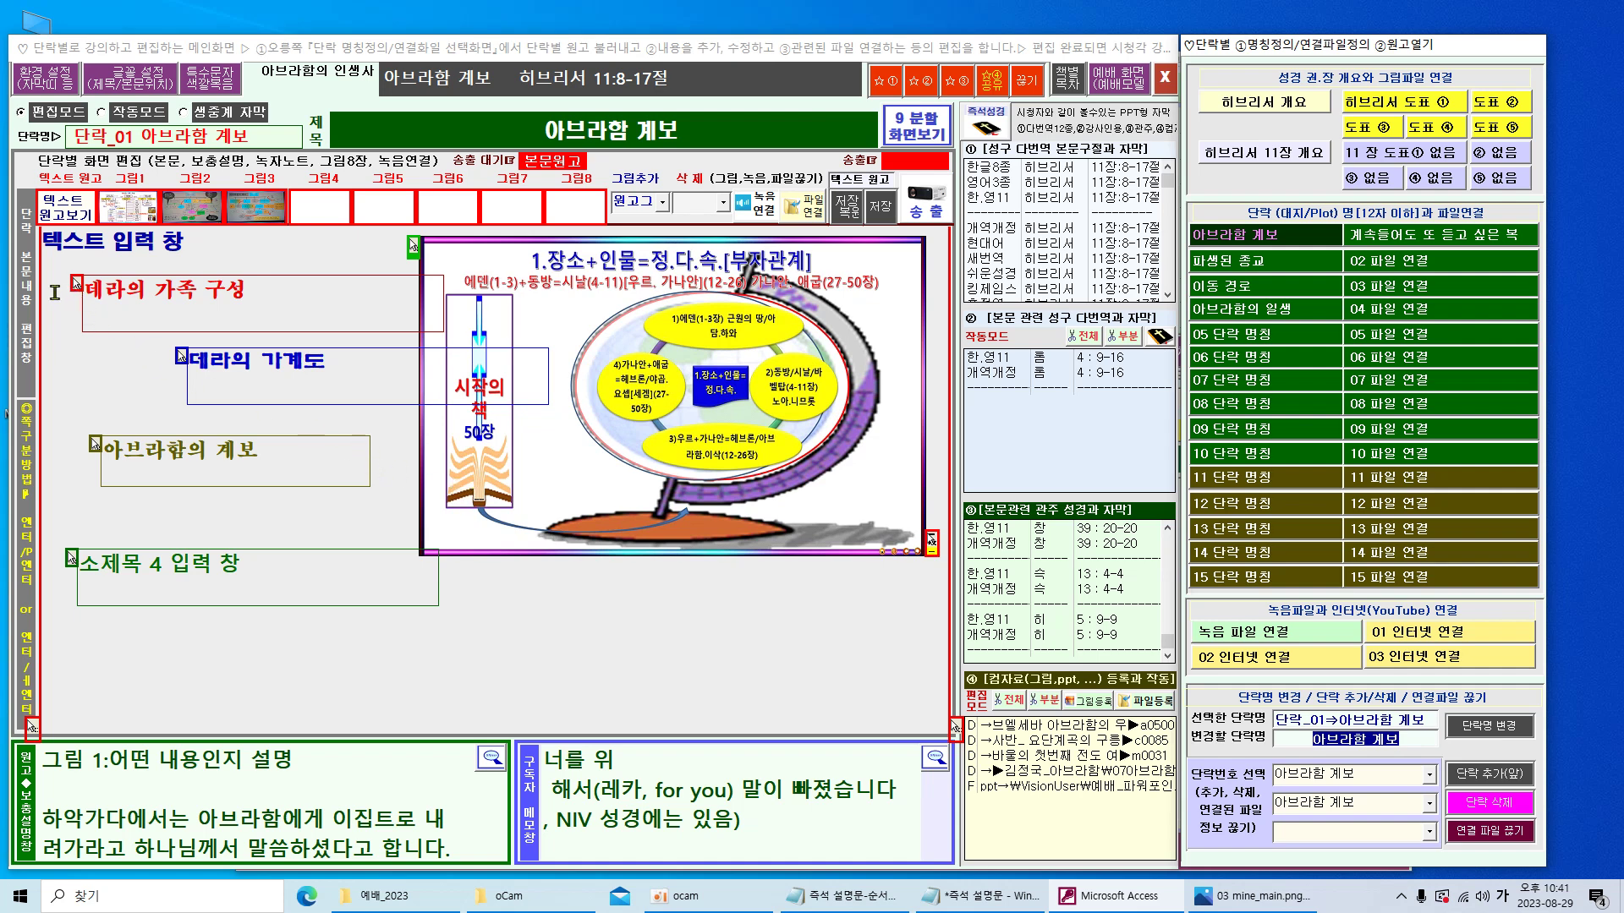
- Move the 데라의 가계도 box slightly lower and align the start position of all subheading boxes to the start guide line, just inside the frame
{"action": "left_click_drag", "start_coordinate": [182, 360], "coordinate": [148, 375]}
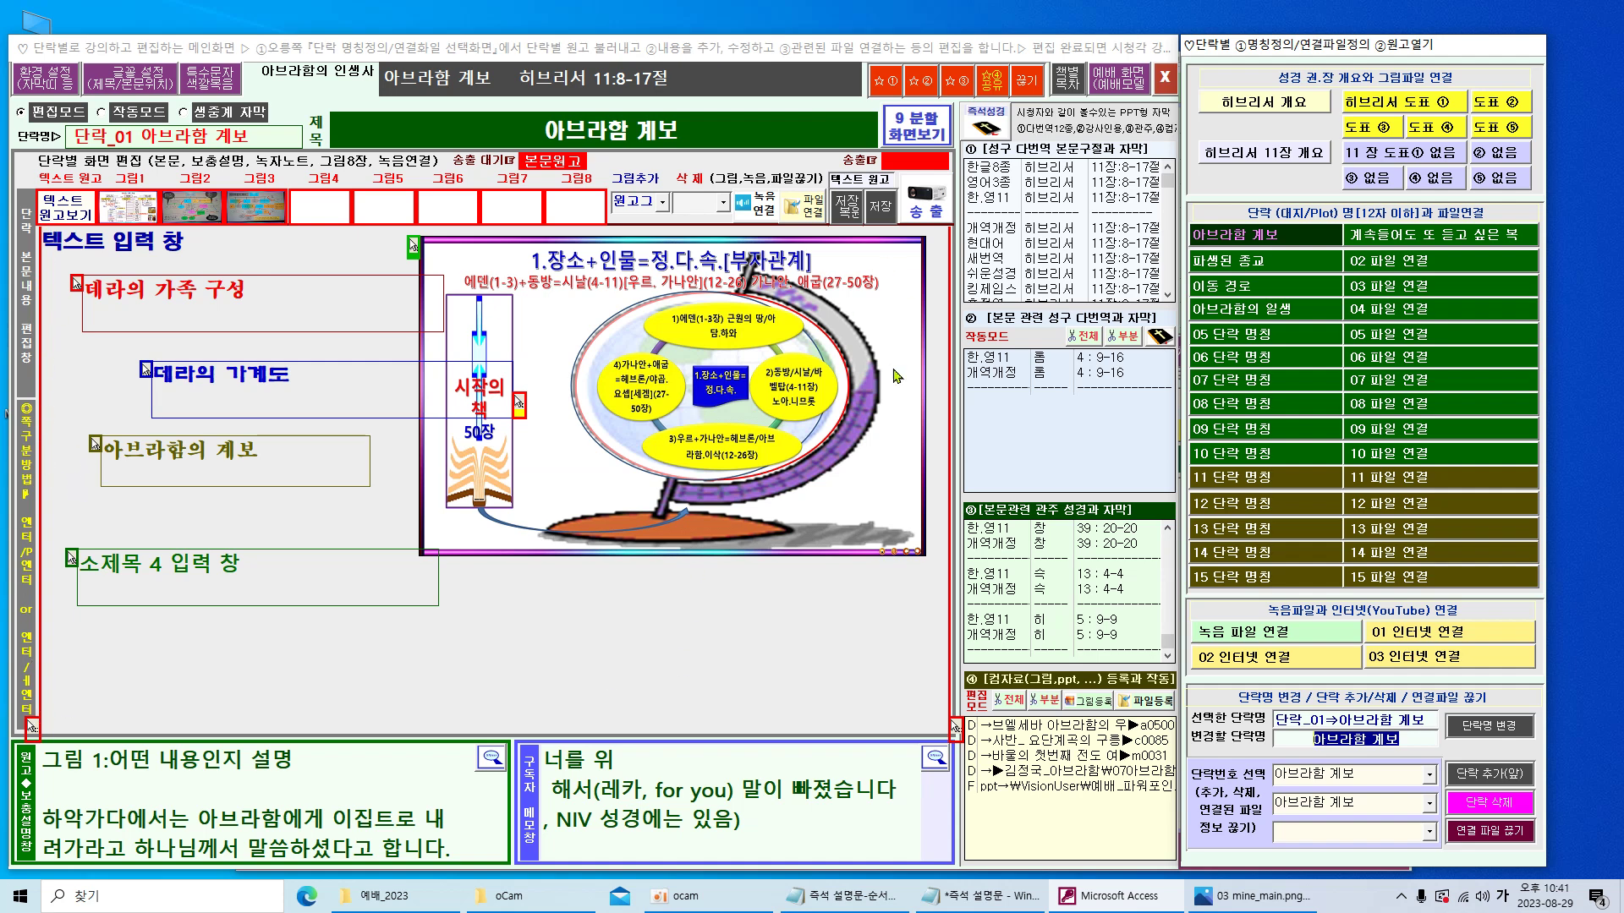
{"action": "left_click_drag", "start_coordinate": [39, 733], "coordinate": [67, 727]}
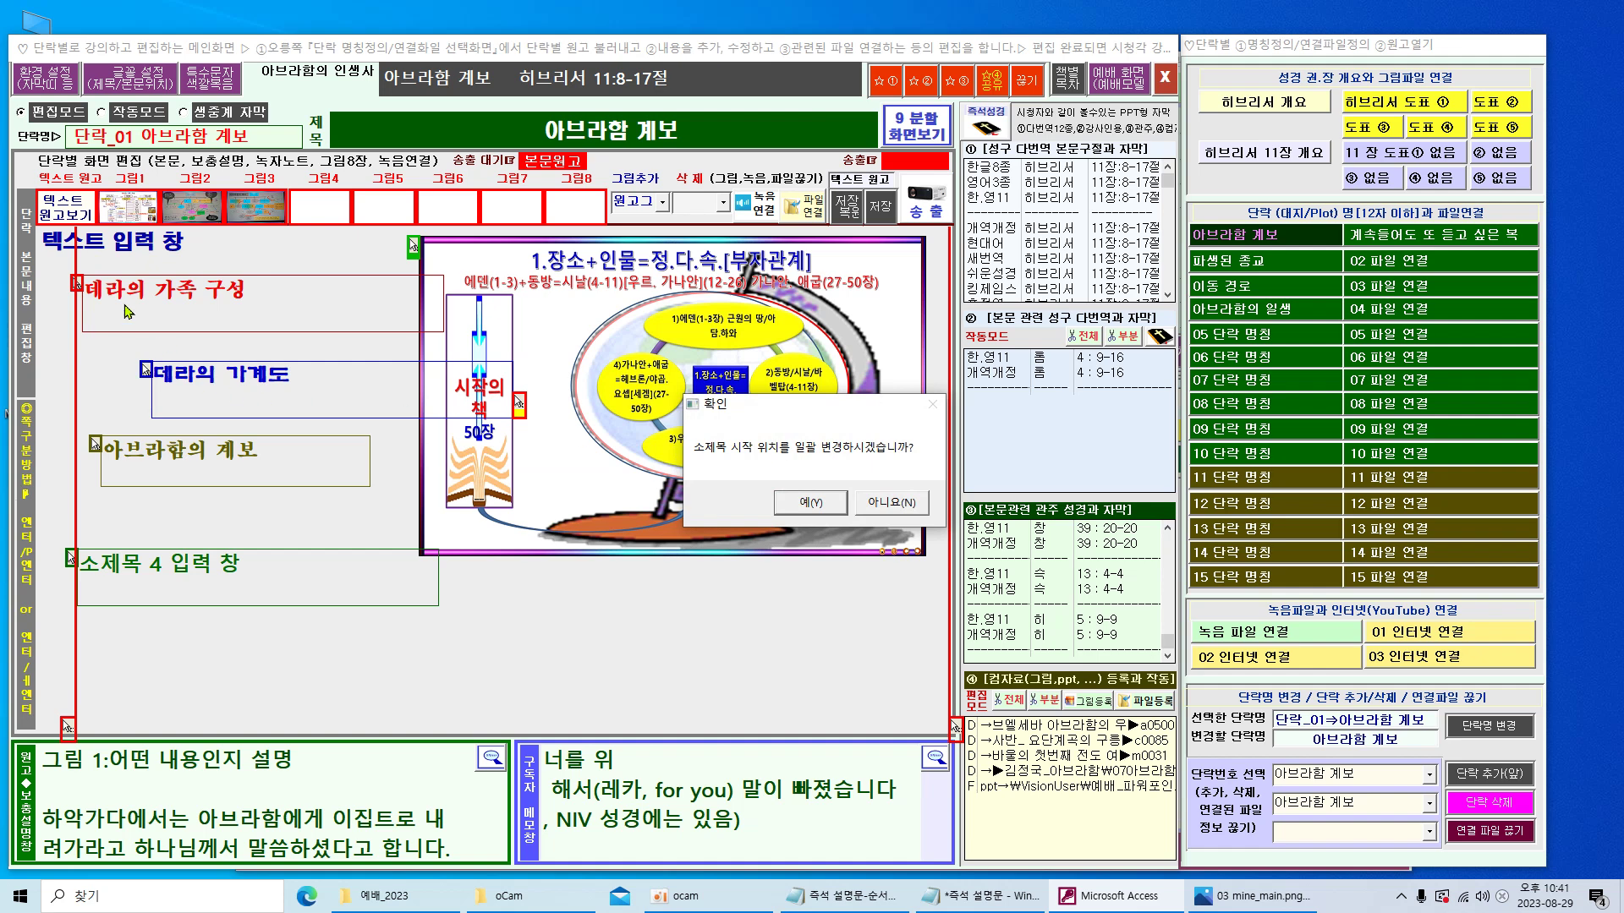
{"action": "left_click", "coordinate": [800, 507]}
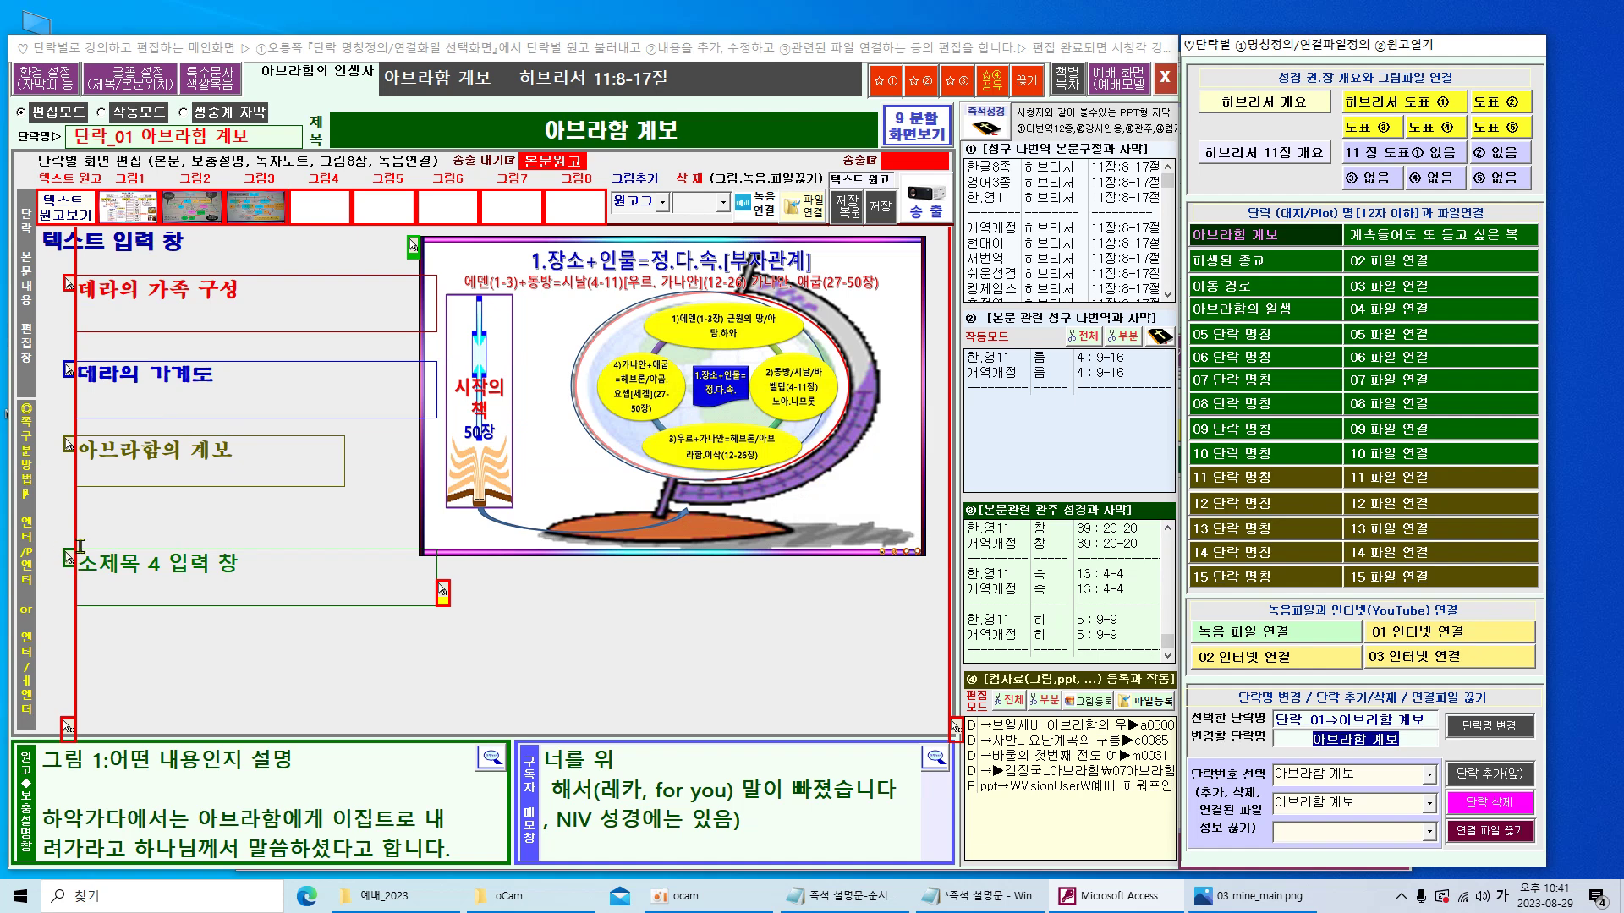
{"action": "left_click_drag", "start_coordinate": [70, 375], "coordinate": [96, 387]}
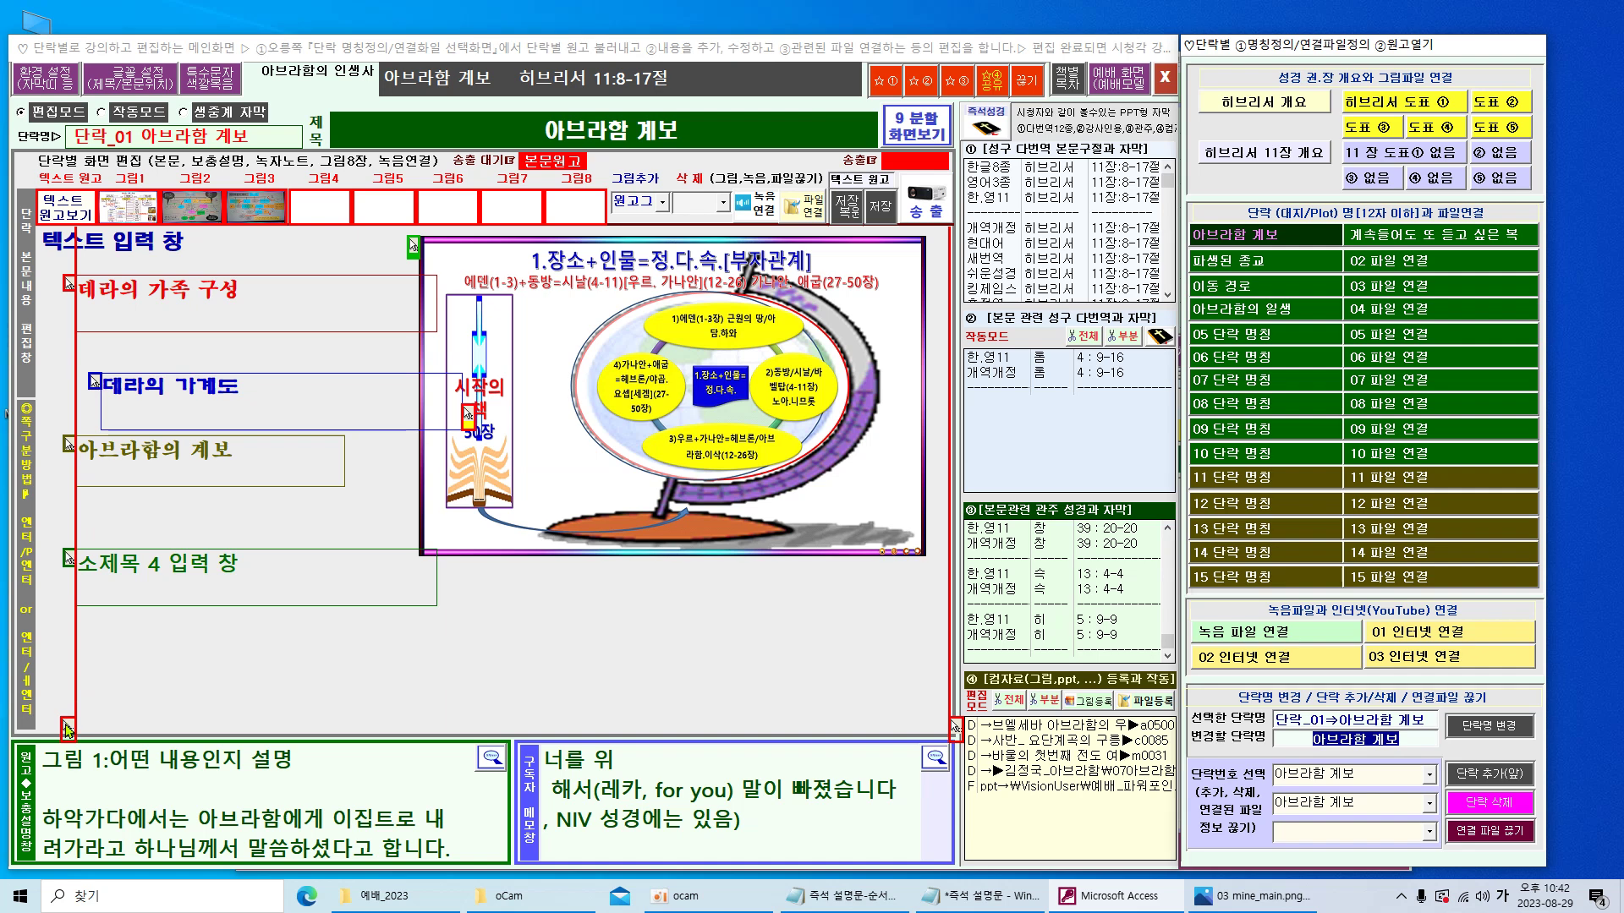
{"action": "left_click", "coordinate": [804, 497]}
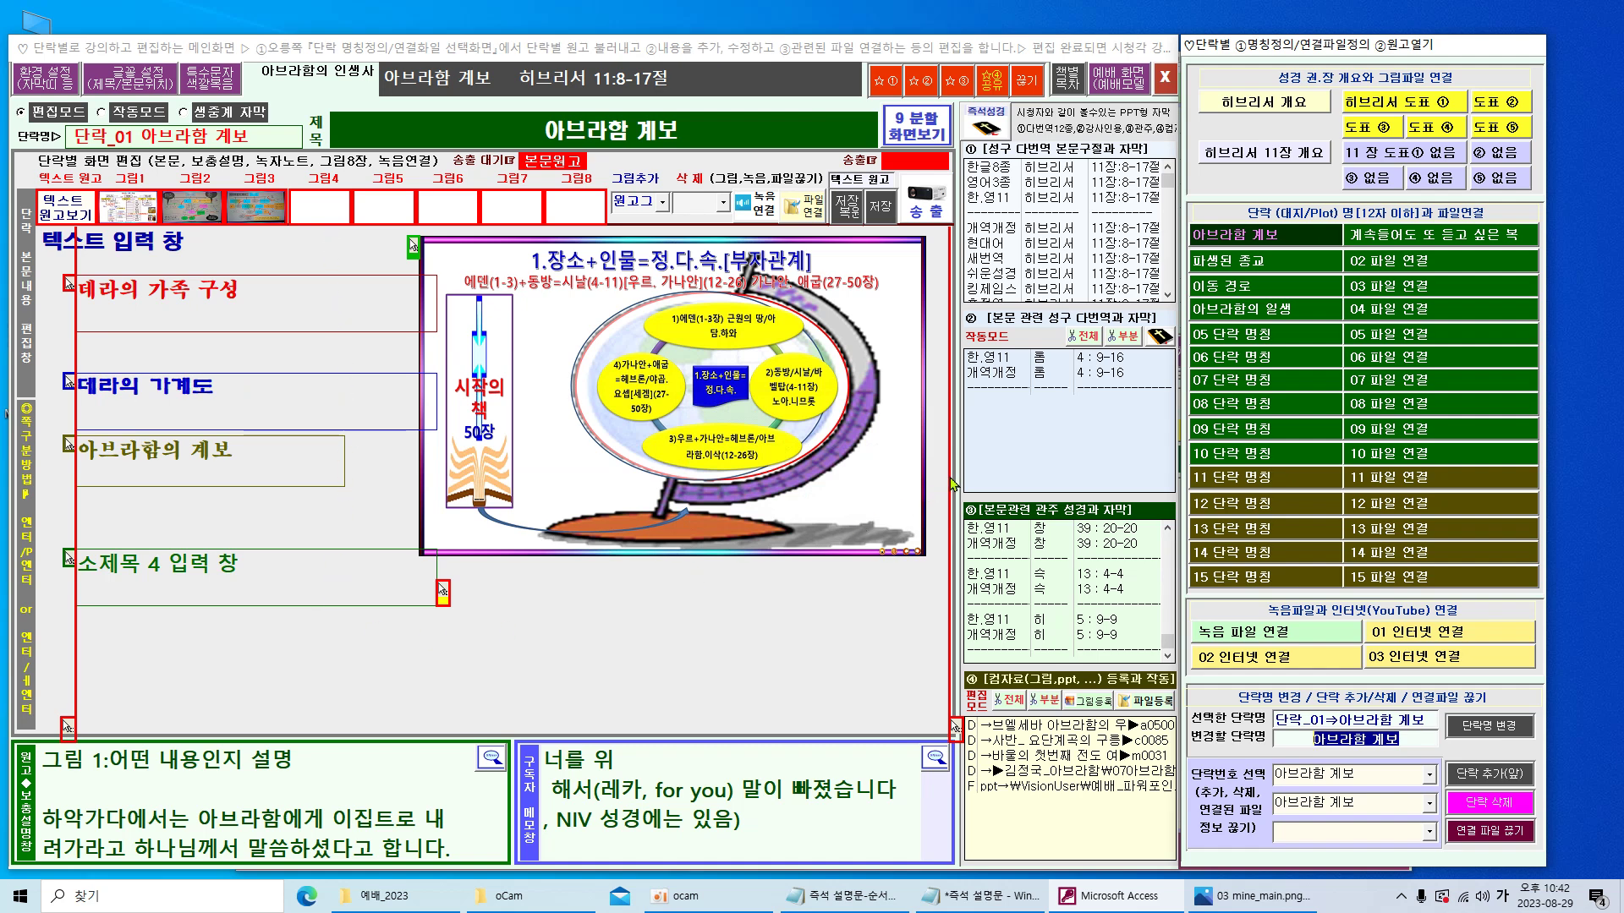
- Narrow all subheading boxes to end just before the picture, then return both guide lines toward the frame edges, declining the batch changes
{"action": "mouse_move", "coordinate": [955, 730]}
{"action": "left_mouse_down"}
{"action": "mouse_move", "coordinate": [570, 682]}
{"action": "mouse_move", "coordinate": [385, 726]}
{"action": "left_mouse_up"}
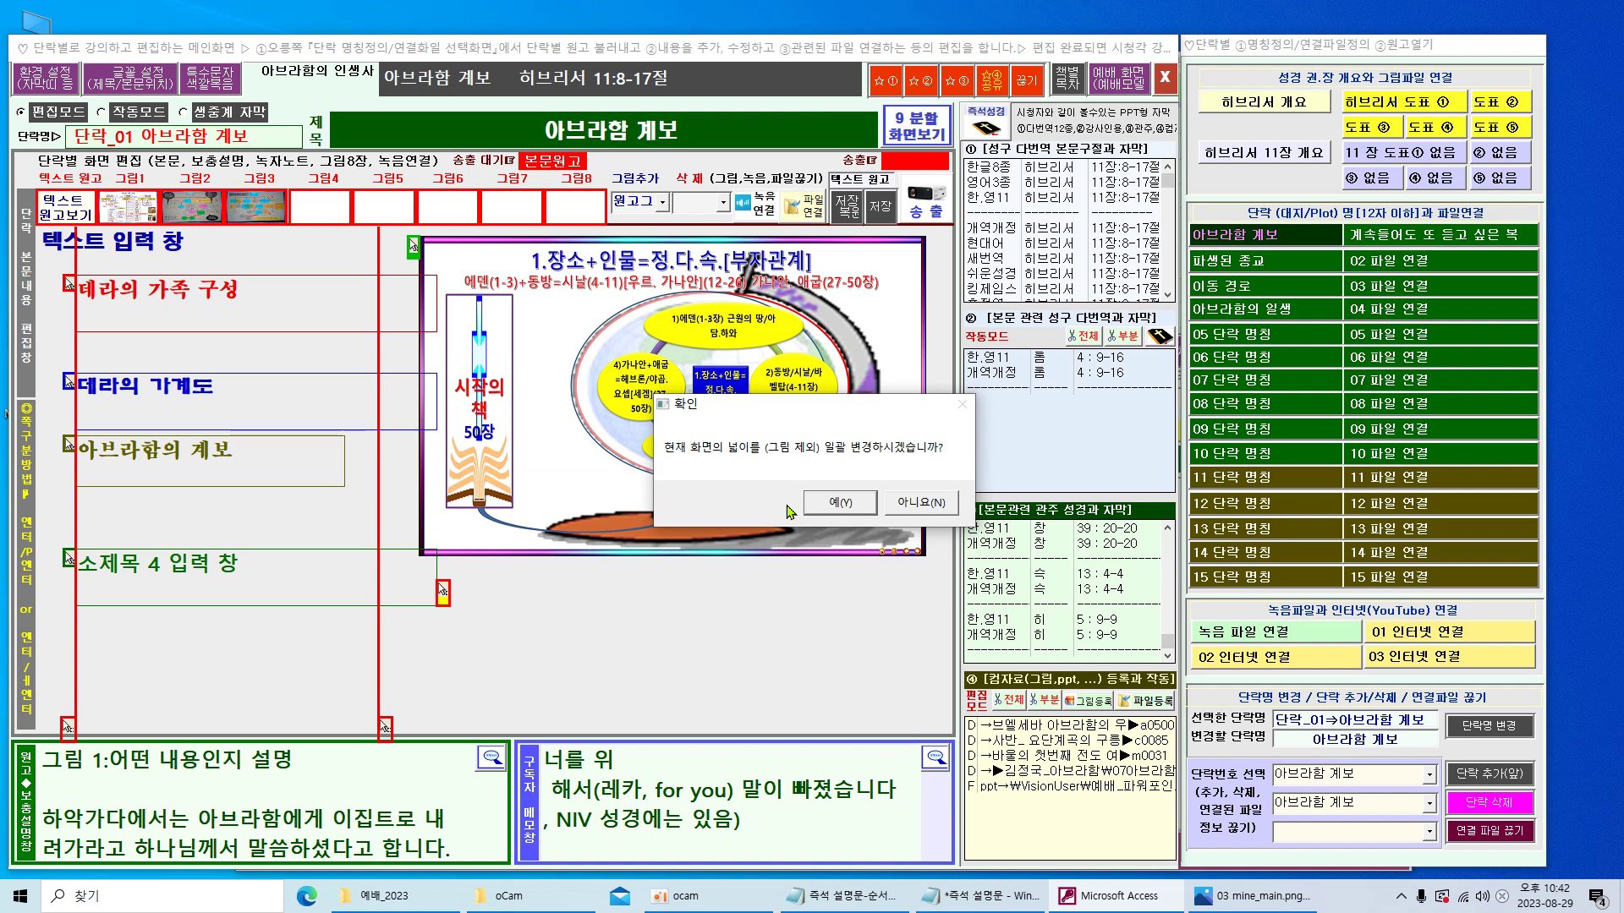
{"action": "left_click", "coordinate": [853, 510]}
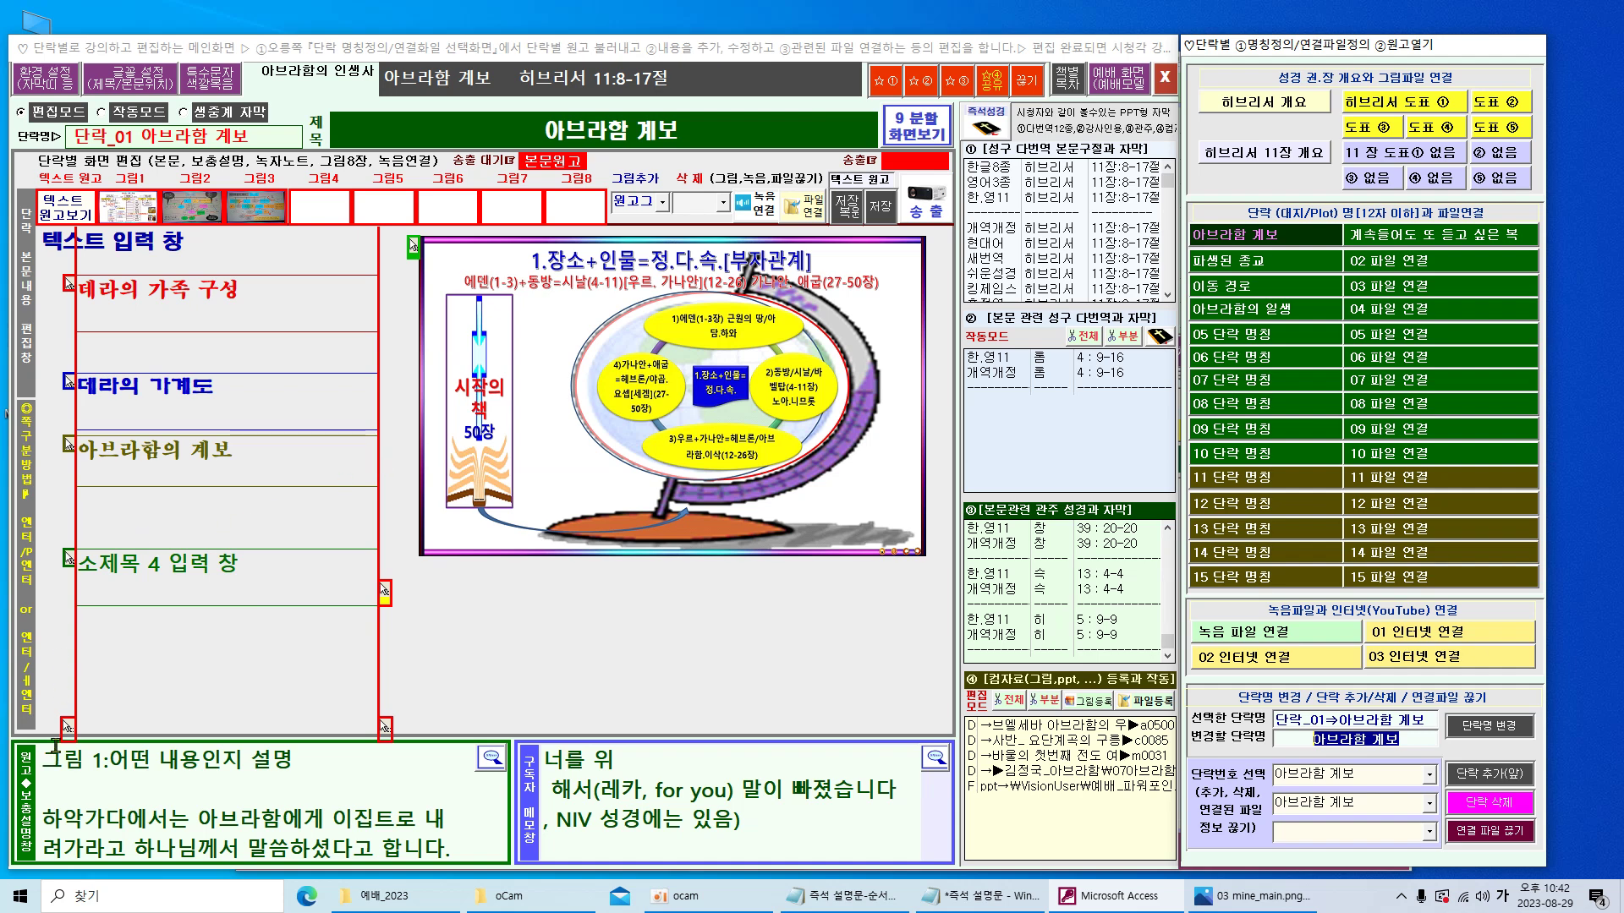
{"action": "left_click_drag", "start_coordinate": [67, 729], "coordinate": [25, 729]}
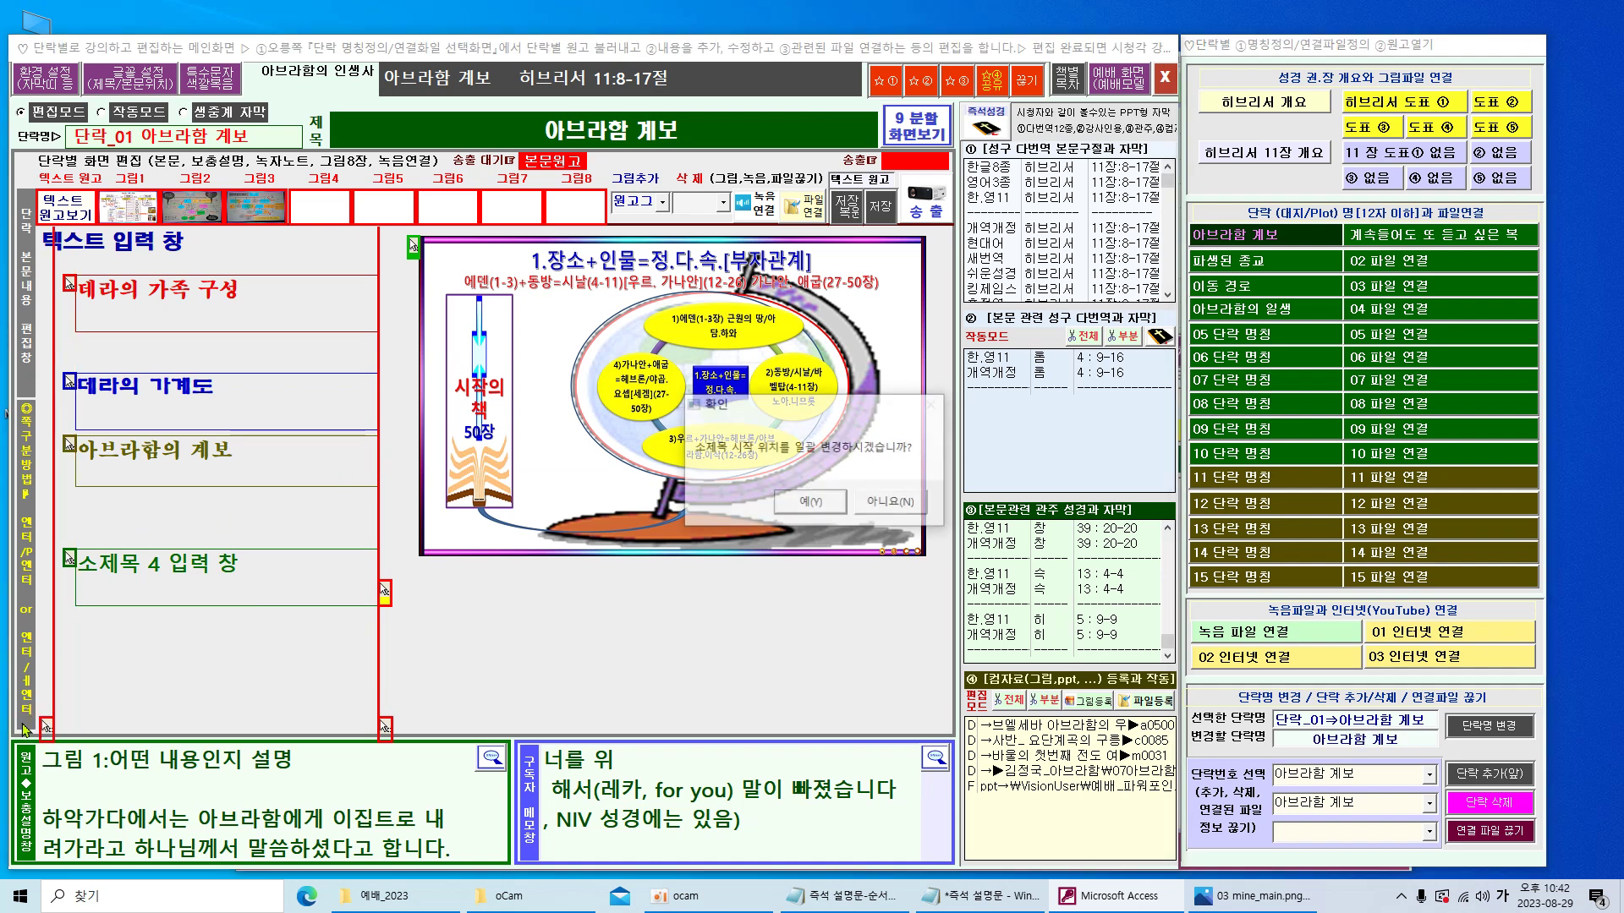
{"action": "left_click", "coordinate": [892, 504]}
{"action": "left_click_drag", "start_coordinate": [386, 739], "coordinate": [958, 730]}
{"action": "left_click", "coordinate": [917, 506]}
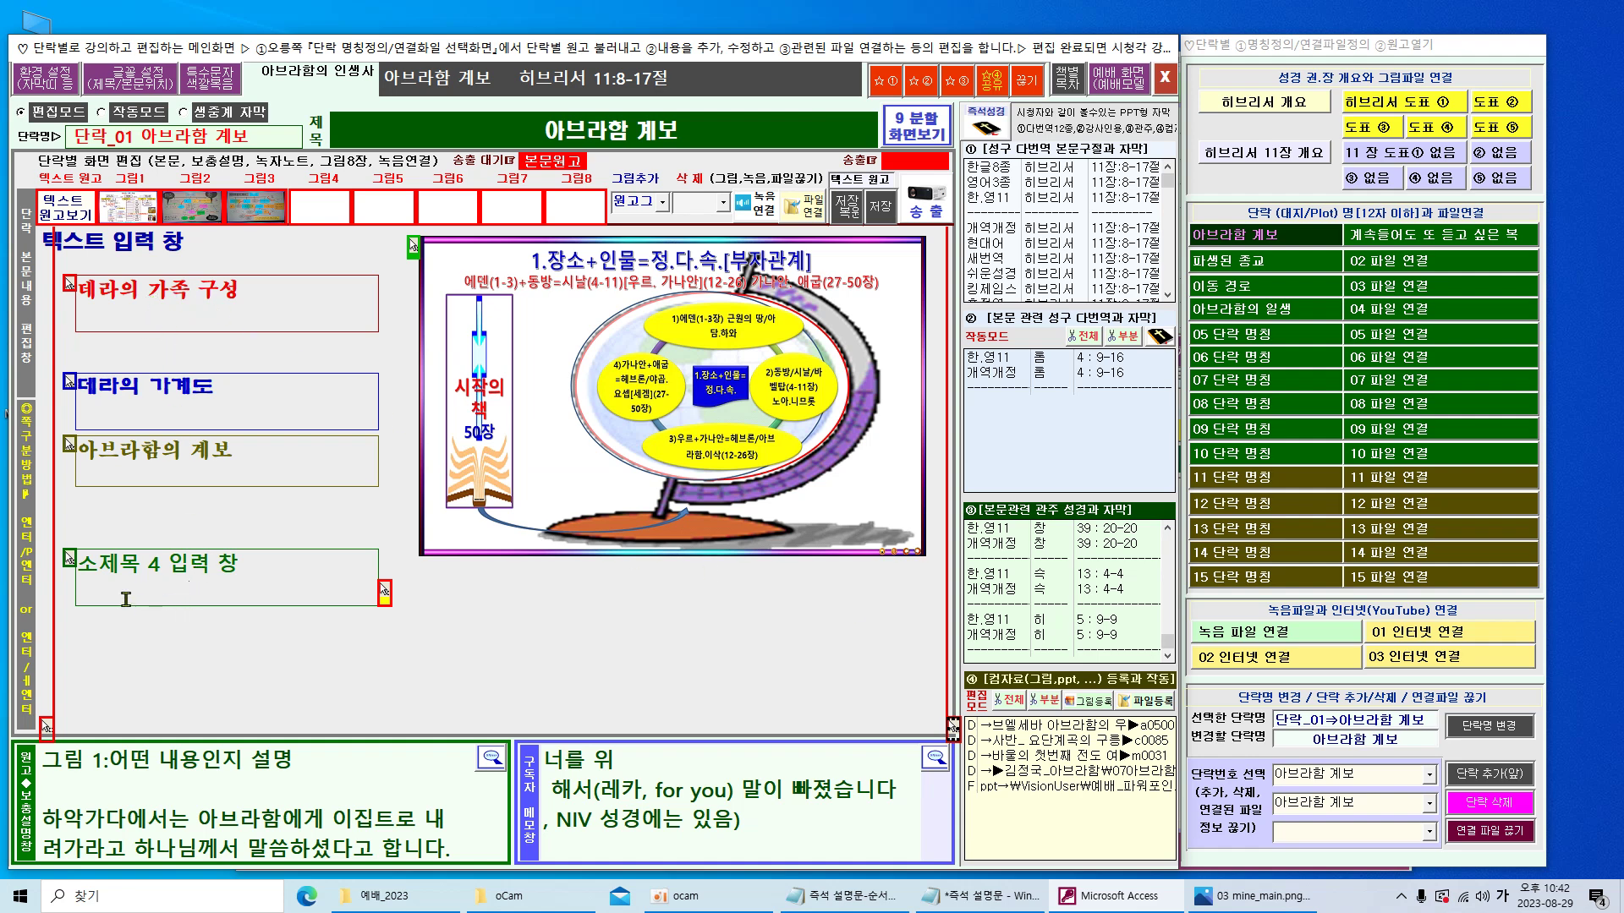
- In the font settings, set the first subheading, 데라의 가족 구성, to HY견고딕 at size 24
{"action": "left_click", "coordinate": [132, 309]}
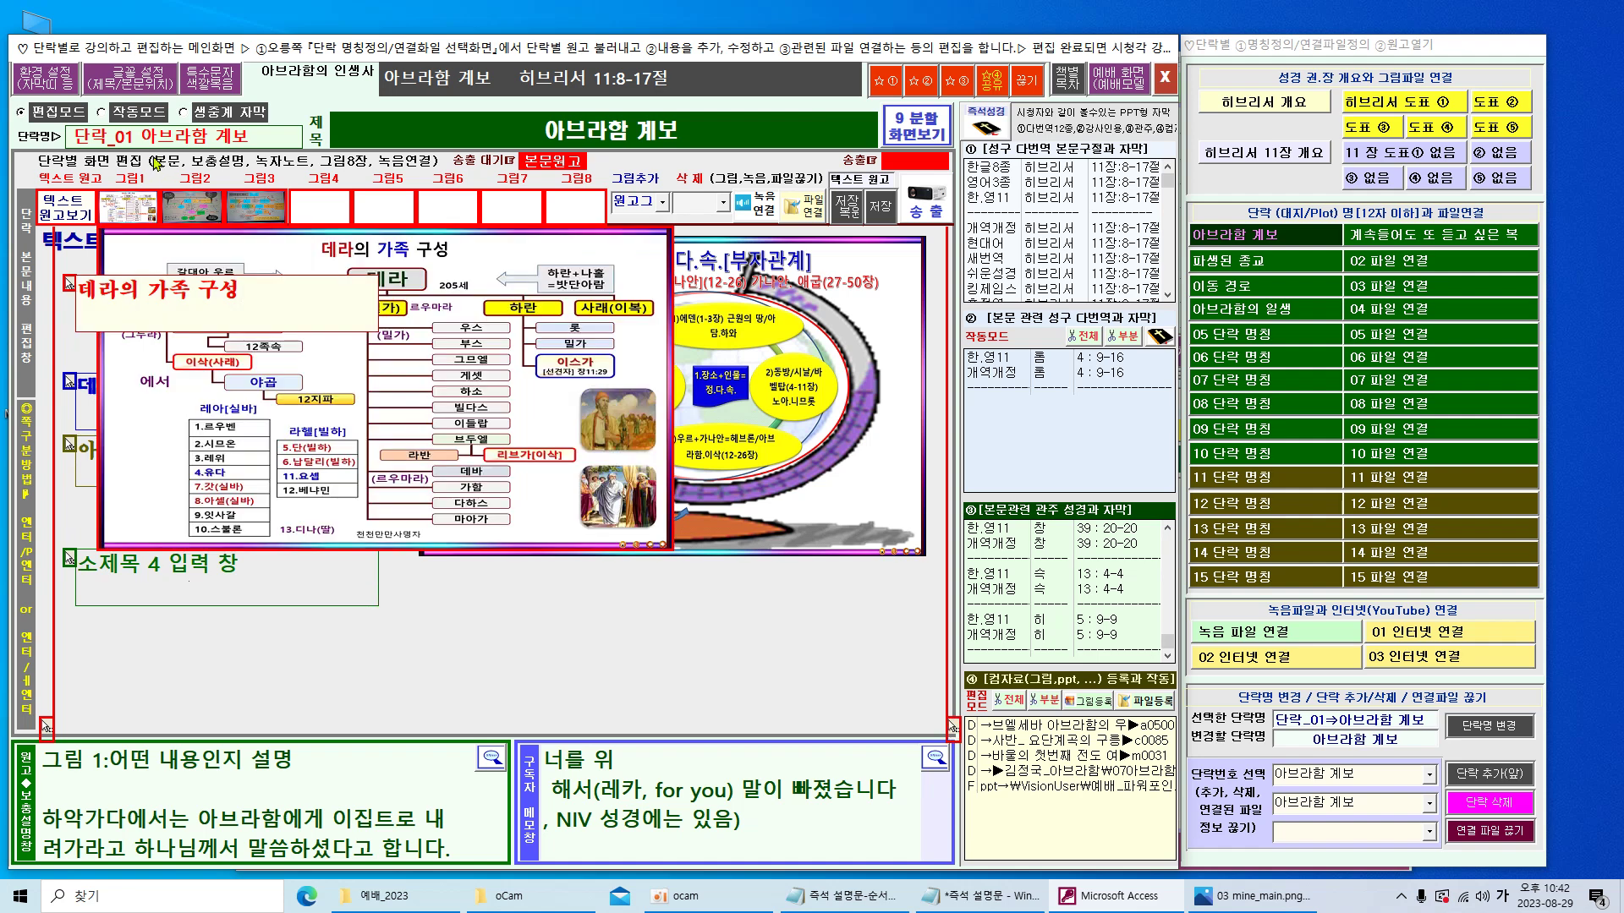
{"action": "left_click", "coordinate": [134, 80]}
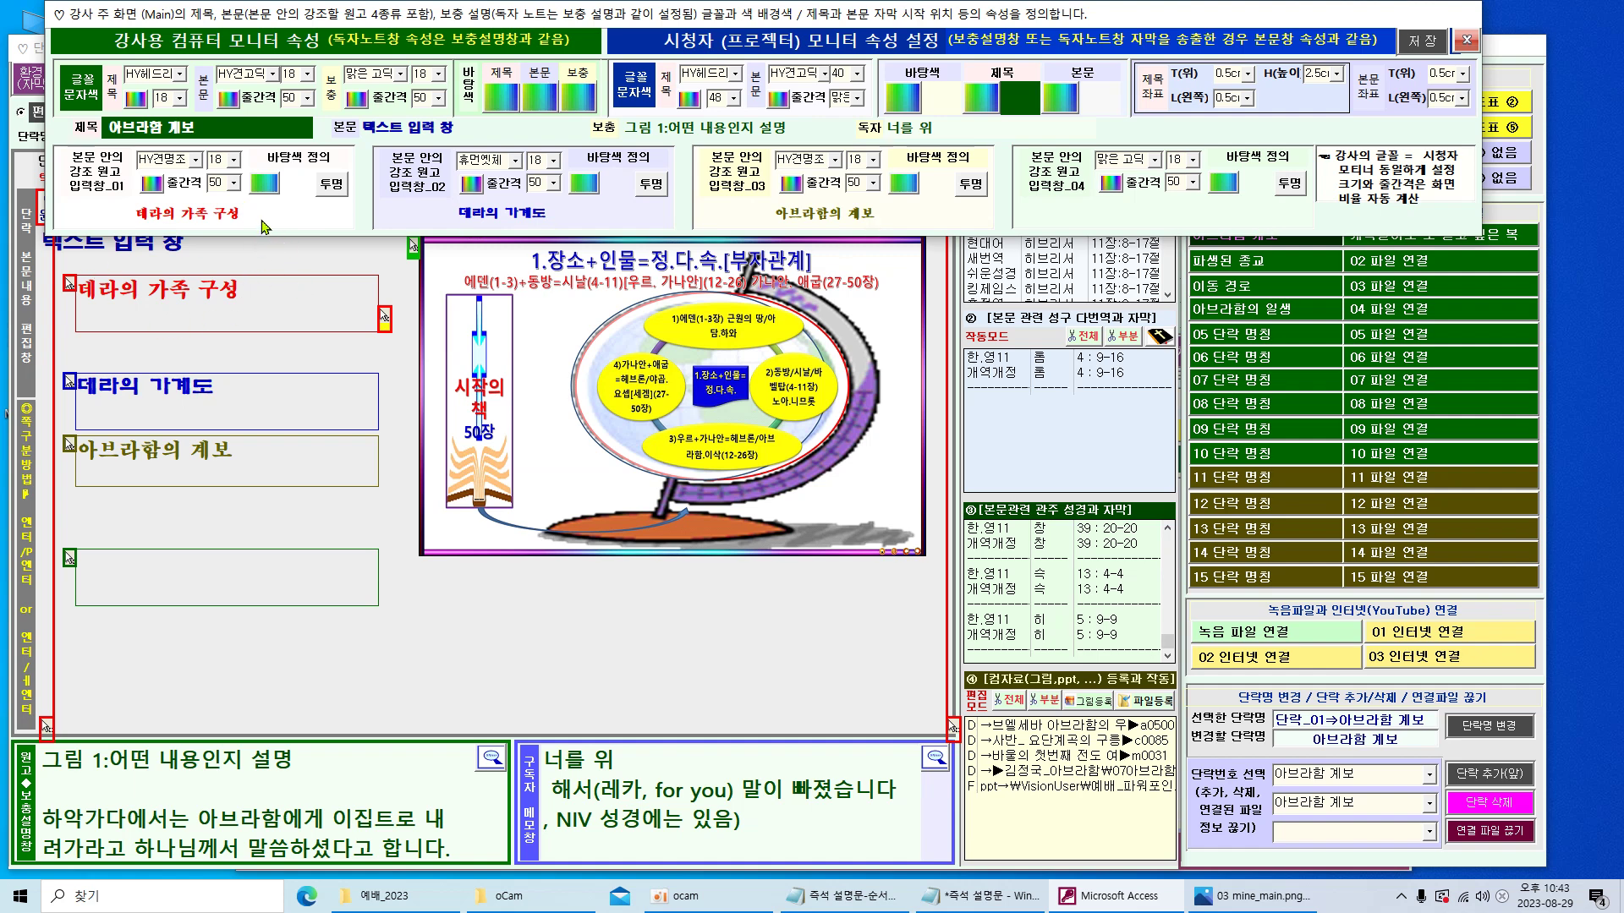
{"action": "left_click", "coordinate": [198, 162]}
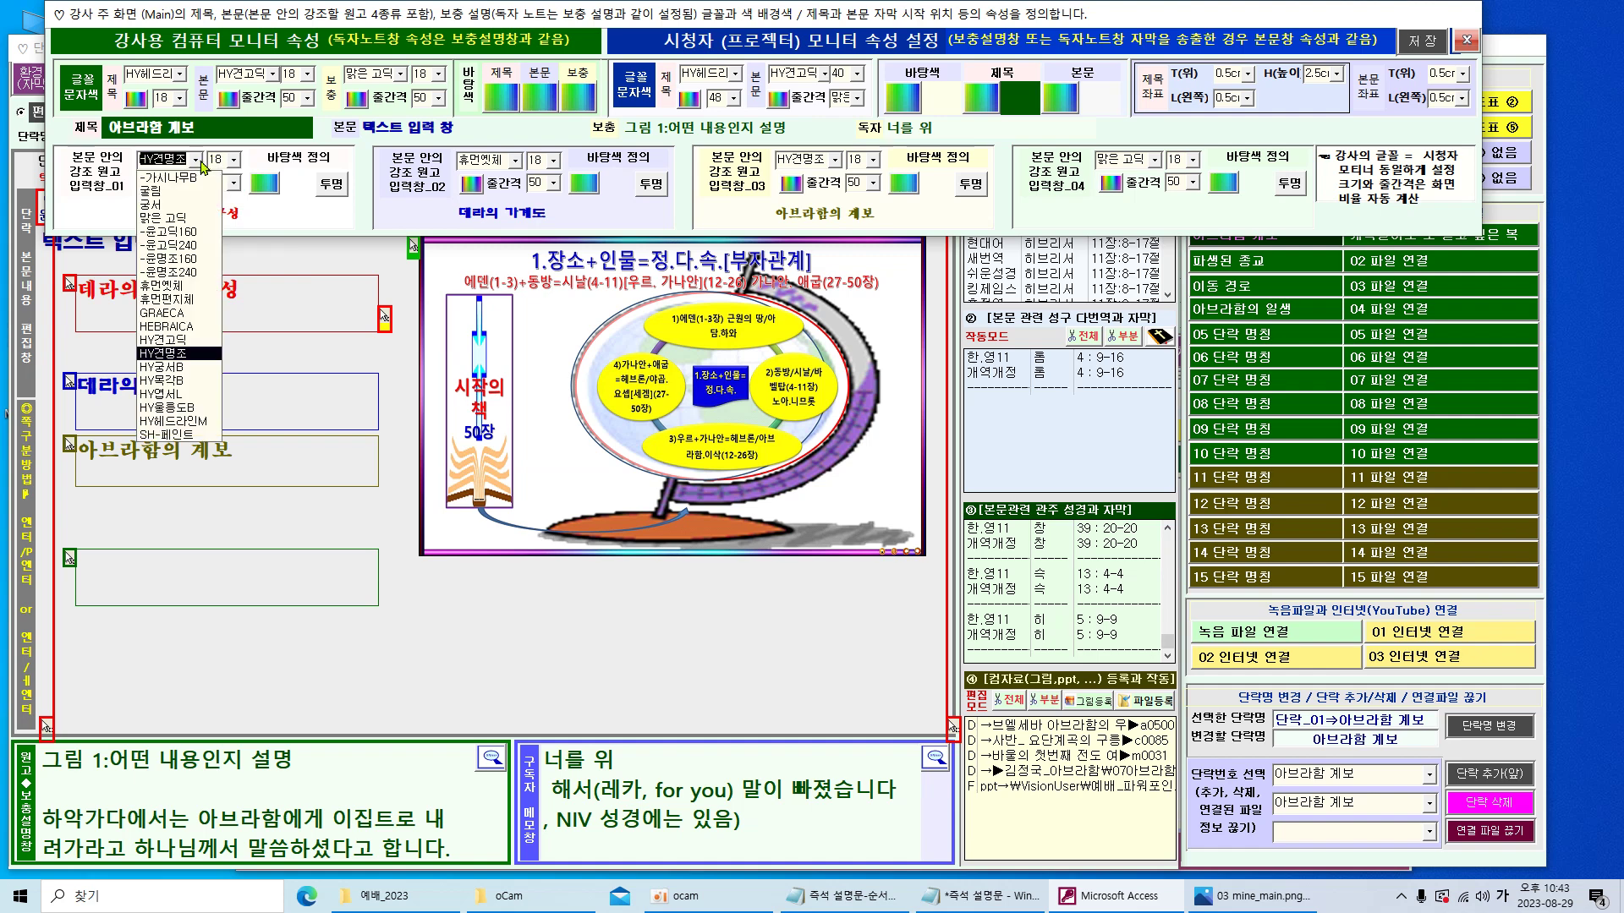
{"action": "left_click", "coordinate": [163, 339]}
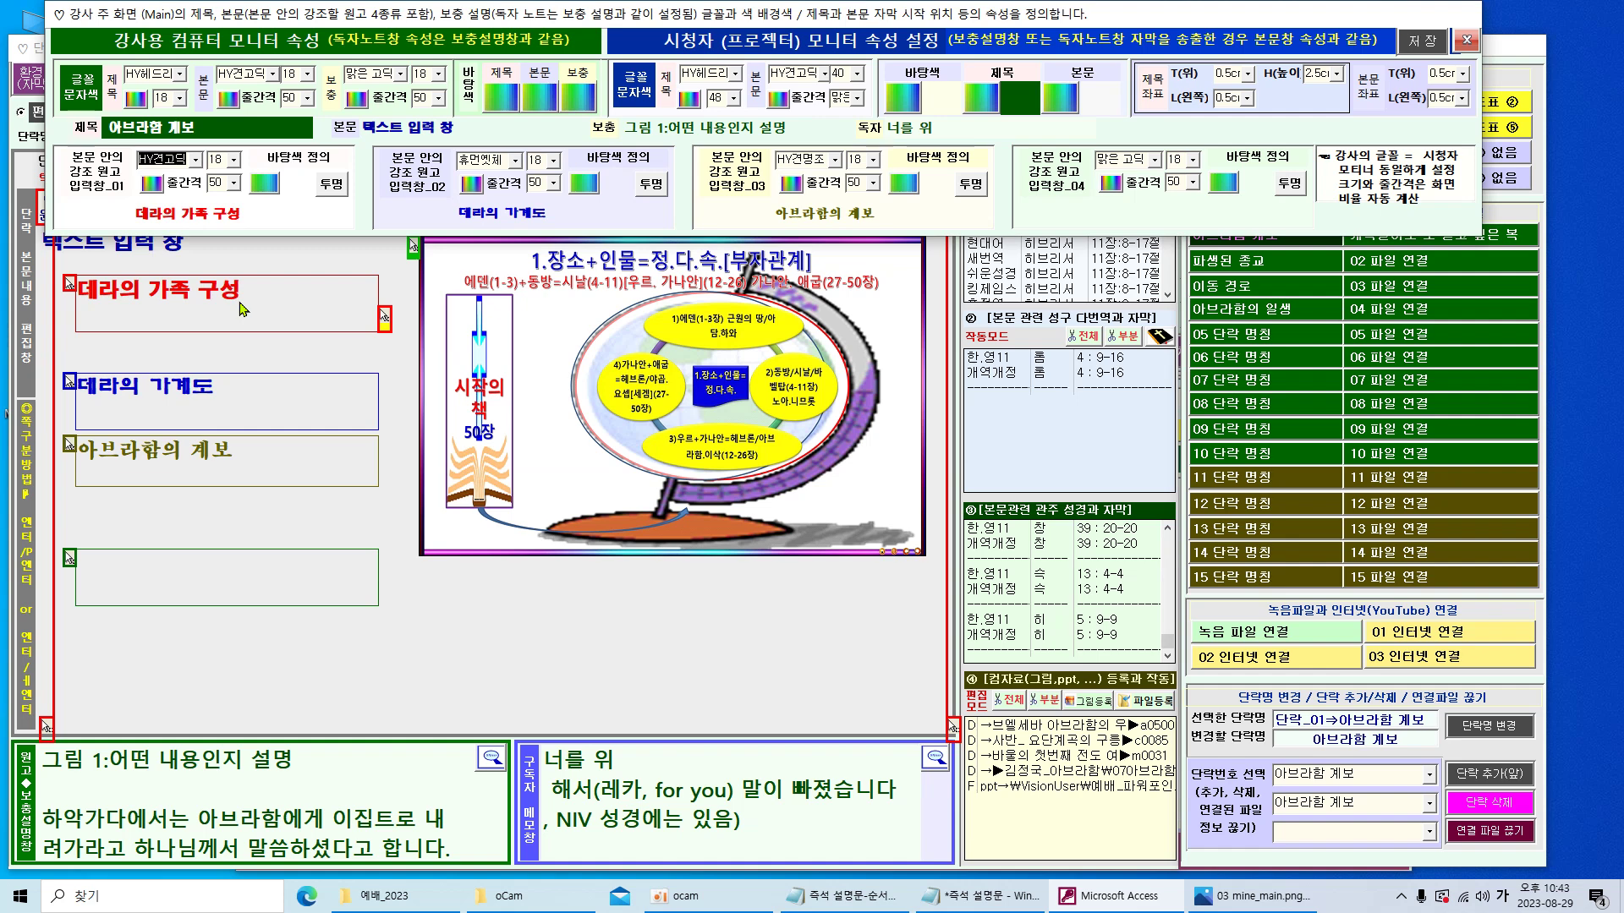
{"action": "left_click", "coordinate": [233, 160]}
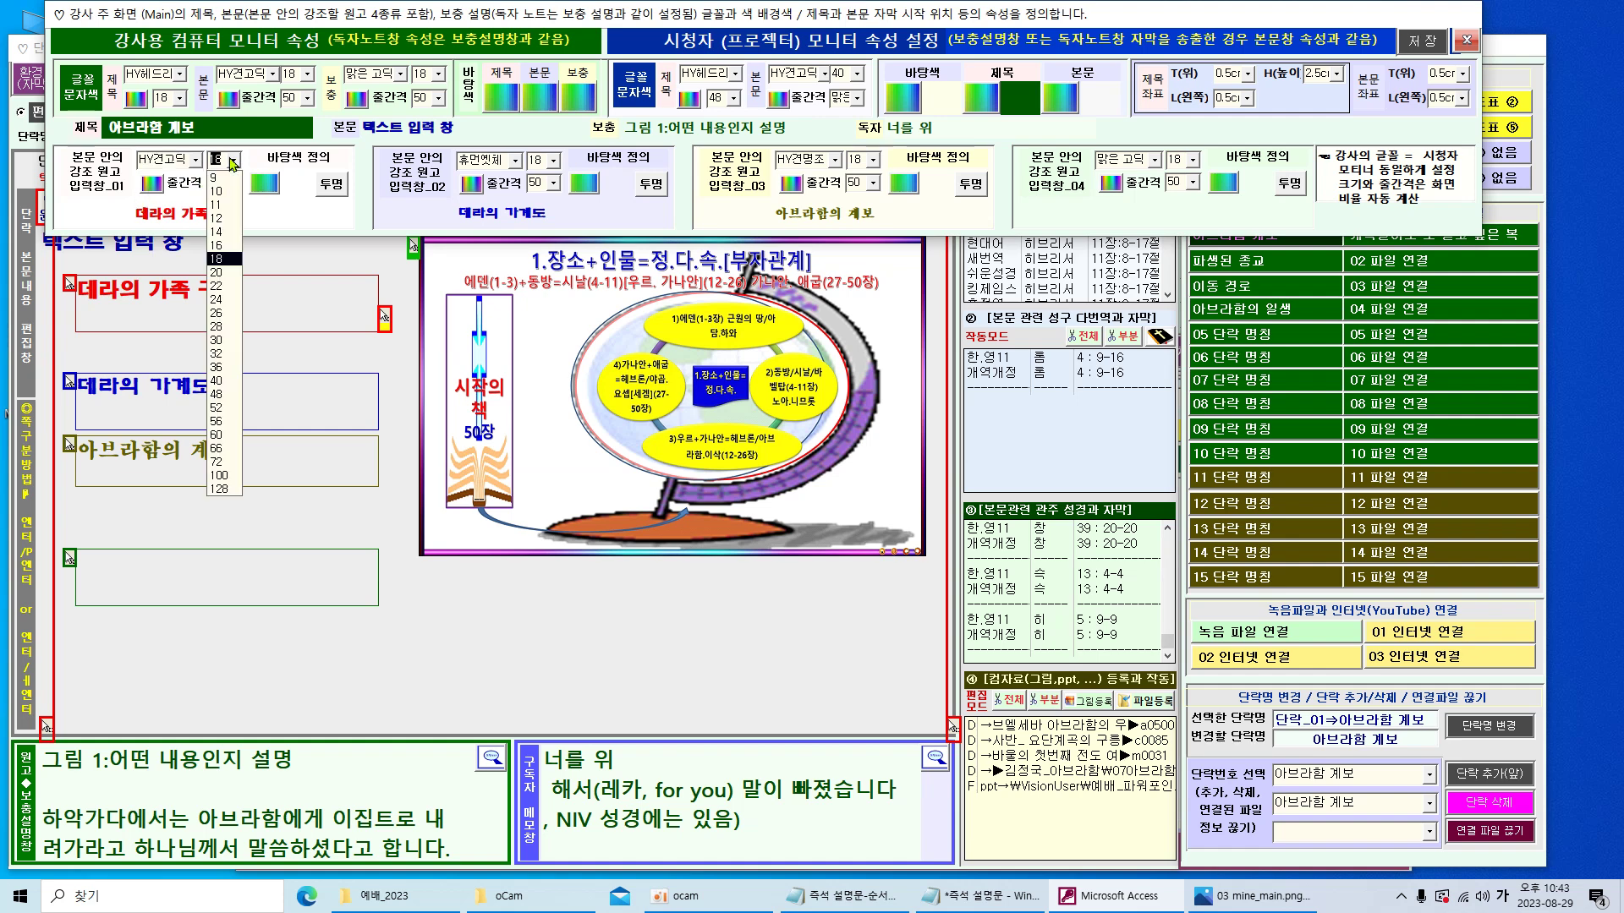
{"action": "left_click", "coordinate": [217, 299]}
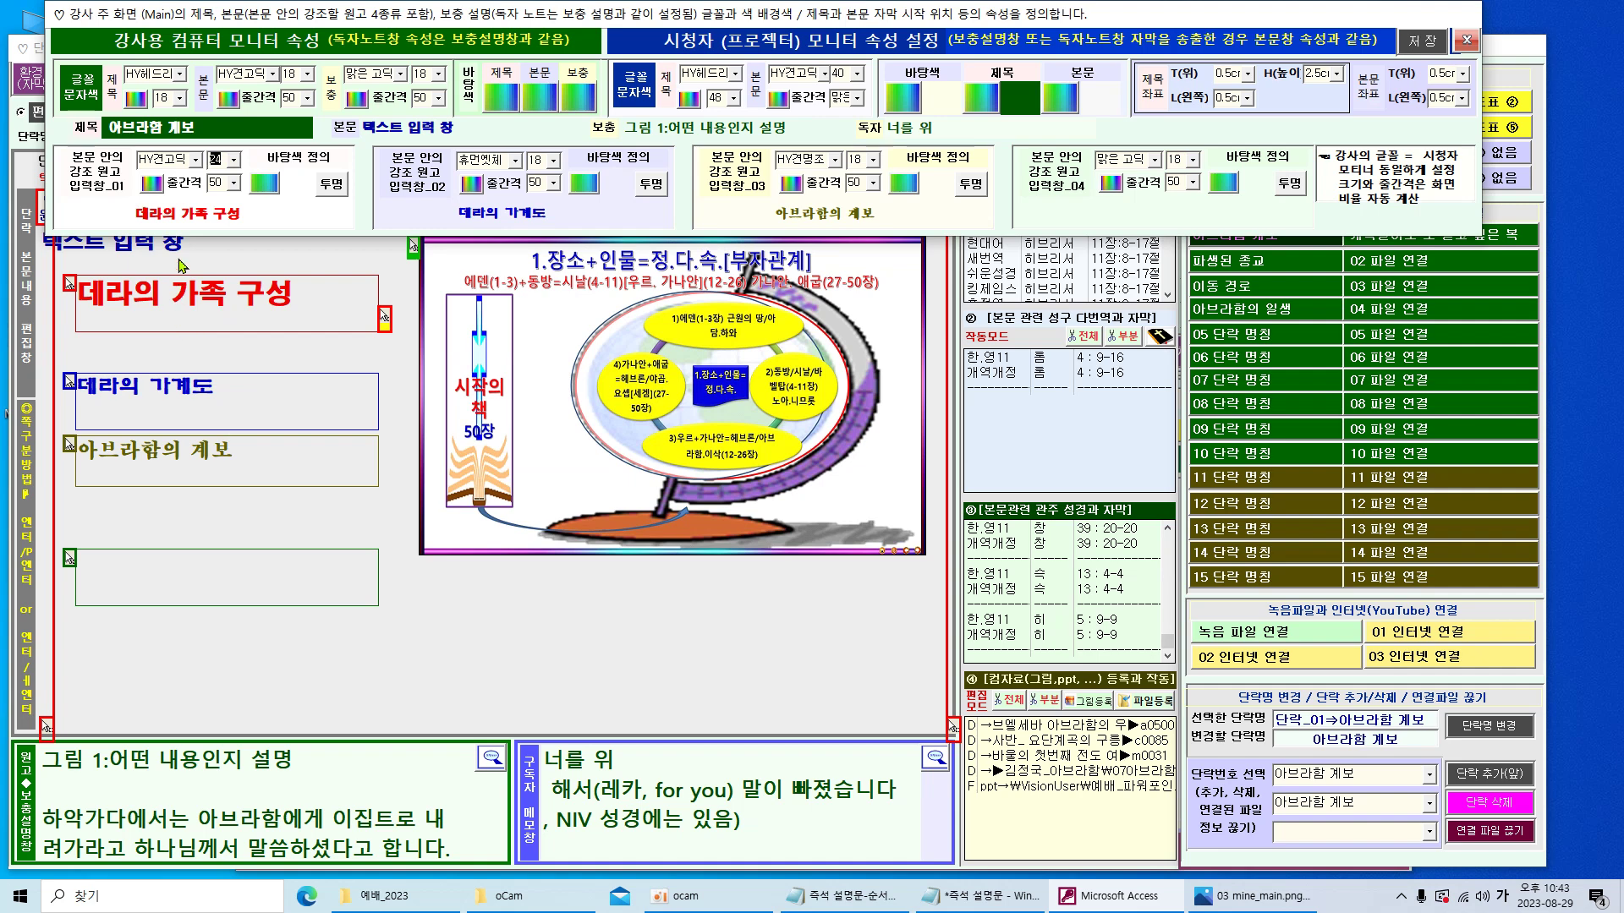
- Give the first subheading box a pale pink background of RGB 255, 242, 255, adding it to the custom colours
{"action": "left_click", "coordinate": [266, 186]}
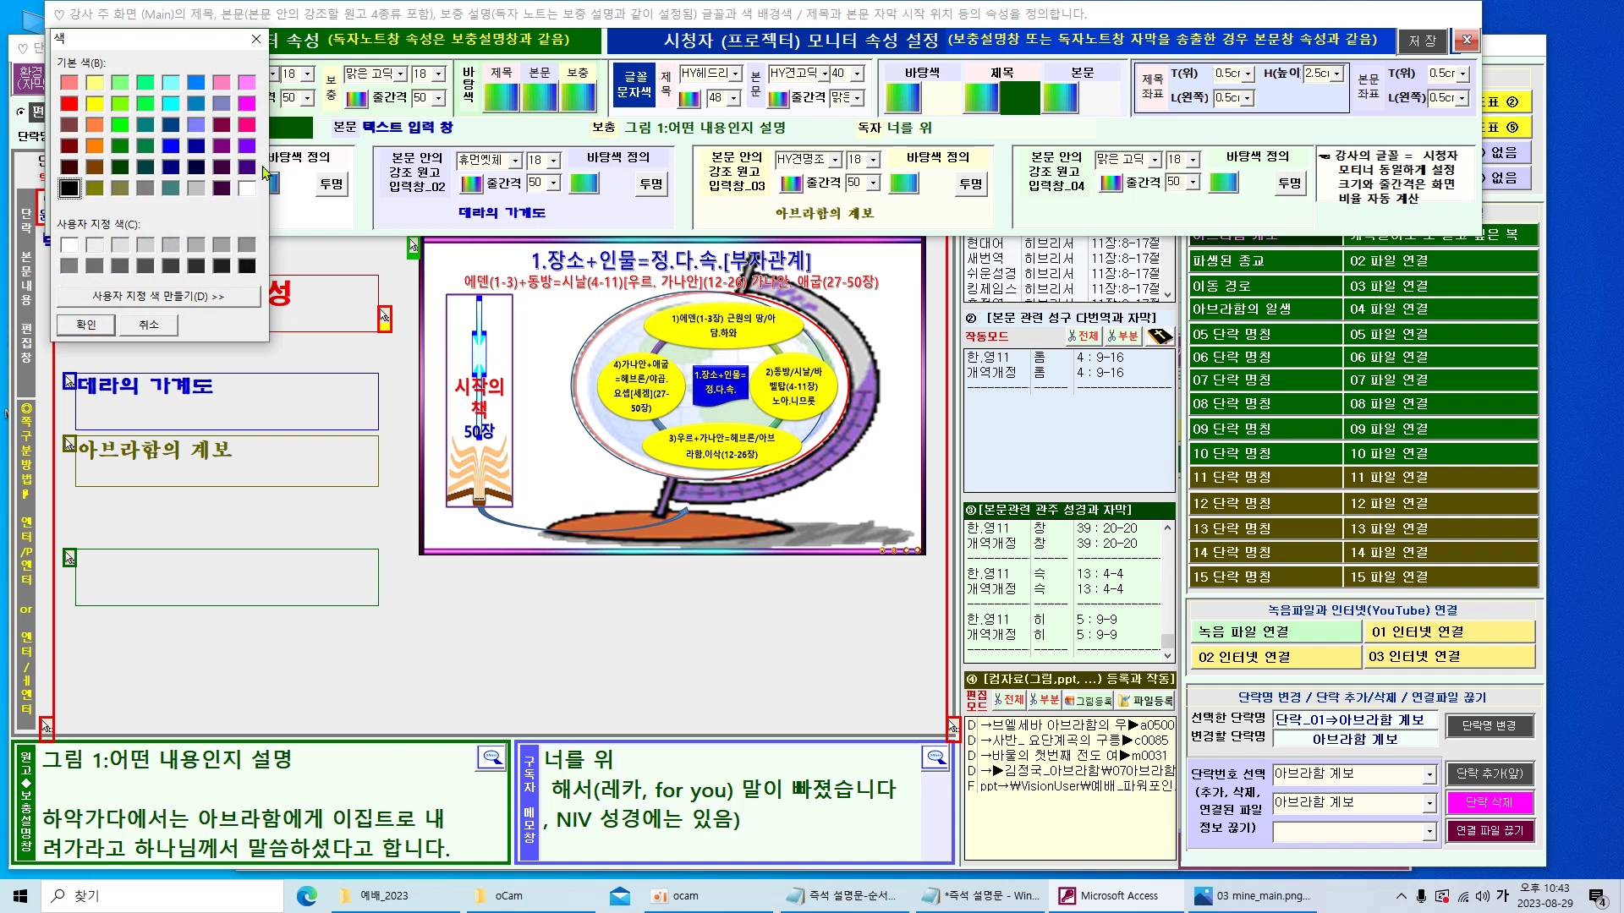
{"action": "left_click", "coordinate": [247, 82]}
{"action": "left_click", "coordinate": [152, 303]}
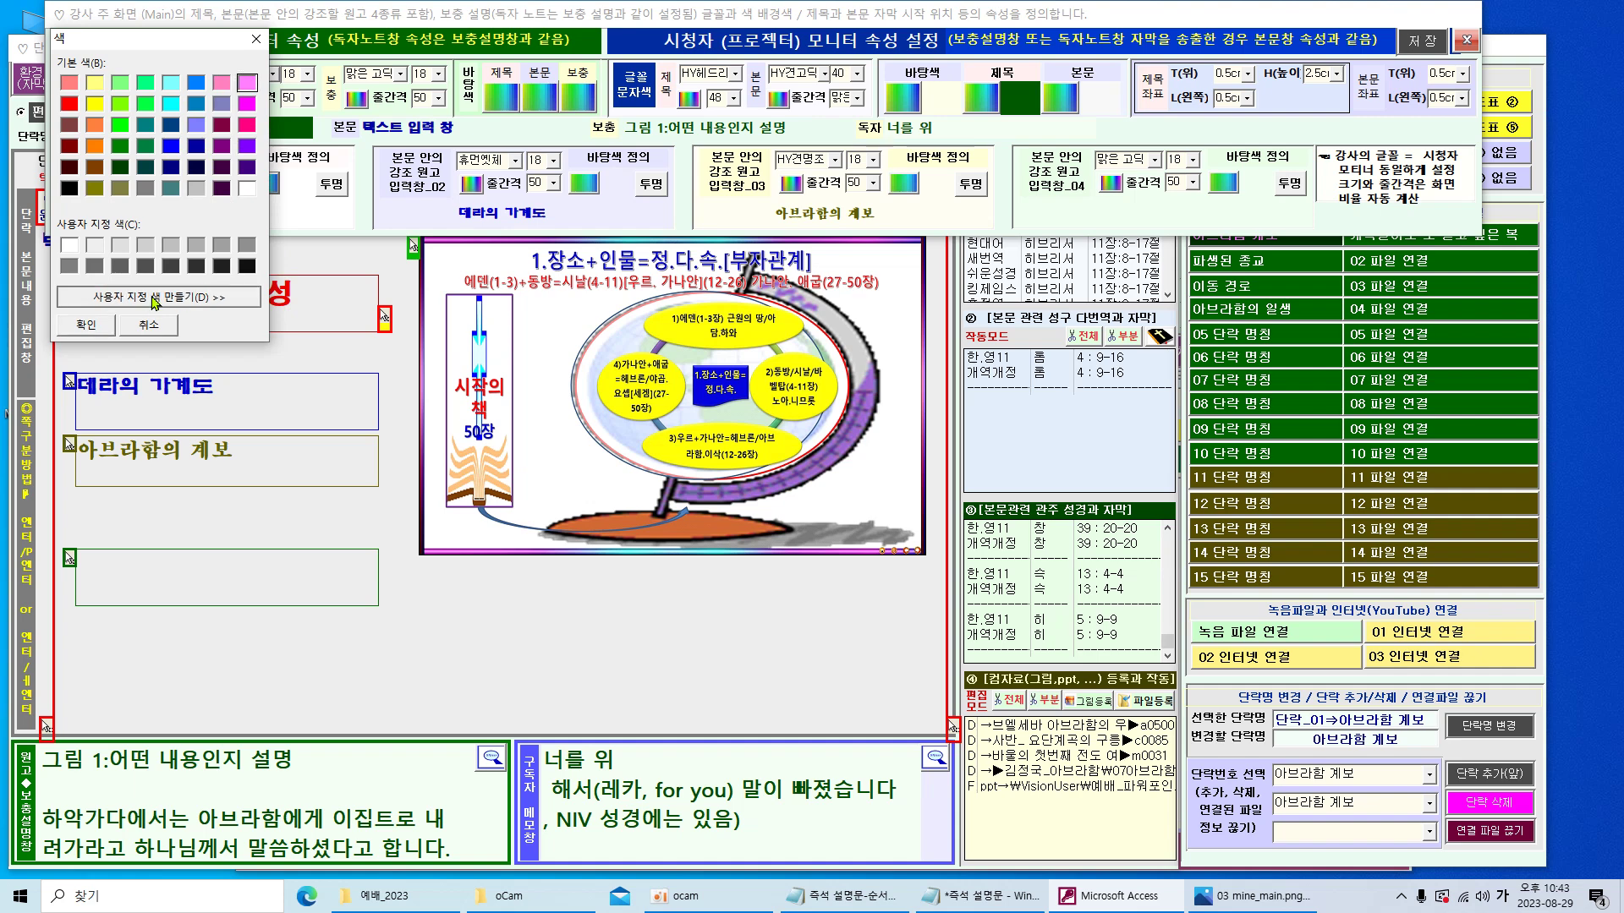
{"action": "left_click", "coordinate": [487, 63]}
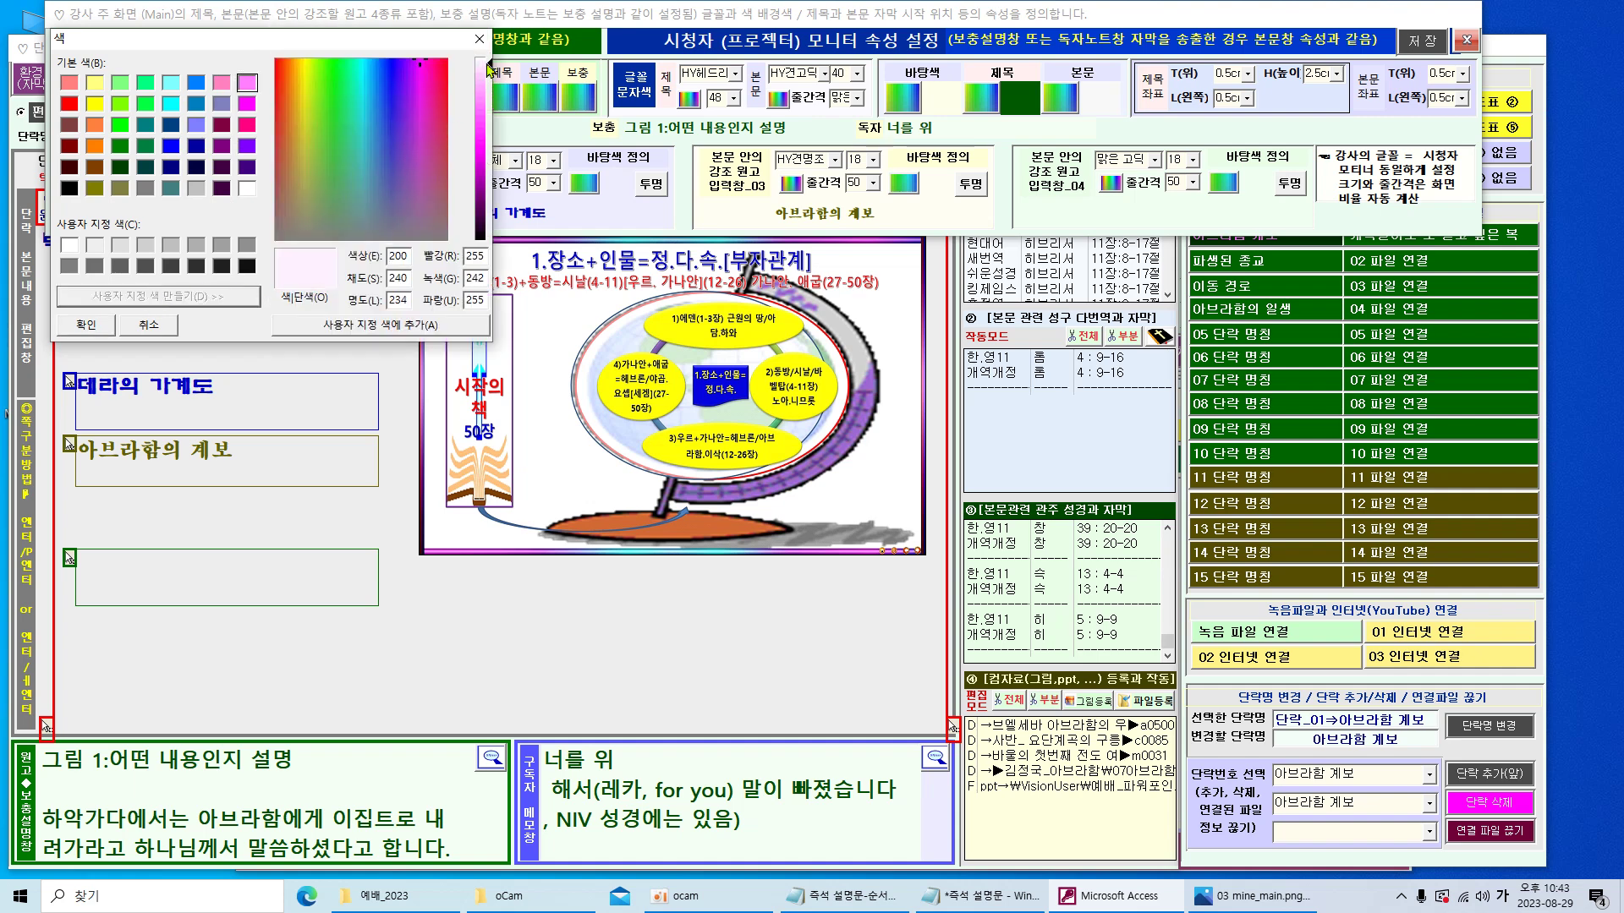
{"action": "left_click", "coordinate": [376, 330]}
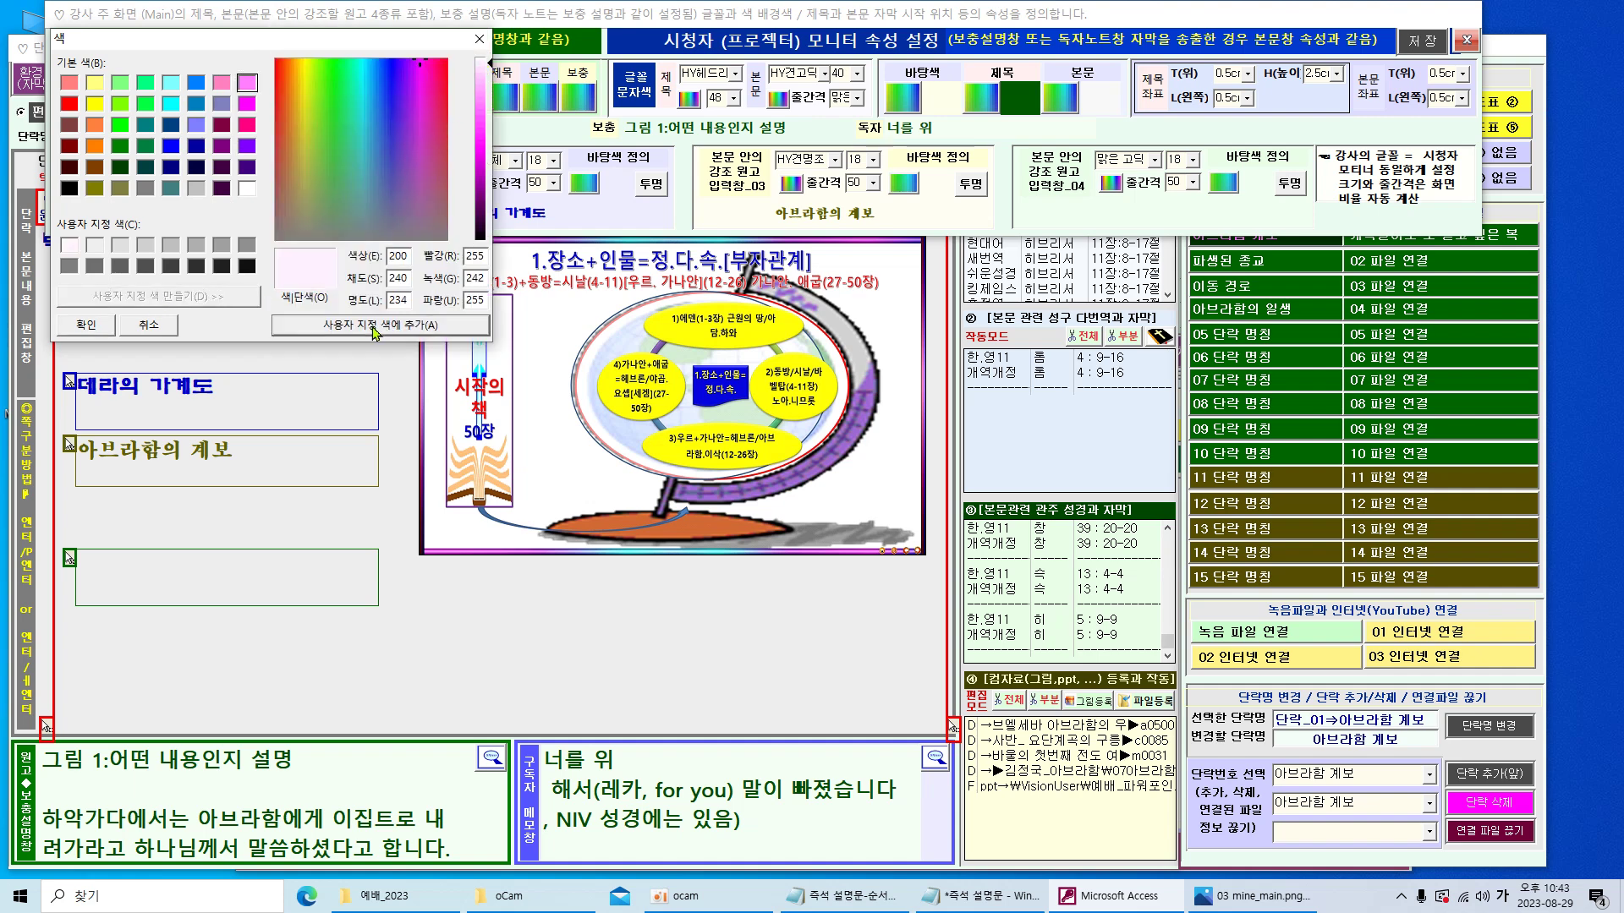
{"action": "left_click", "coordinate": [105, 325]}
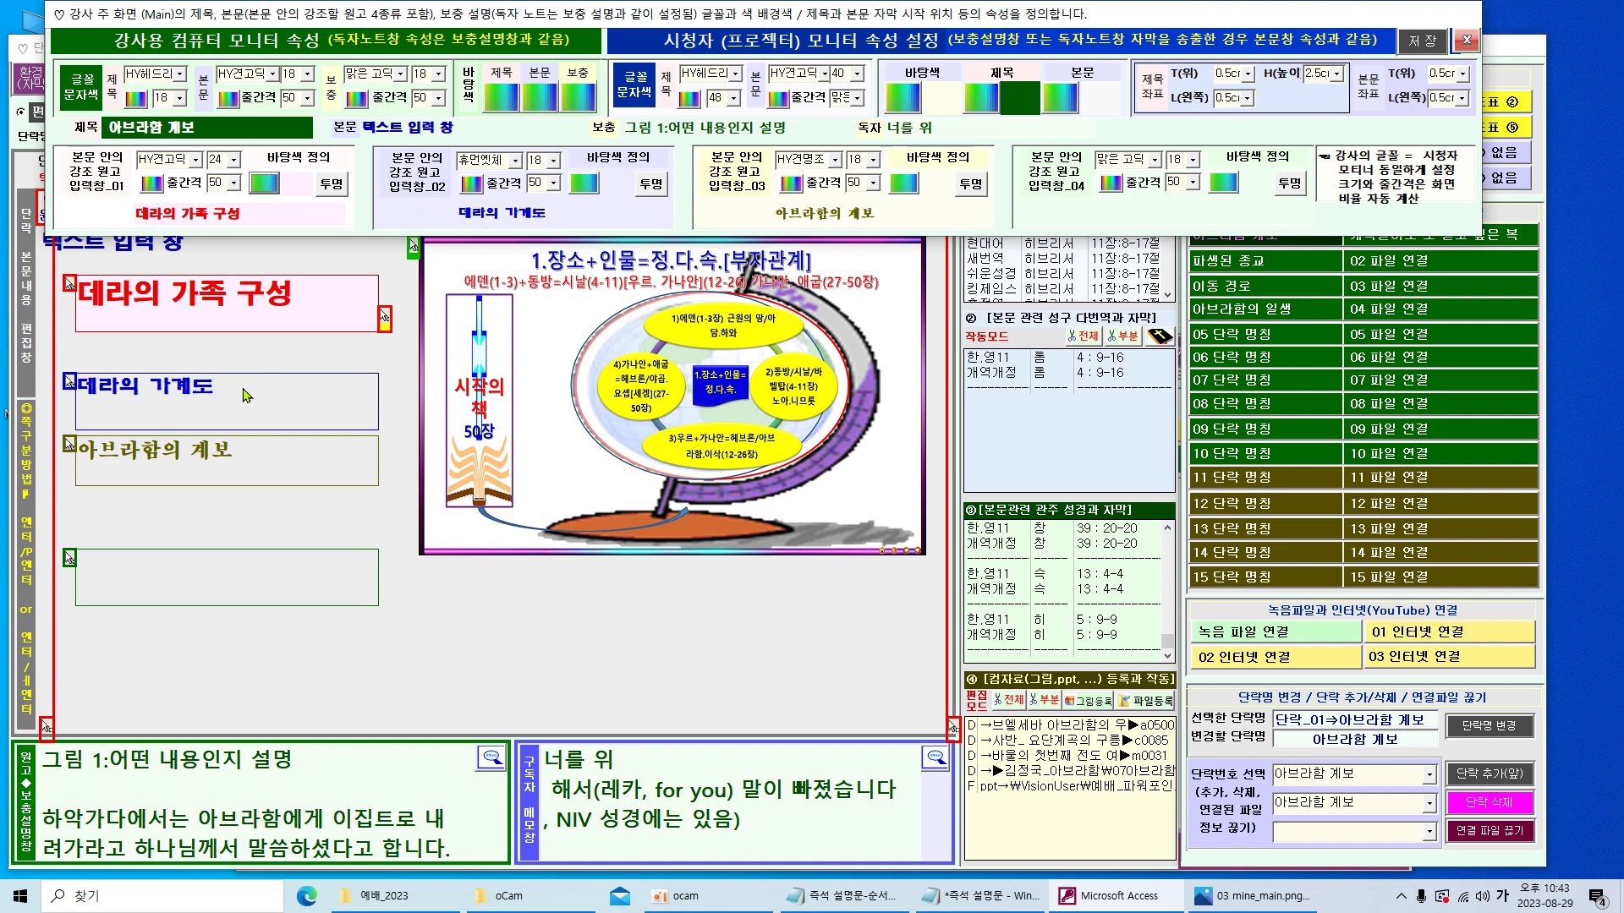
- Set the 데라의 가계도 text to black and its box background to light grey RGB 249, 249, 249, then close the font settings
{"action": "left_click", "coordinate": [471, 186]}
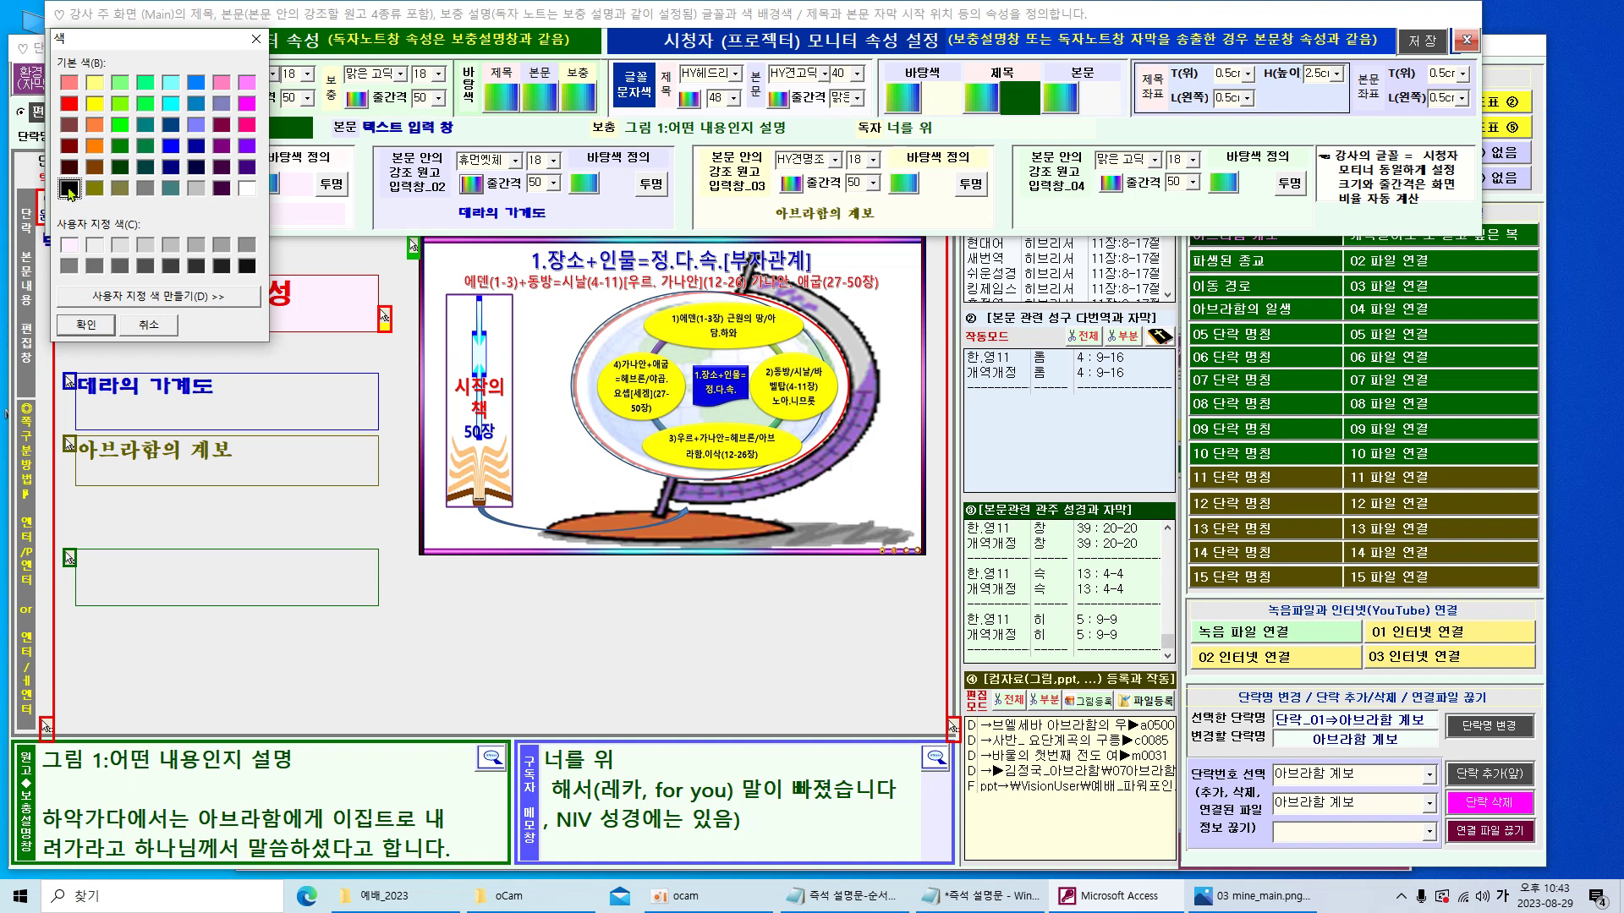
{"action": "left_click", "coordinate": [86, 324]}
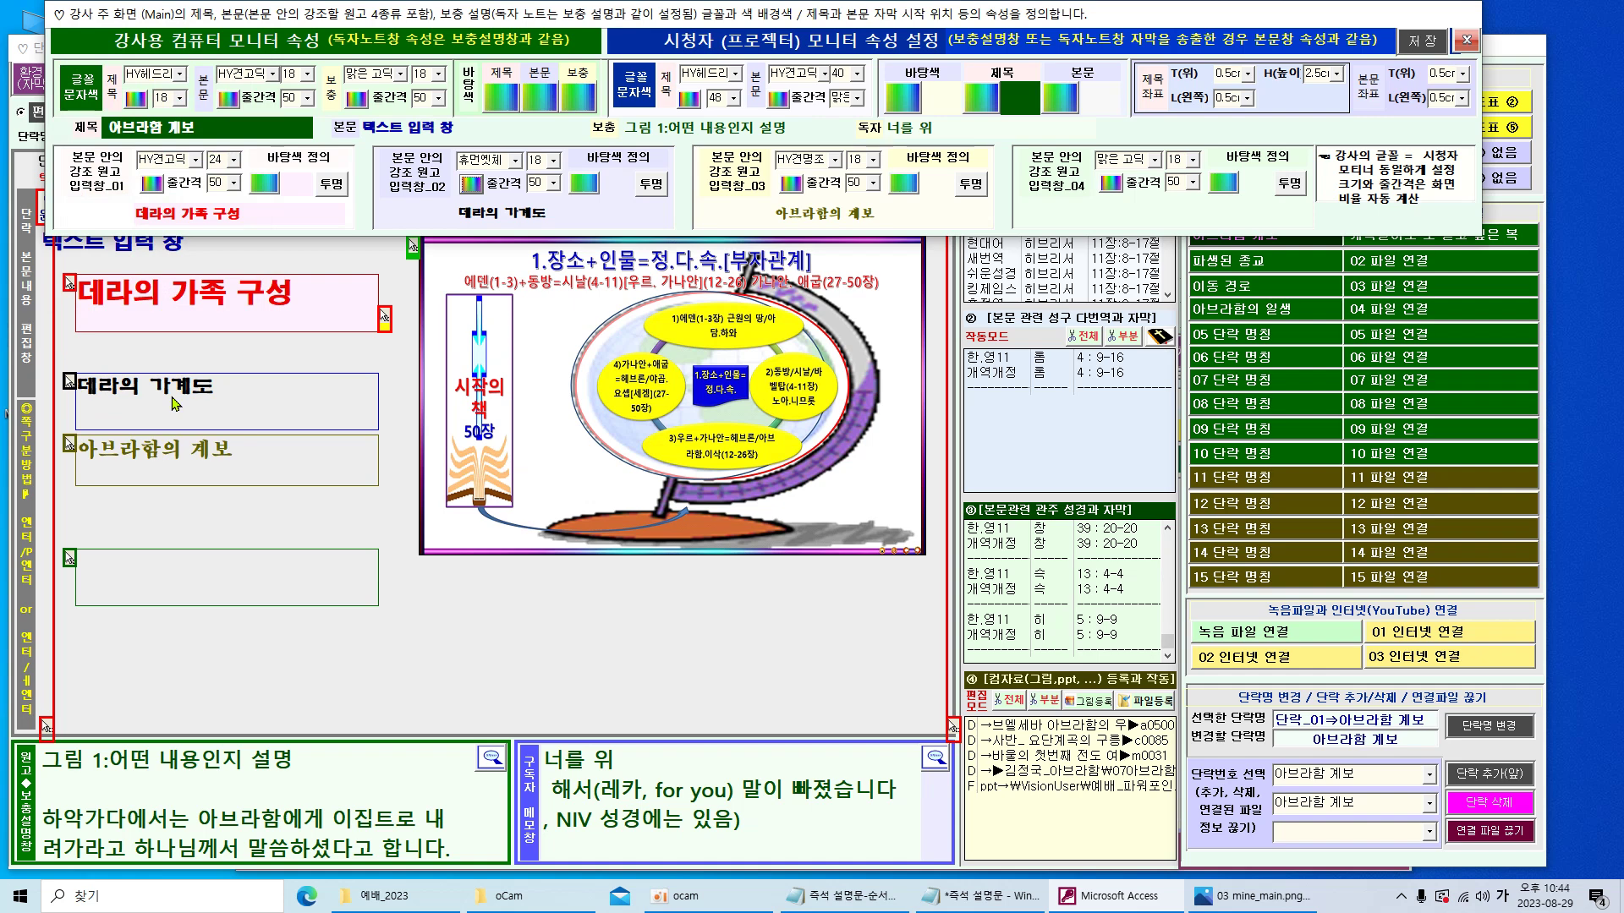
{"action": "left_click", "coordinate": [587, 186]}
{"action": "left_click", "coordinate": [196, 187]}
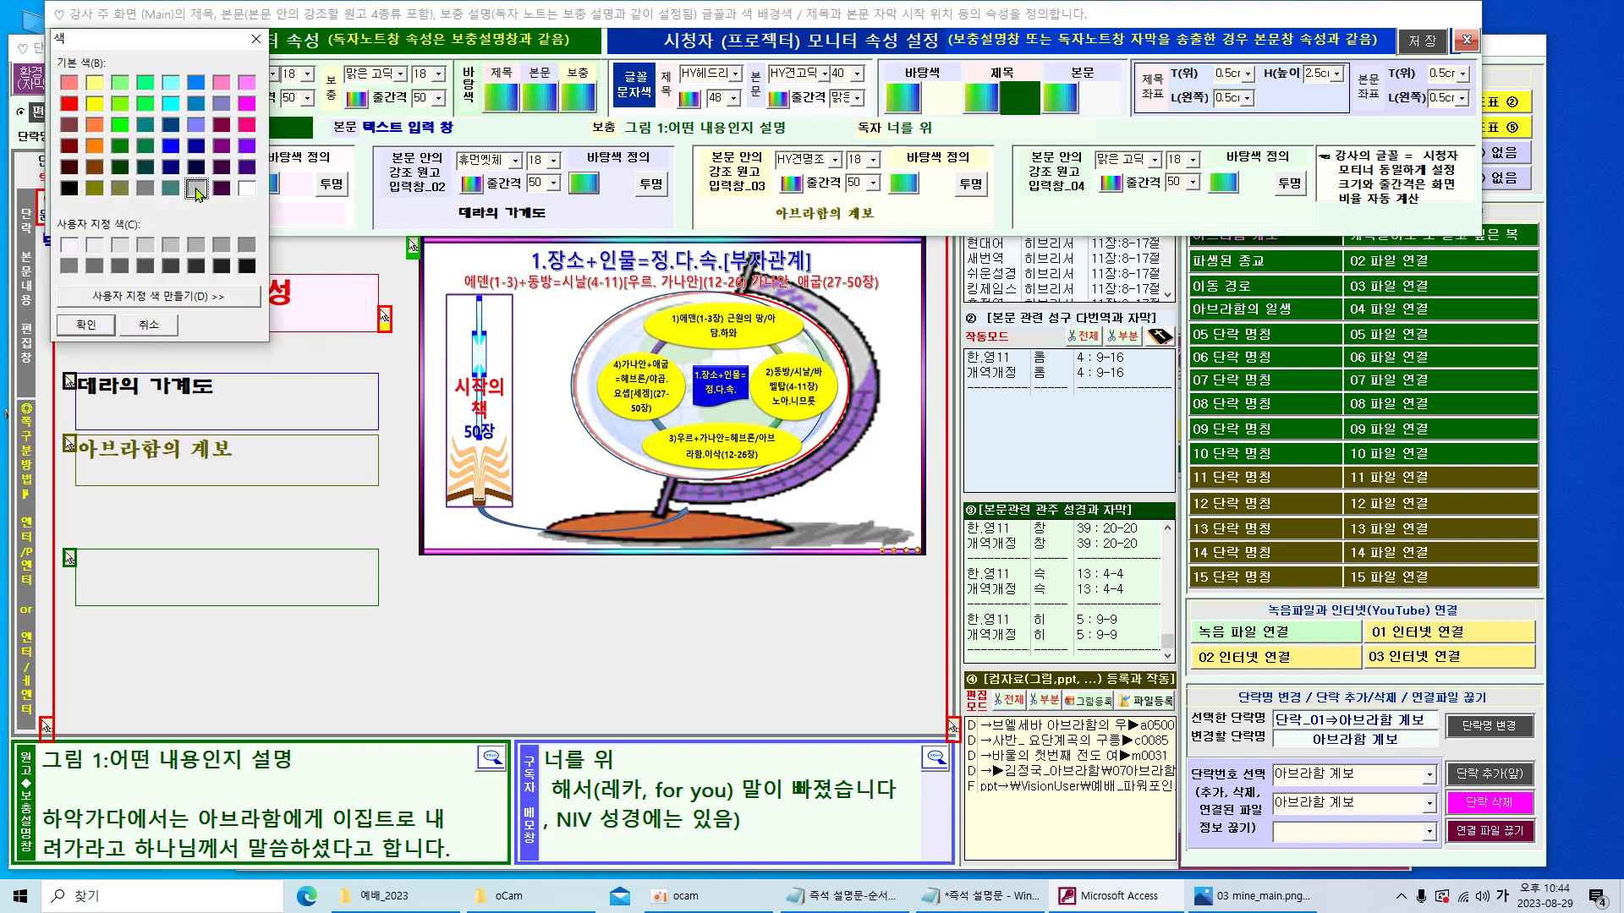
{"action": "left_click", "coordinate": [227, 300]}
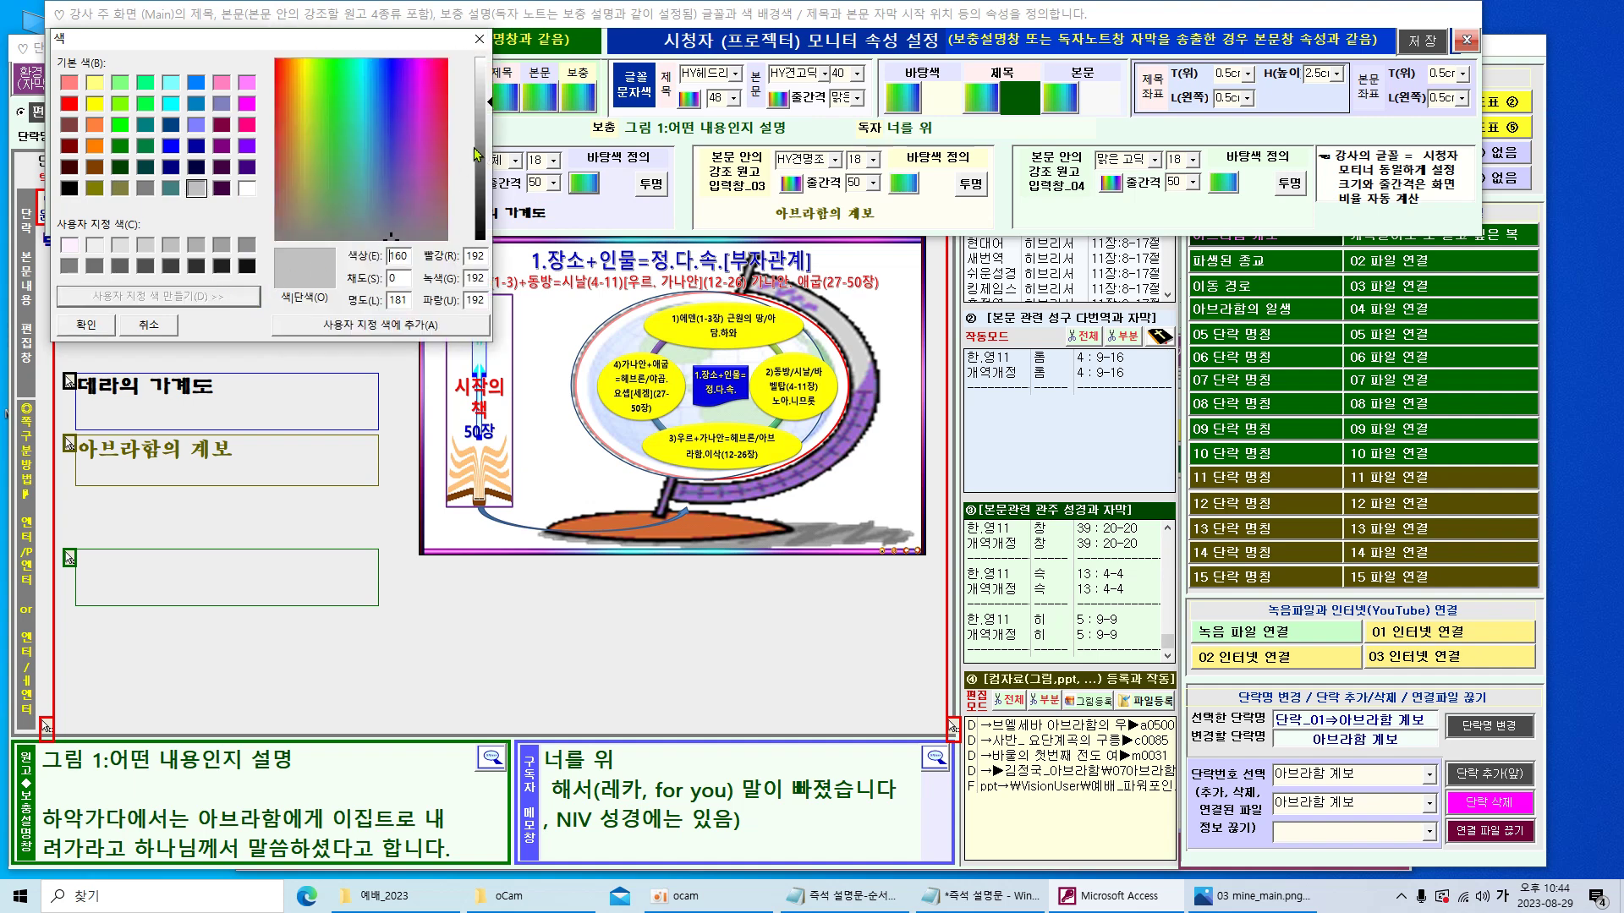
{"action": "left_click", "coordinate": [486, 64]}
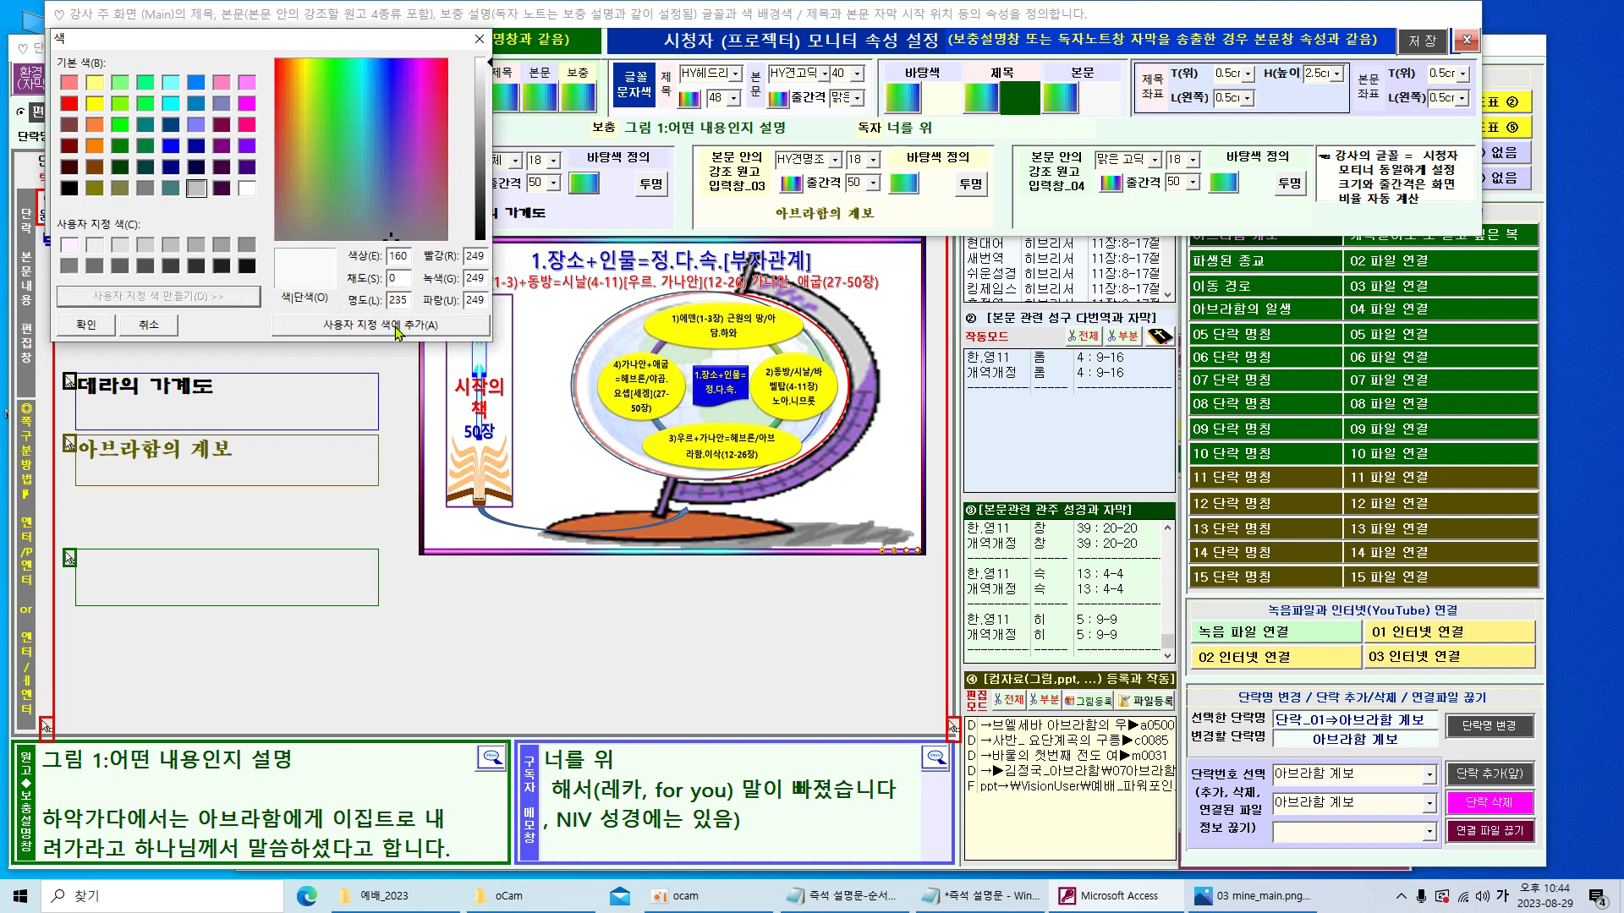
{"action": "left_click", "coordinate": [99, 329]}
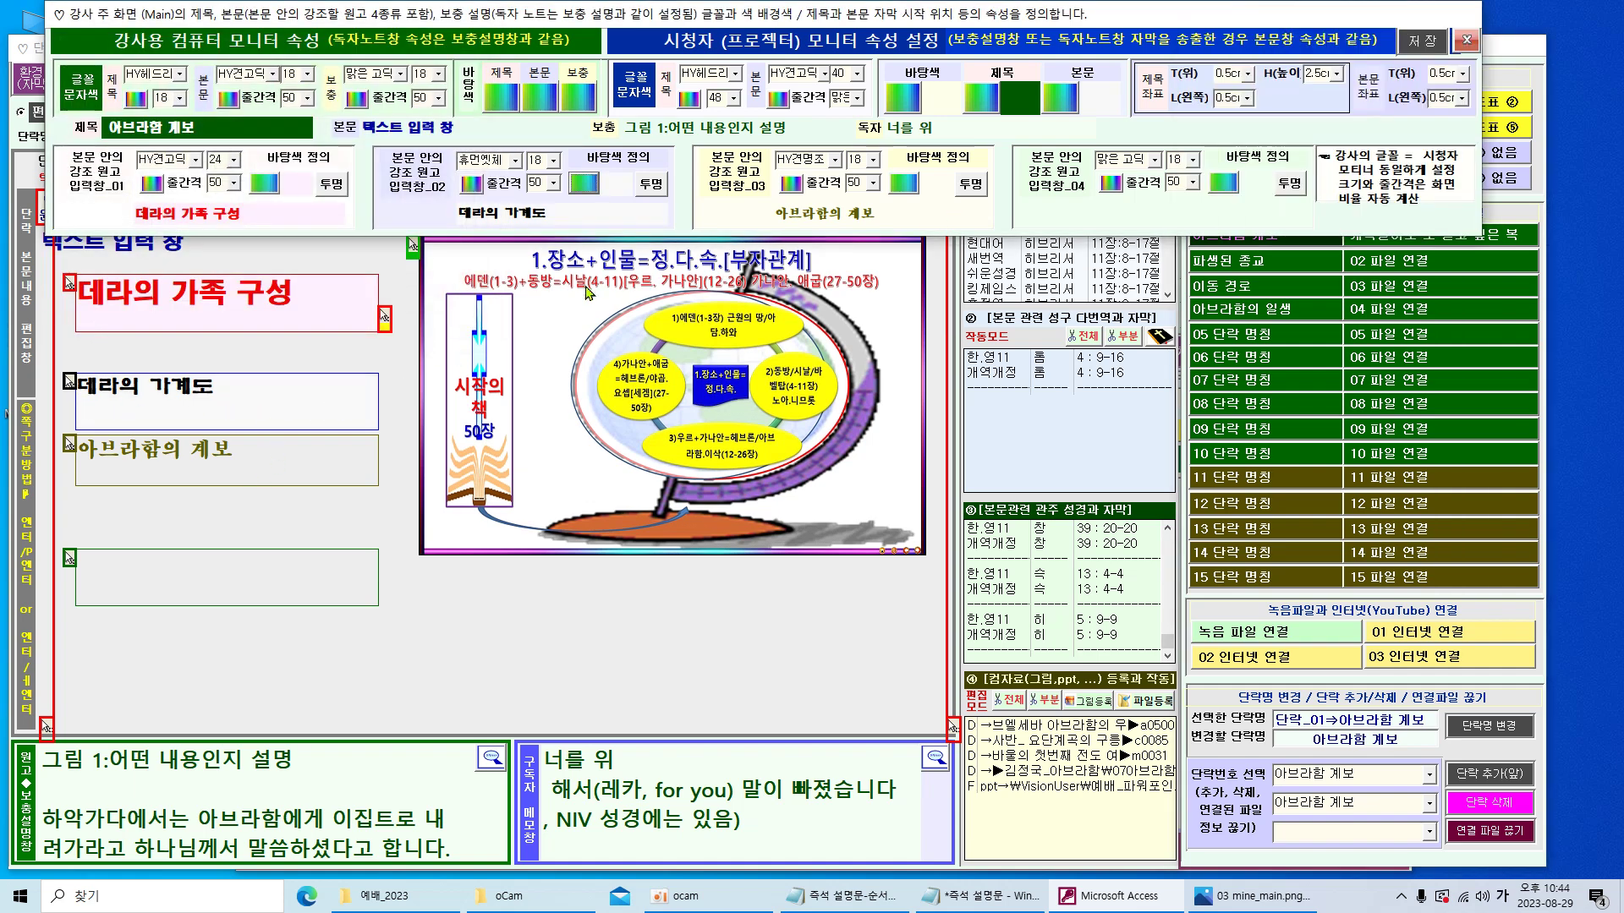
{"action": "left_click", "coordinate": [1466, 40]}
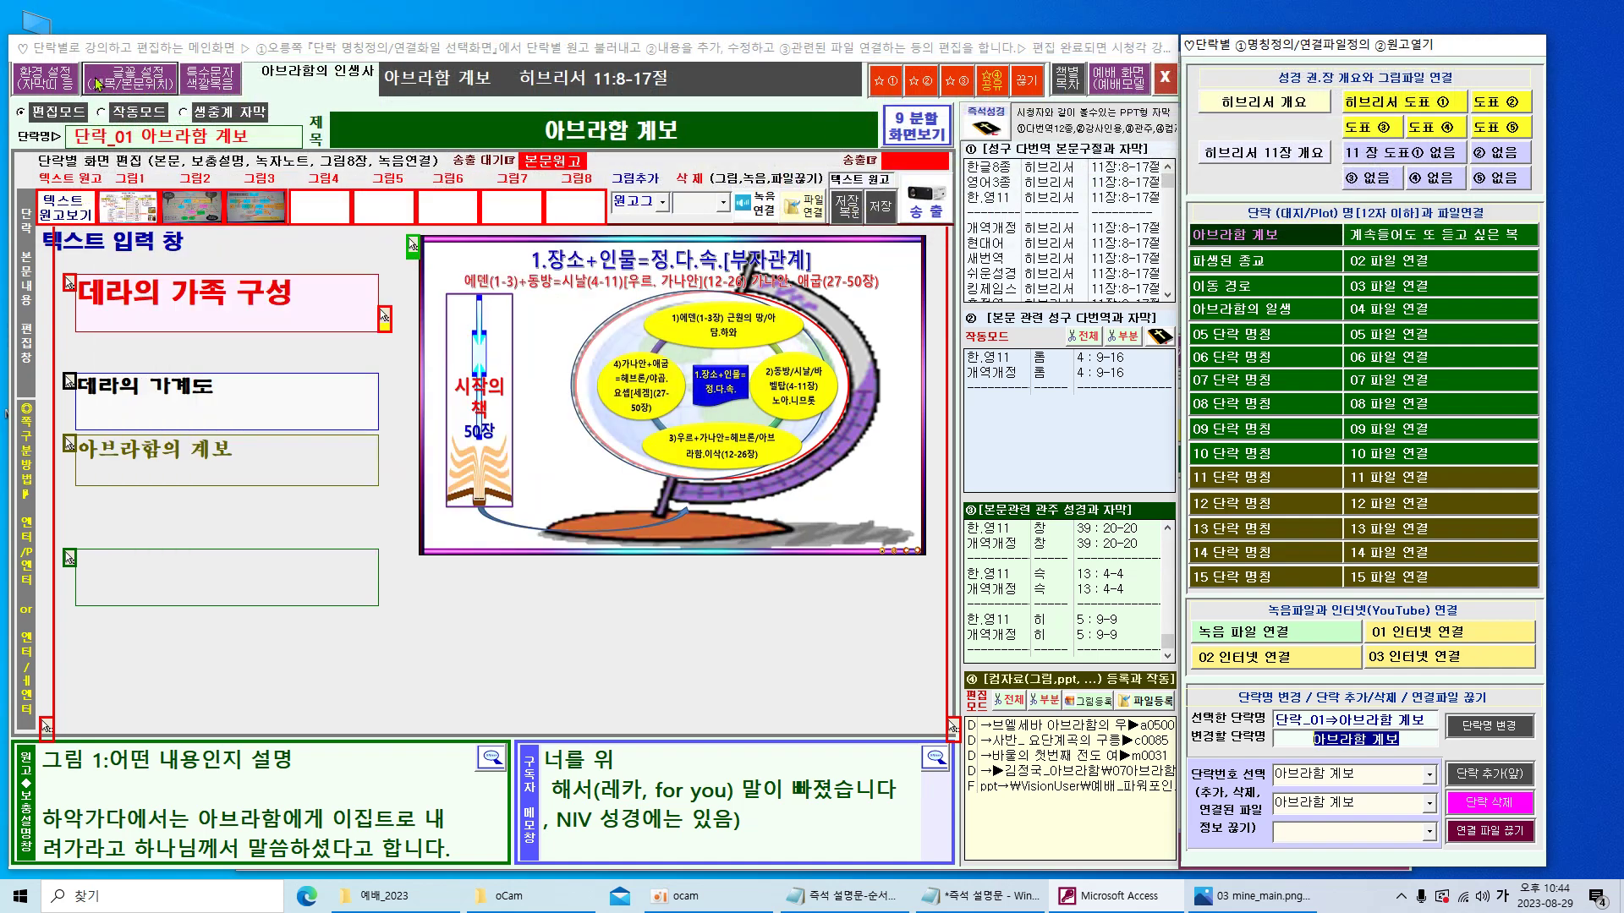
- In the environment settings, change the paragraph's background picture to the 무지개2 테두리 design and acknowledge the change
{"action": "left_click", "coordinate": [168, 475]}
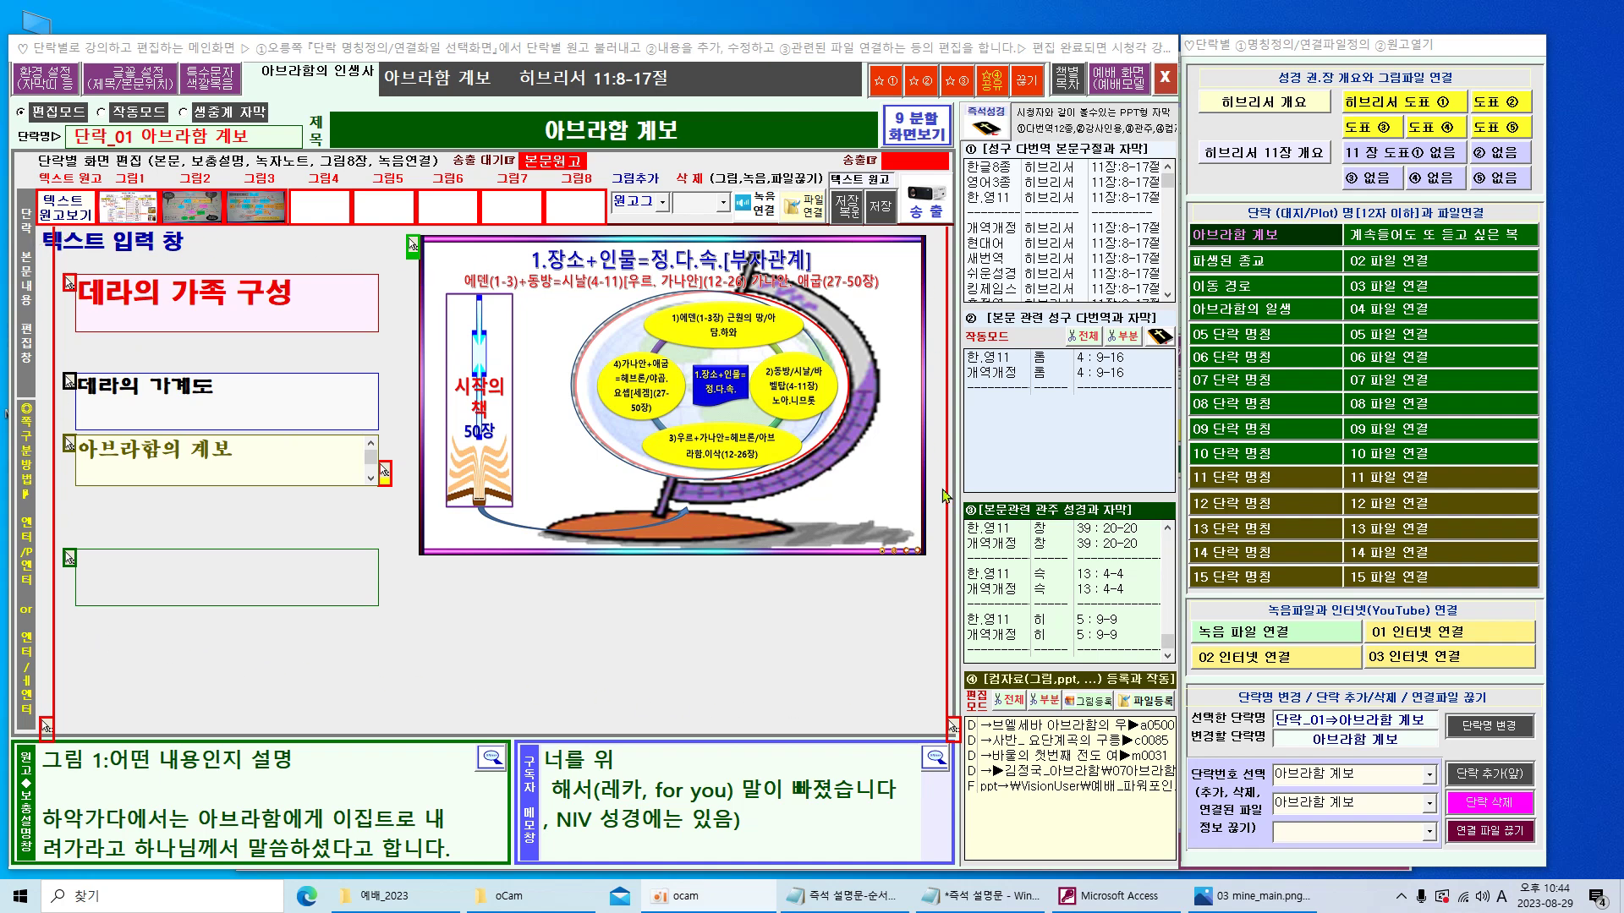
{"action": "left_click", "coordinate": [38, 75]}
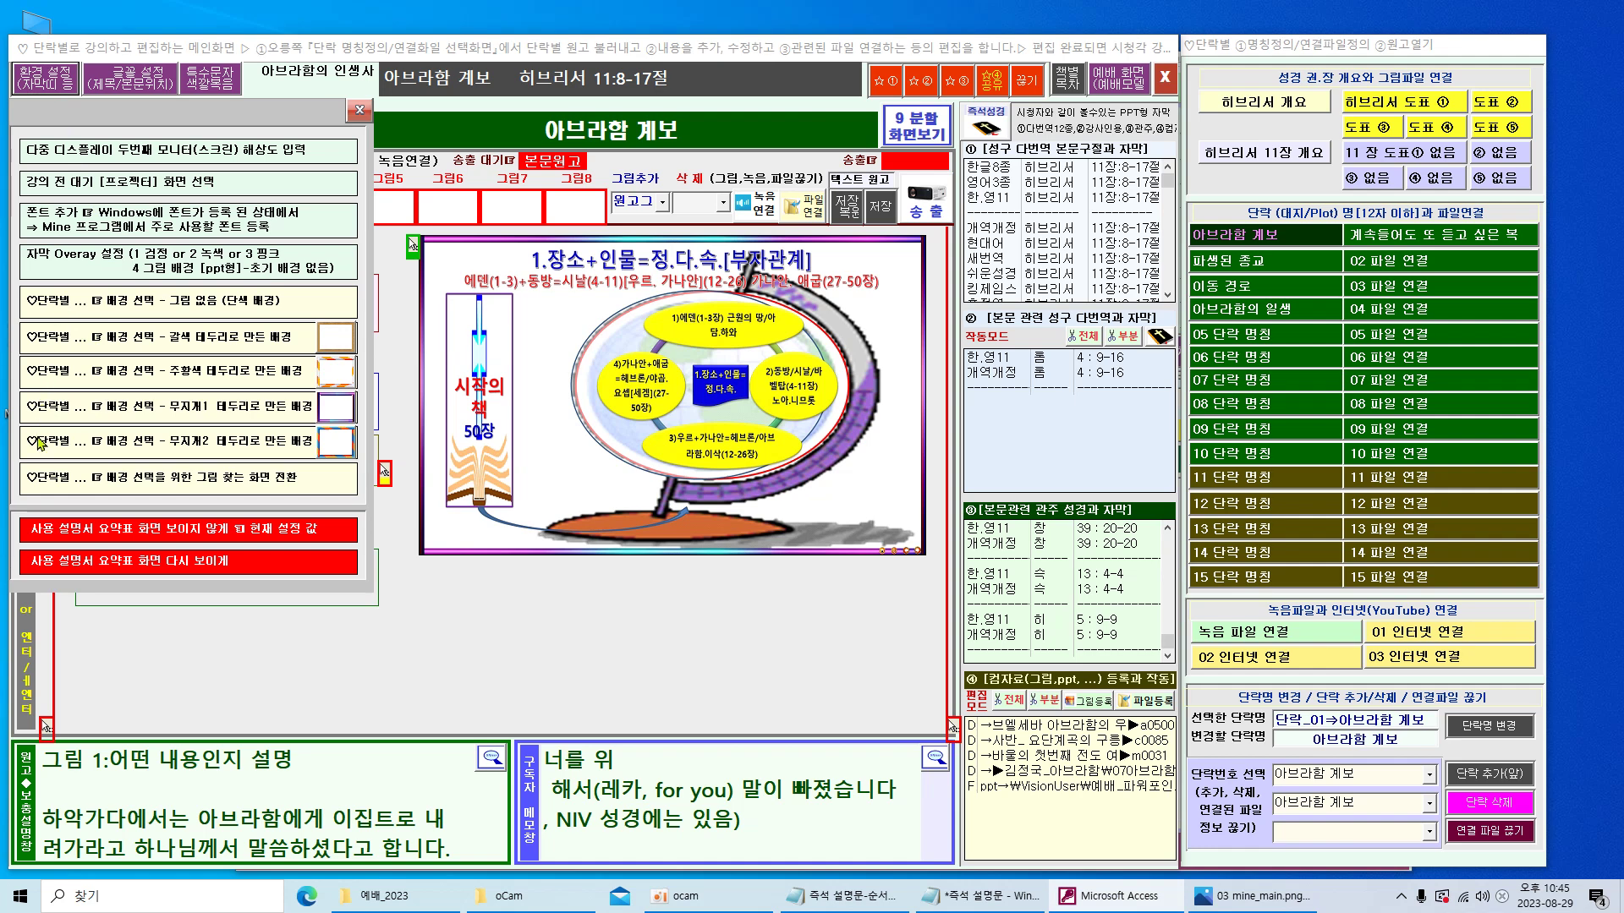
{"action": "left_click", "coordinate": [333, 449]}
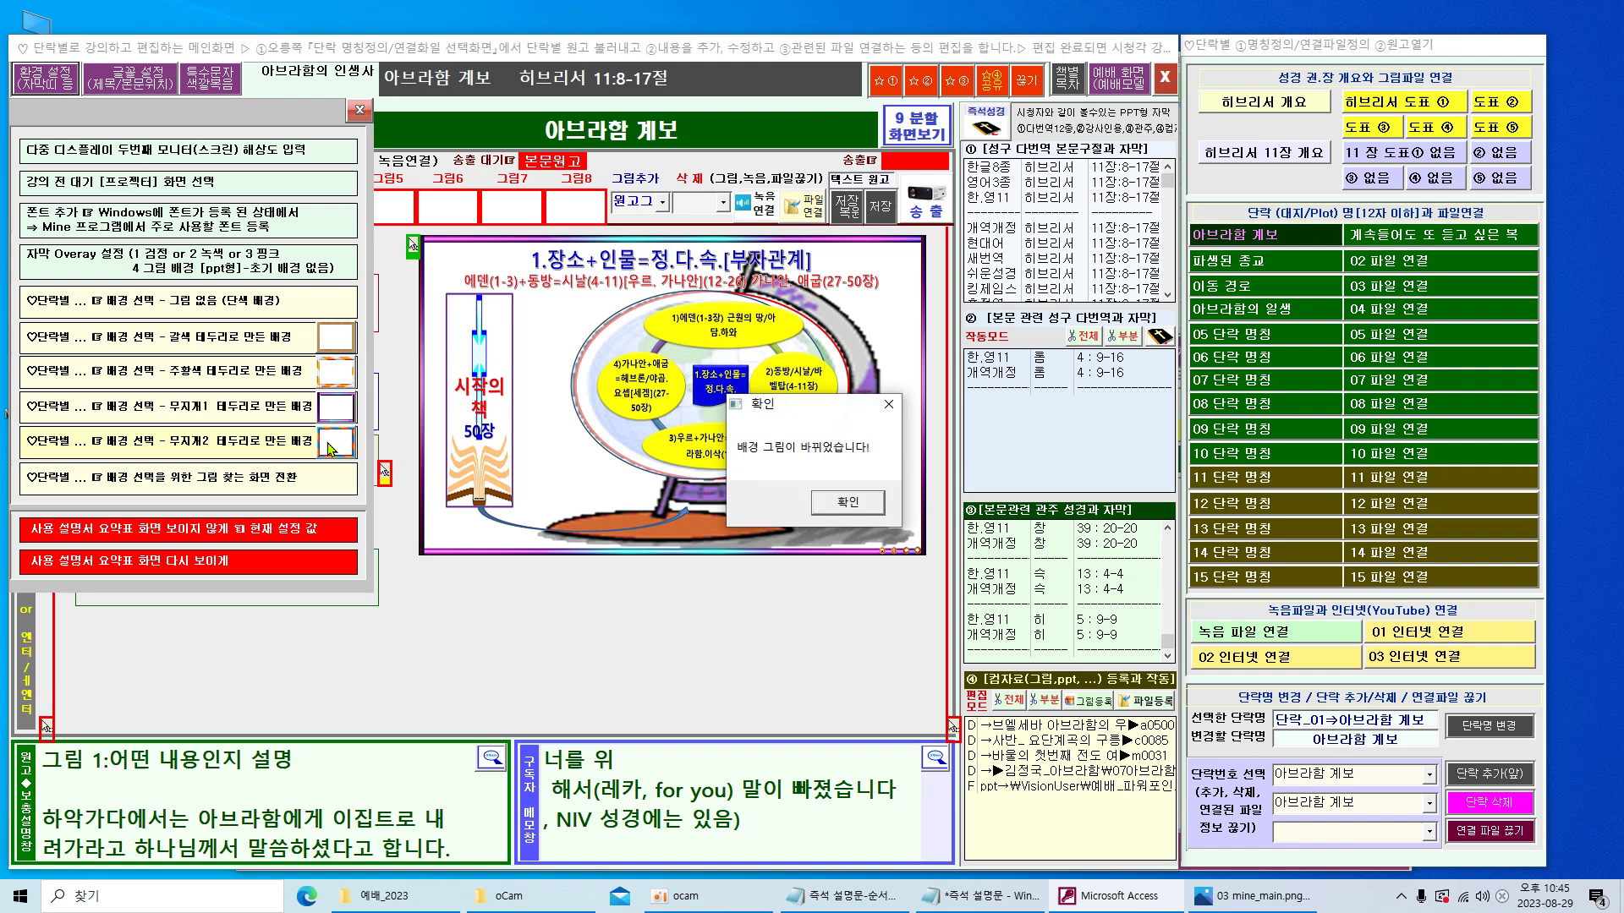
{"action": "left_click", "coordinate": [847, 506]}
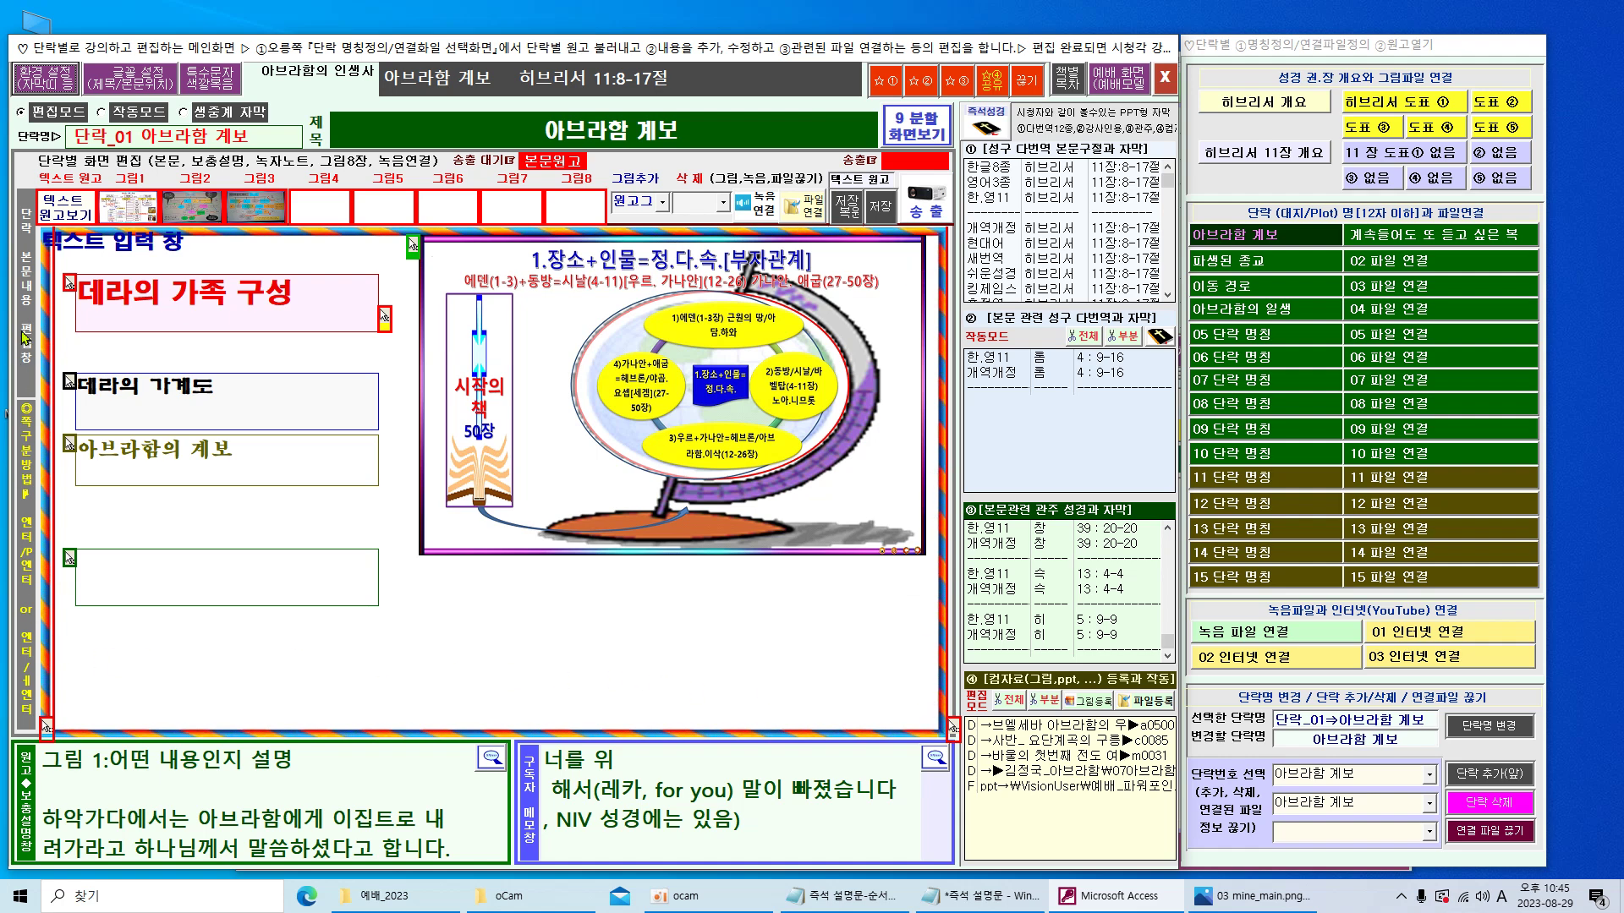
- In the environment settings, set the paragraph's background picture to 그림 없음 (단색 배경) and acknowledge the change
{"action": "left_click", "coordinate": [44, 83]}
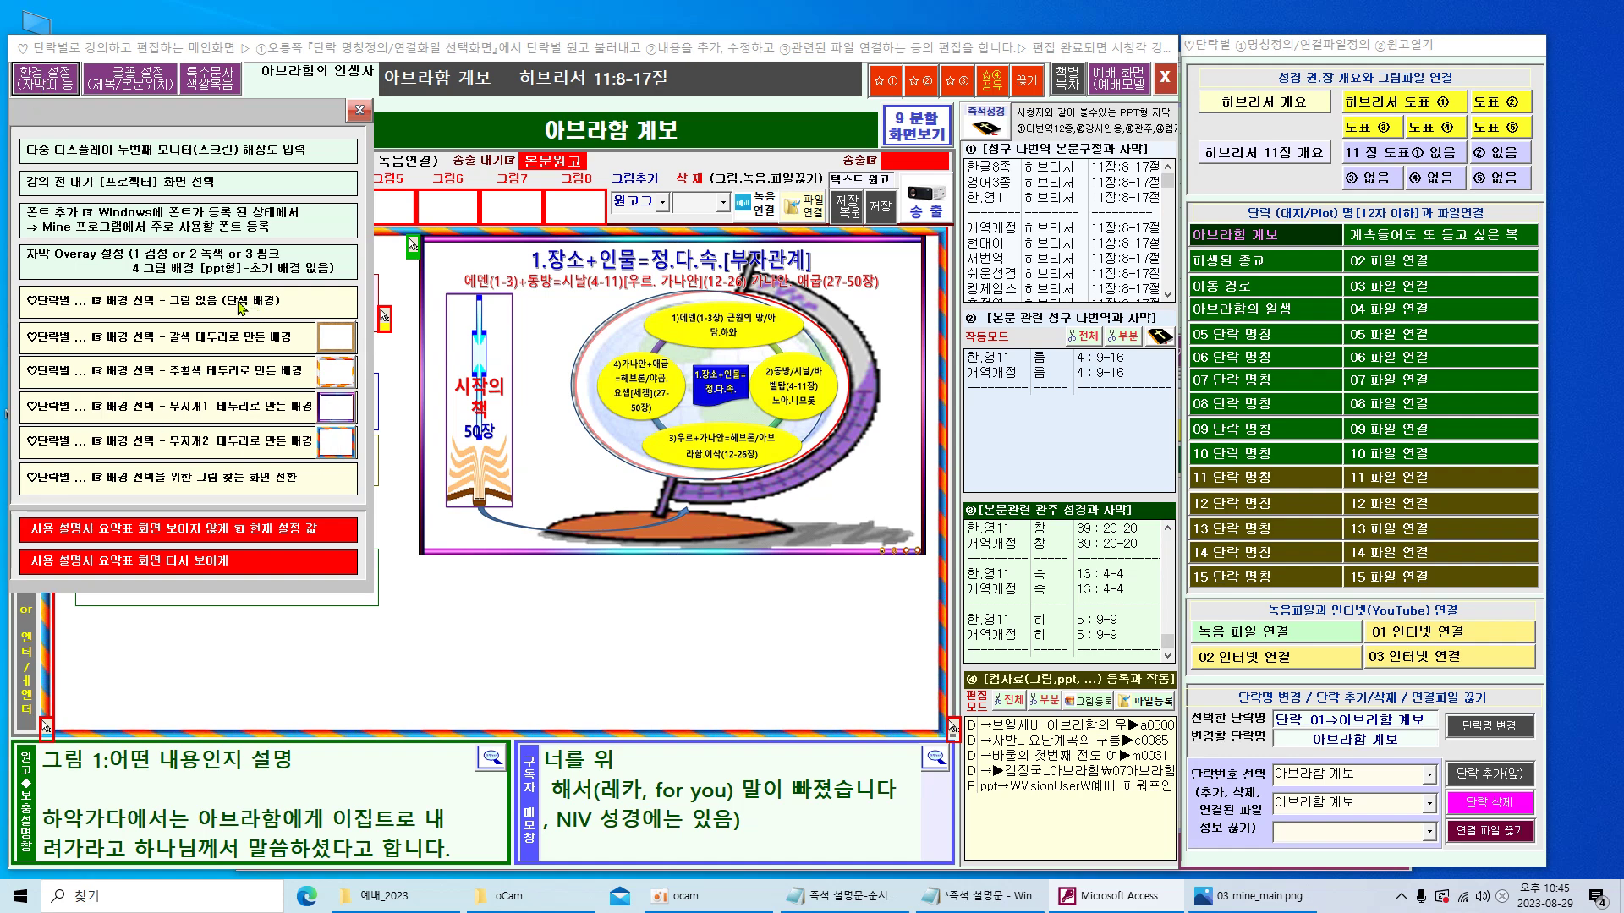
{"action": "left_click", "coordinate": [200, 304]}
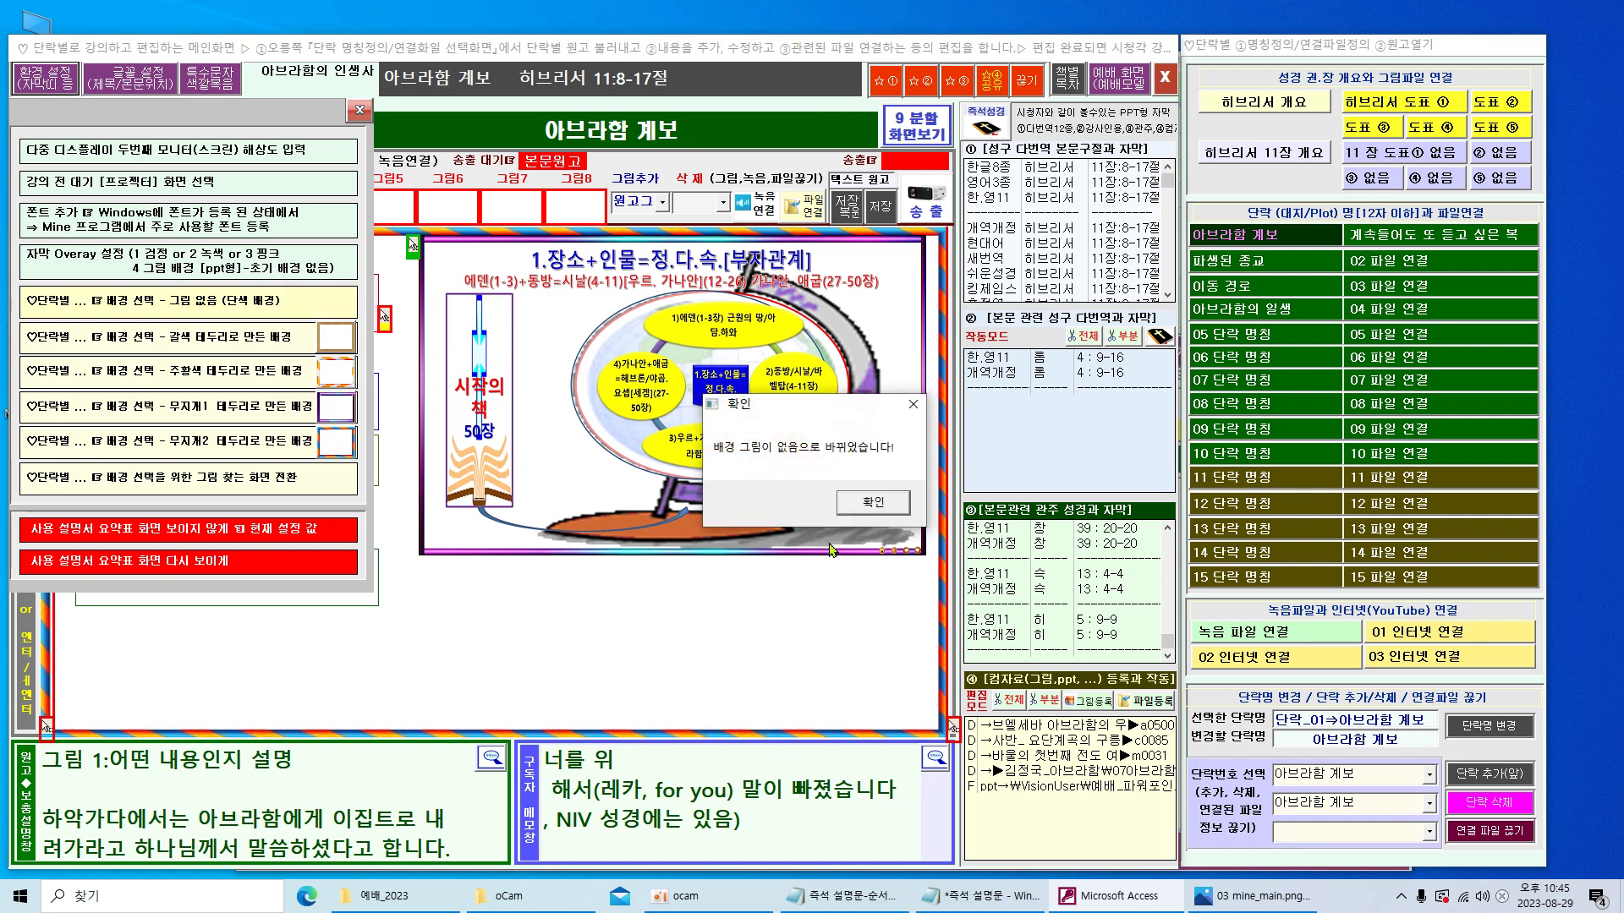
{"action": "left_click", "coordinate": [879, 505]}
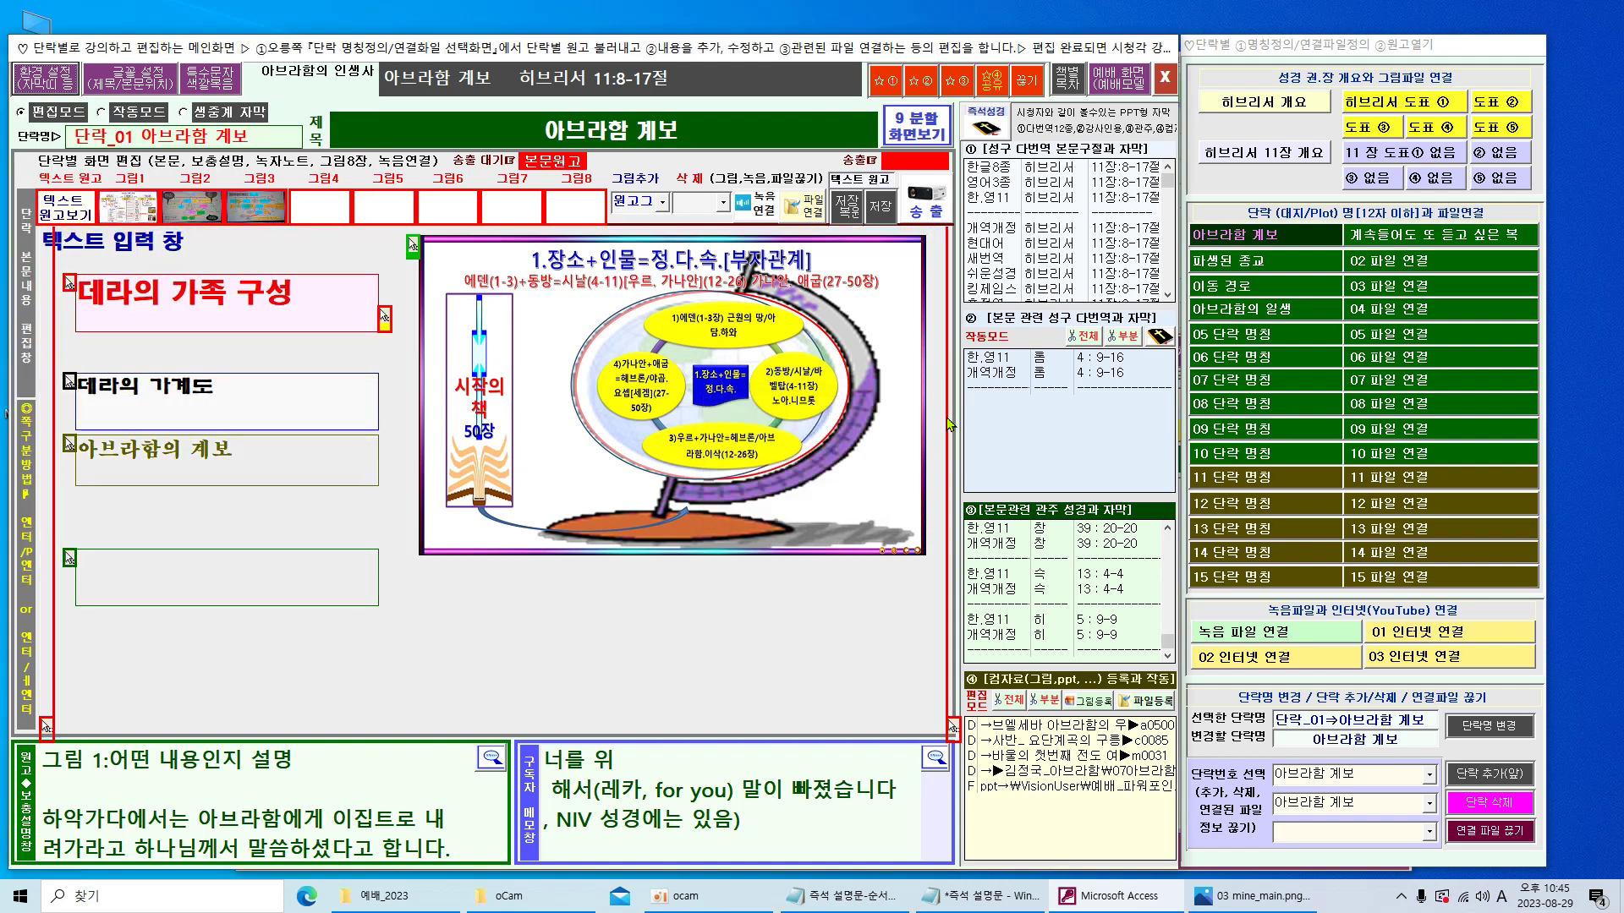
- Browse the background picture library's 자막 배경 category, checking 자연배경 - 봄 and both pages of 그래픽 - 디자인, and close it without choosing an image
{"action": "left_click", "coordinate": [58, 82]}
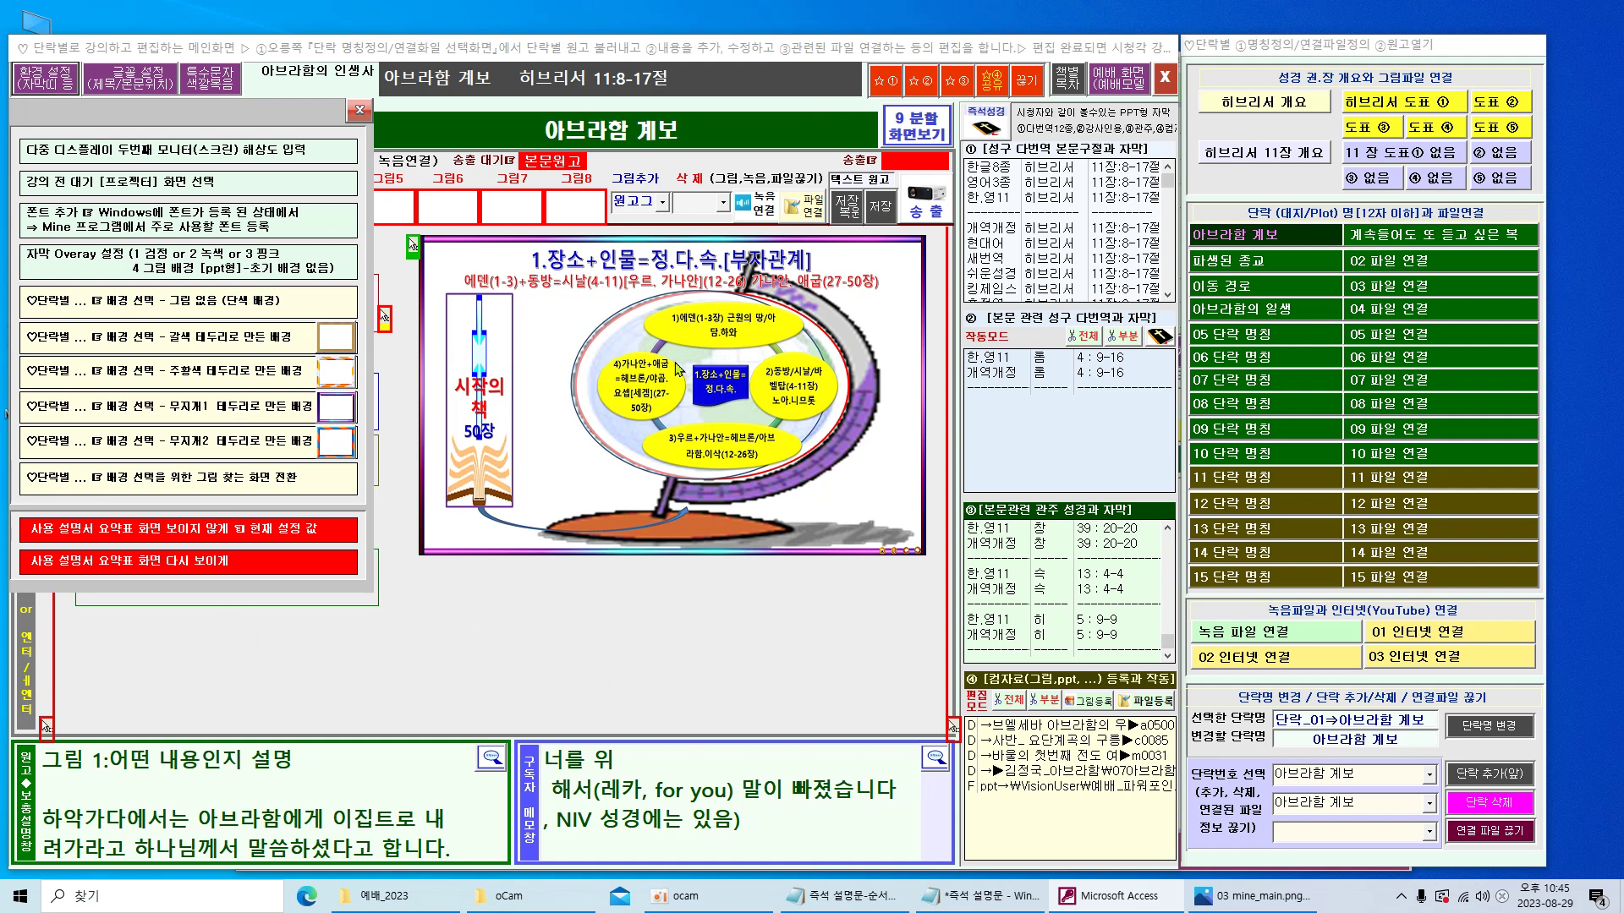
{"action": "left_click", "coordinate": [294, 480]}
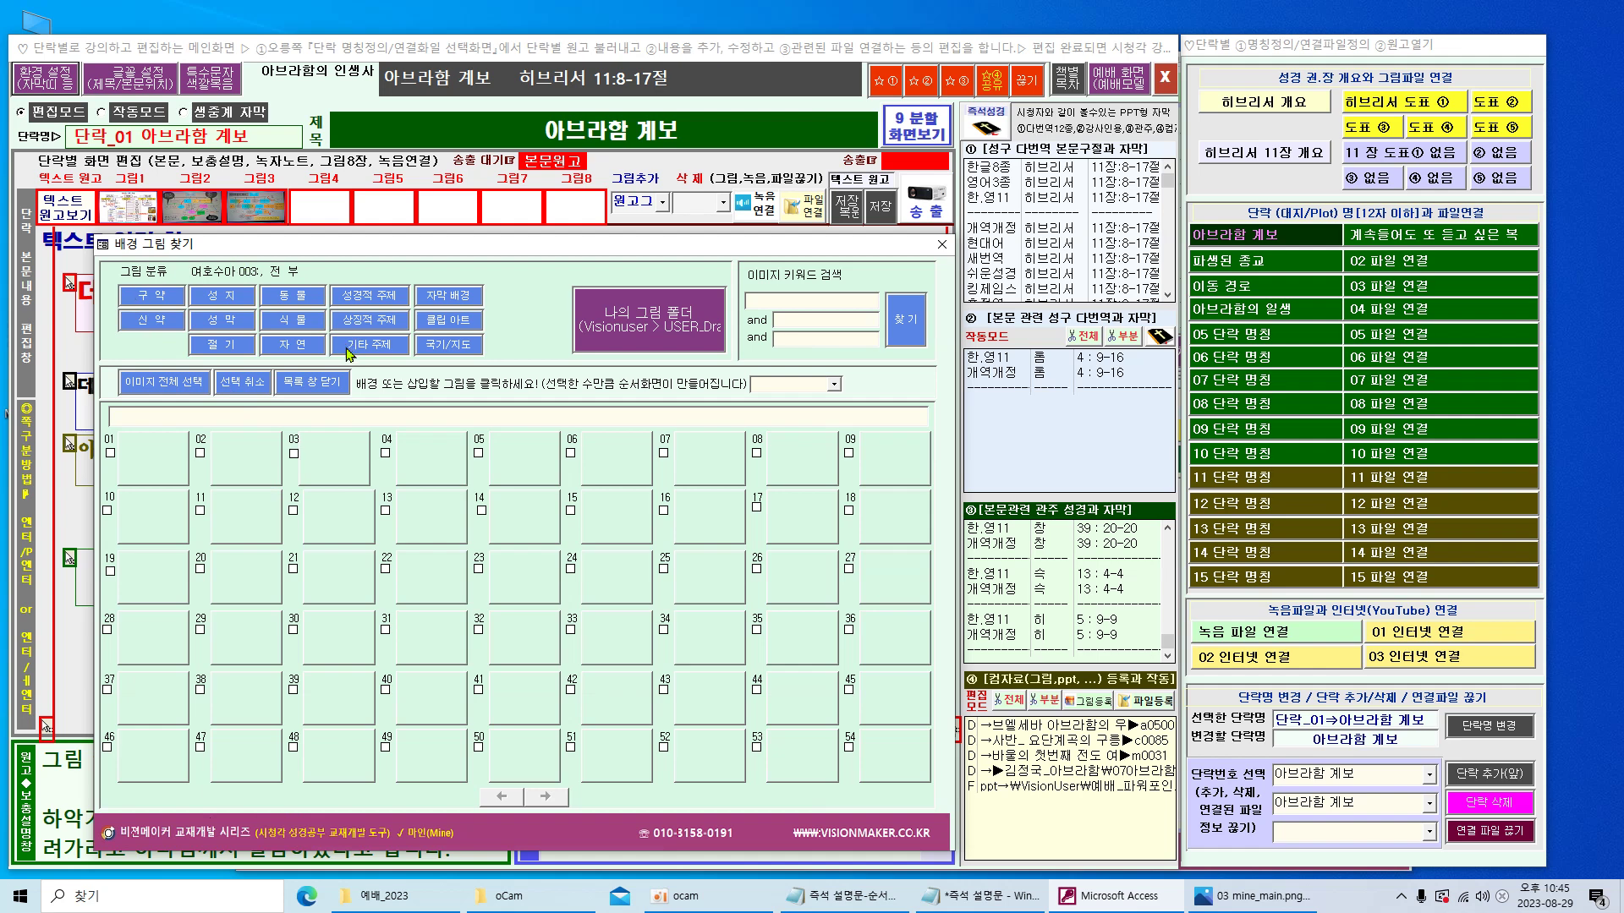
{"action": "left_click", "coordinate": [461, 304]}
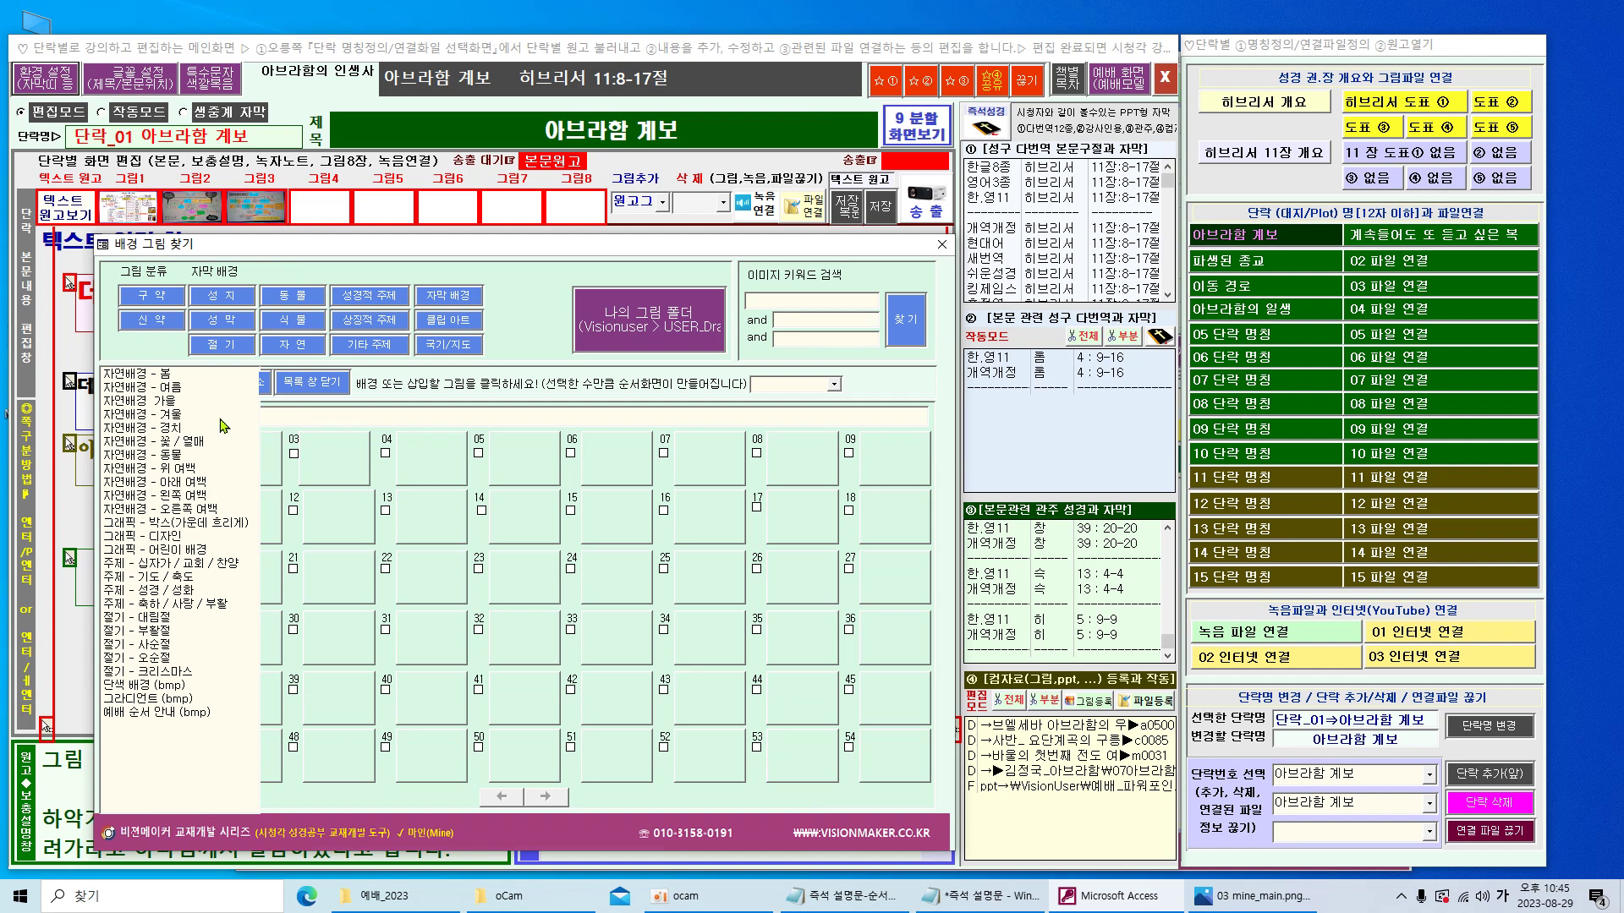
{"action": "left_click", "coordinate": [178, 373]}
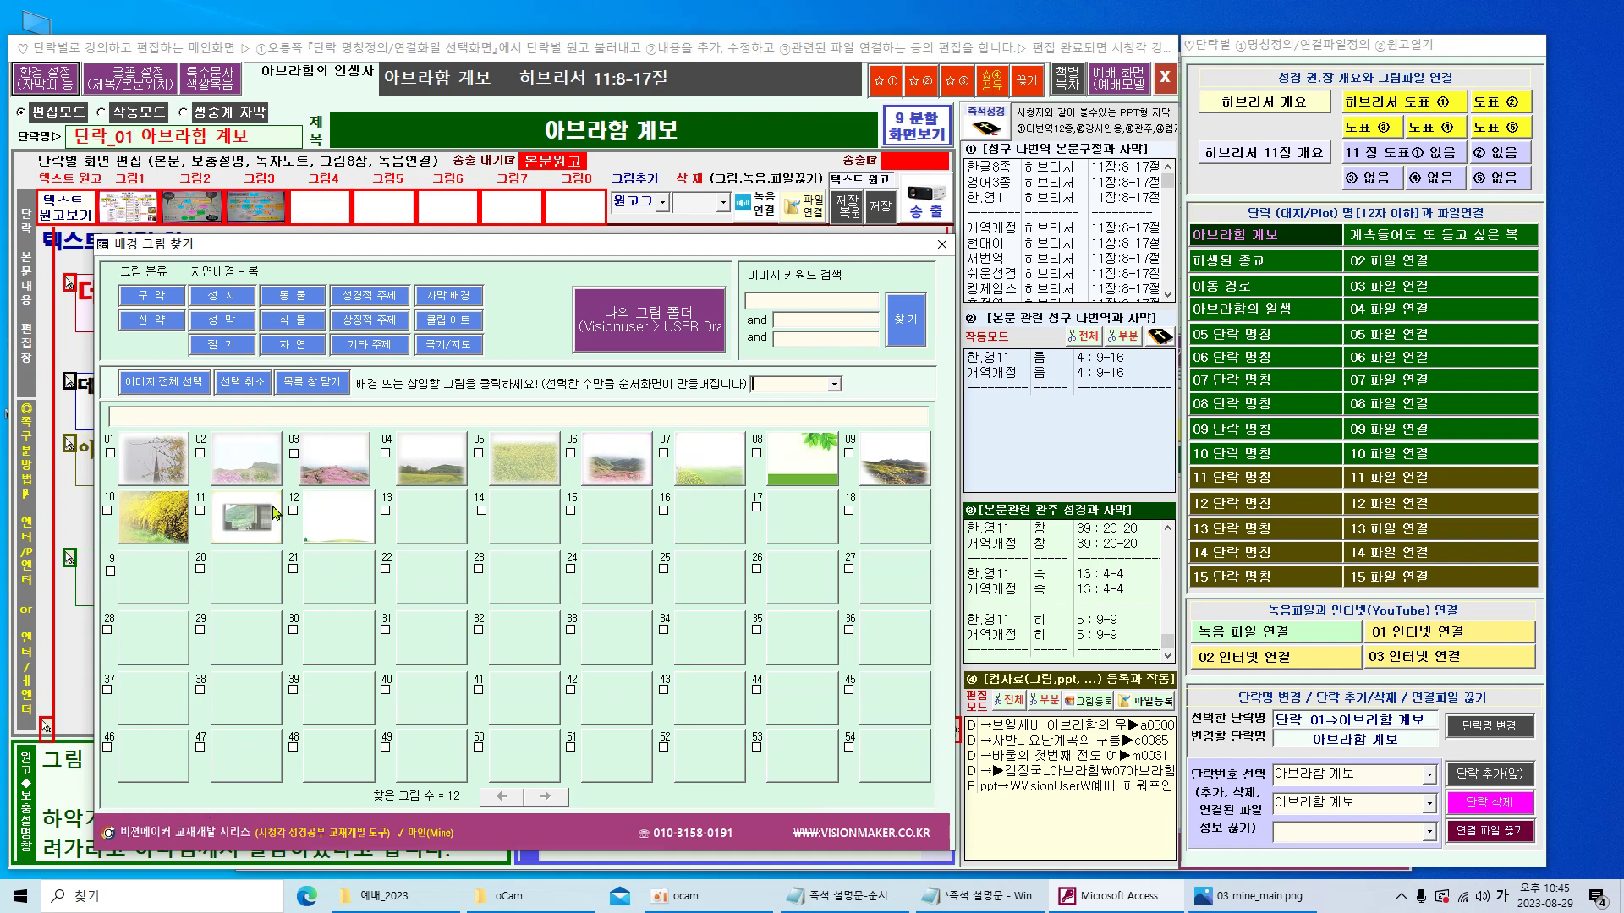
{"action": "left_click", "coordinate": [455, 298]}
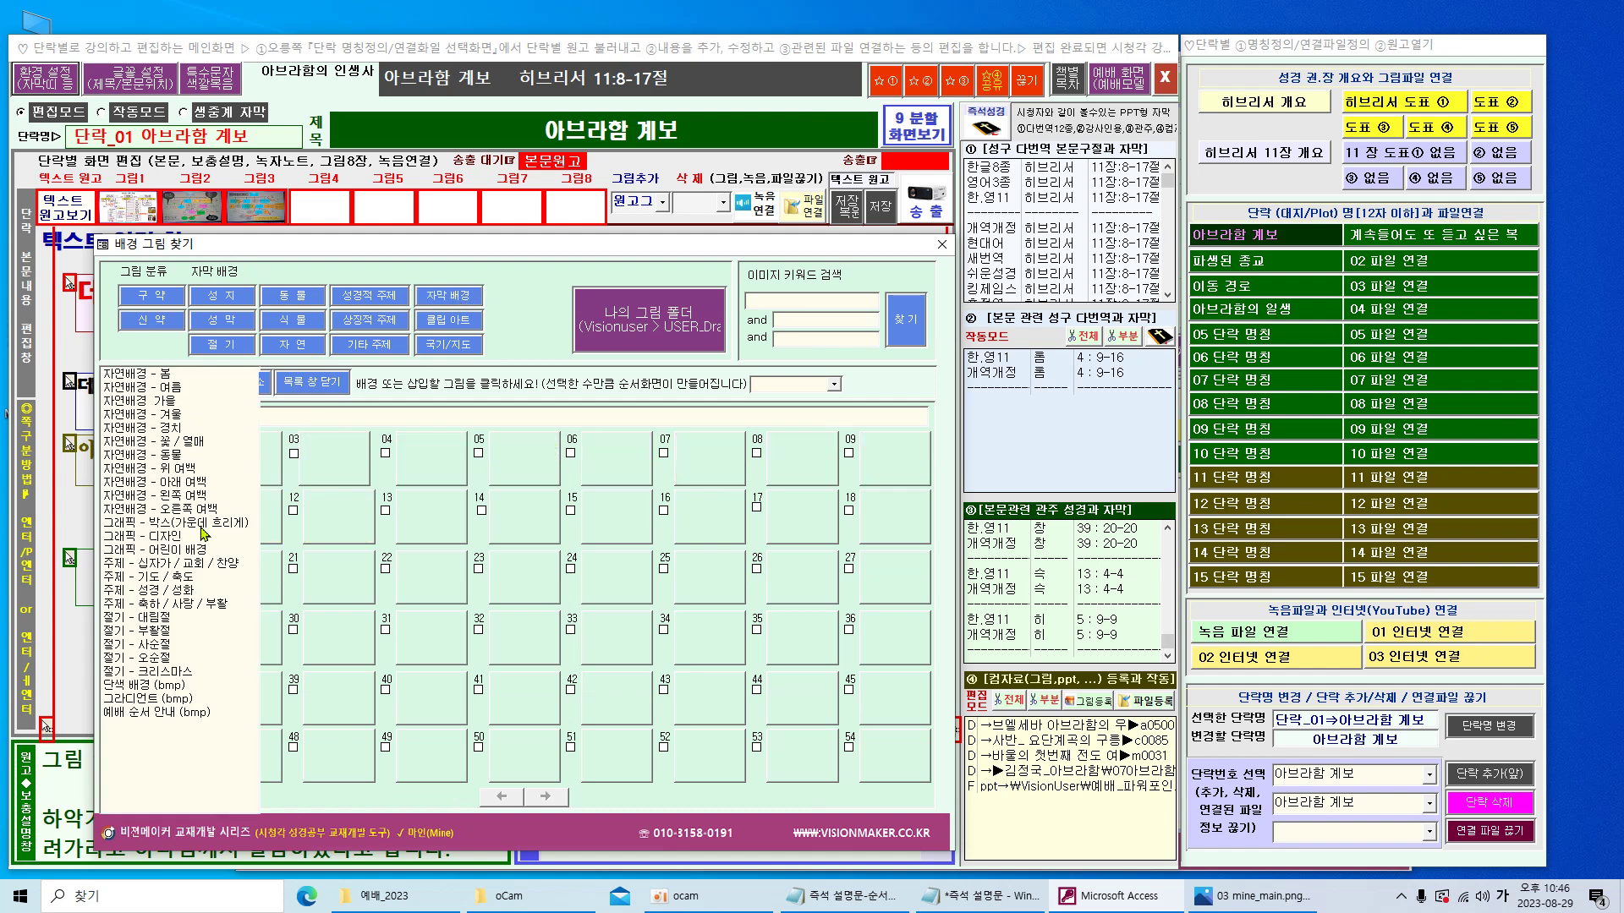
{"action": "left_click", "coordinate": [175, 536]}
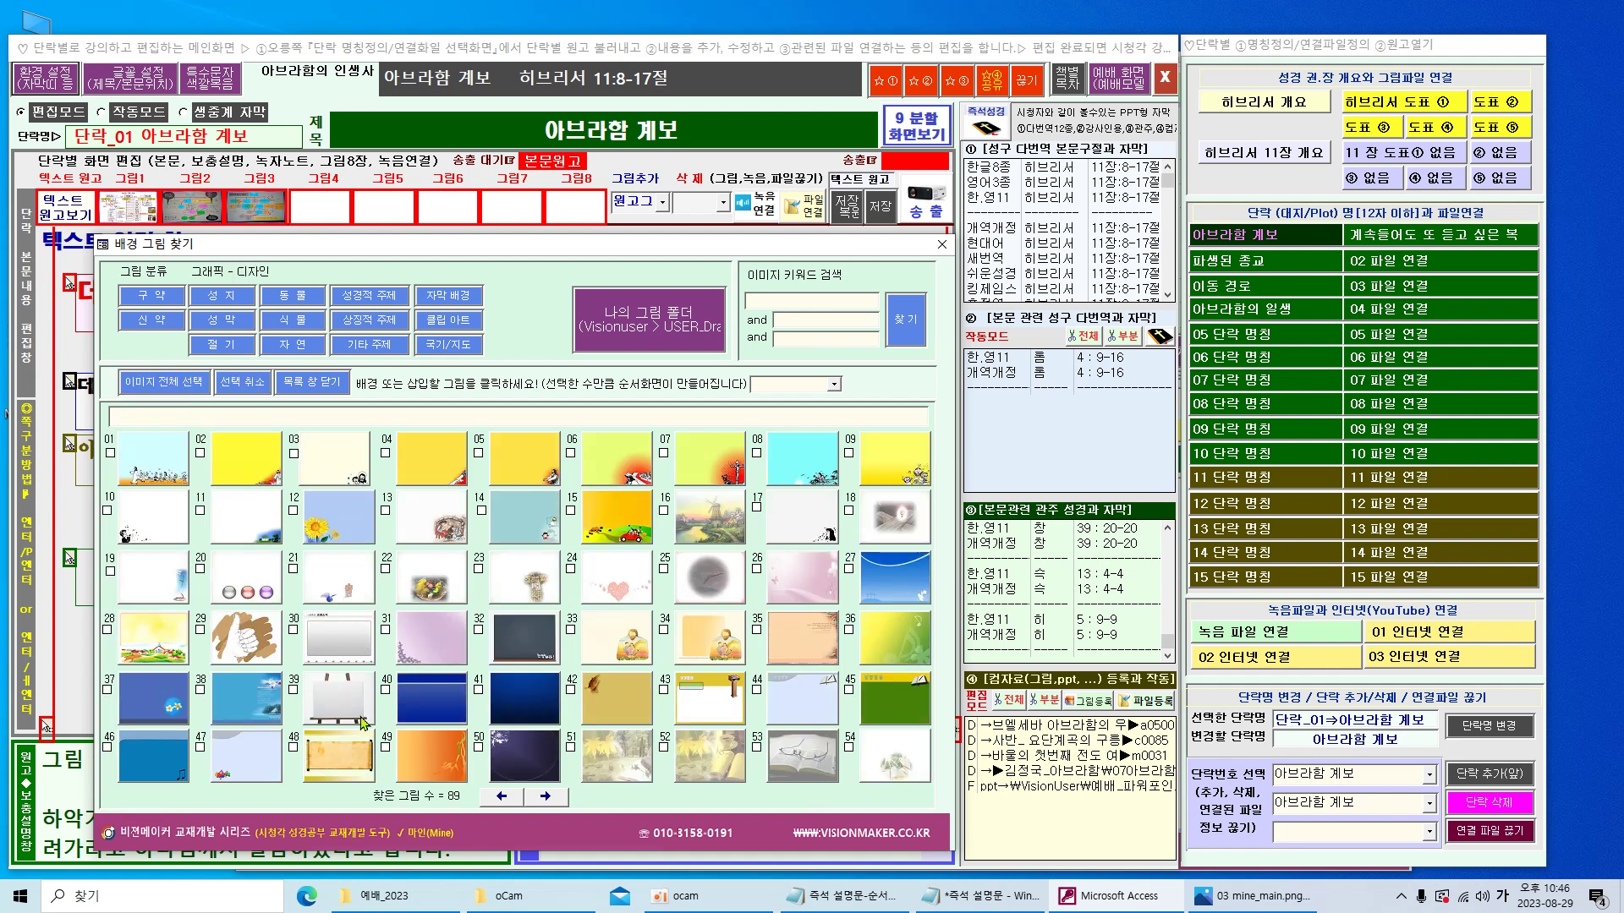
{"action": "left_click", "coordinate": [550, 796]}
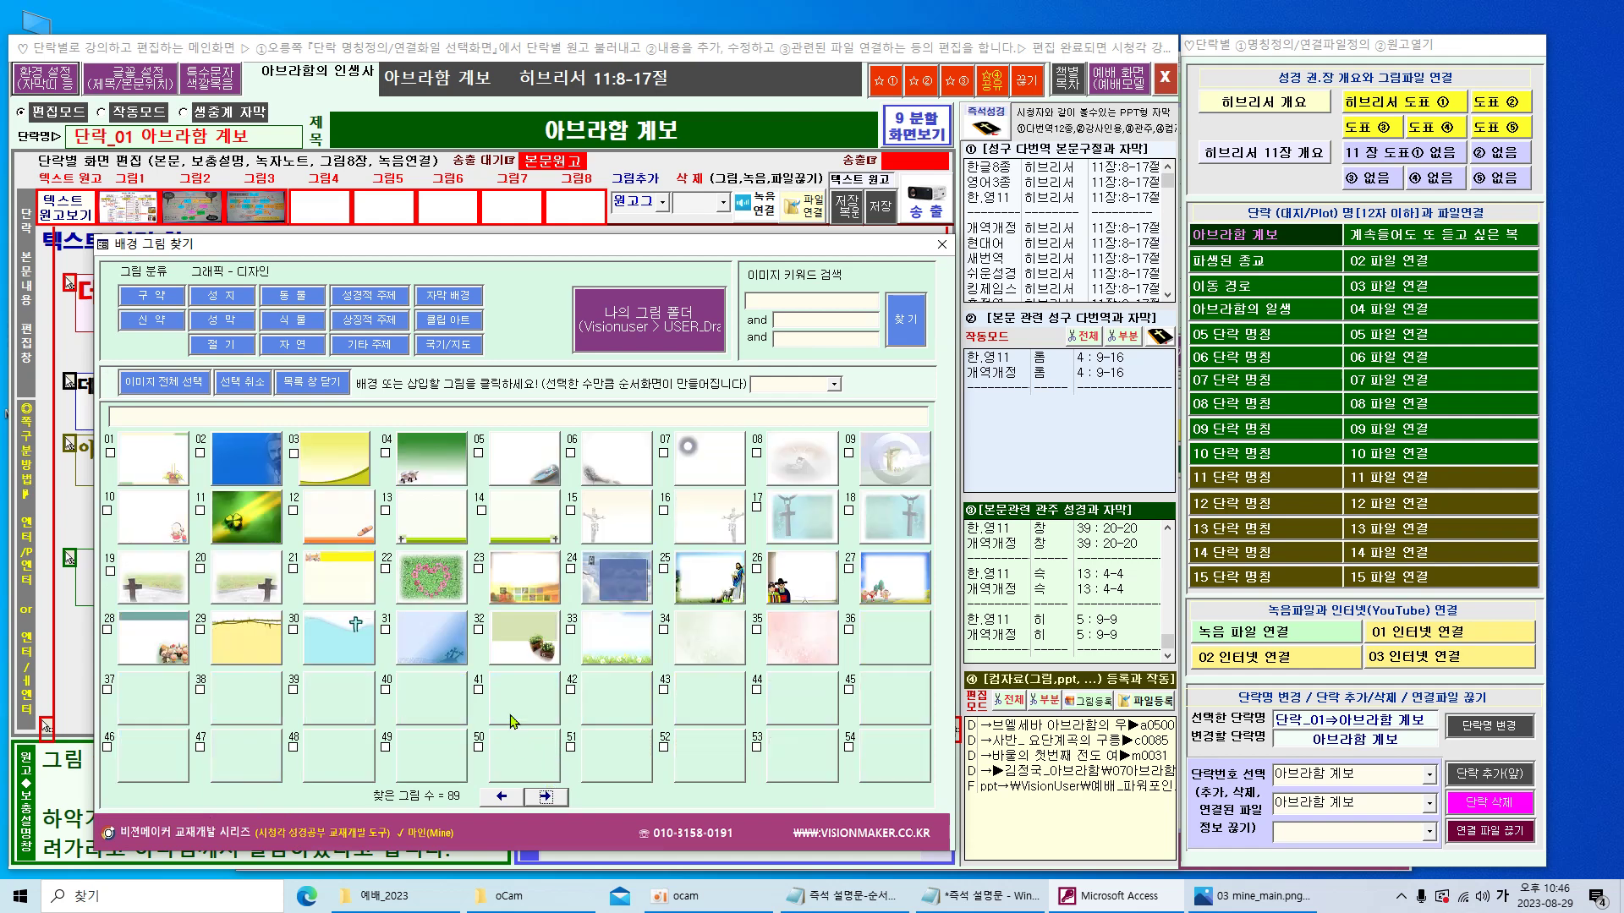
{"action": "left_click", "coordinate": [942, 245]}
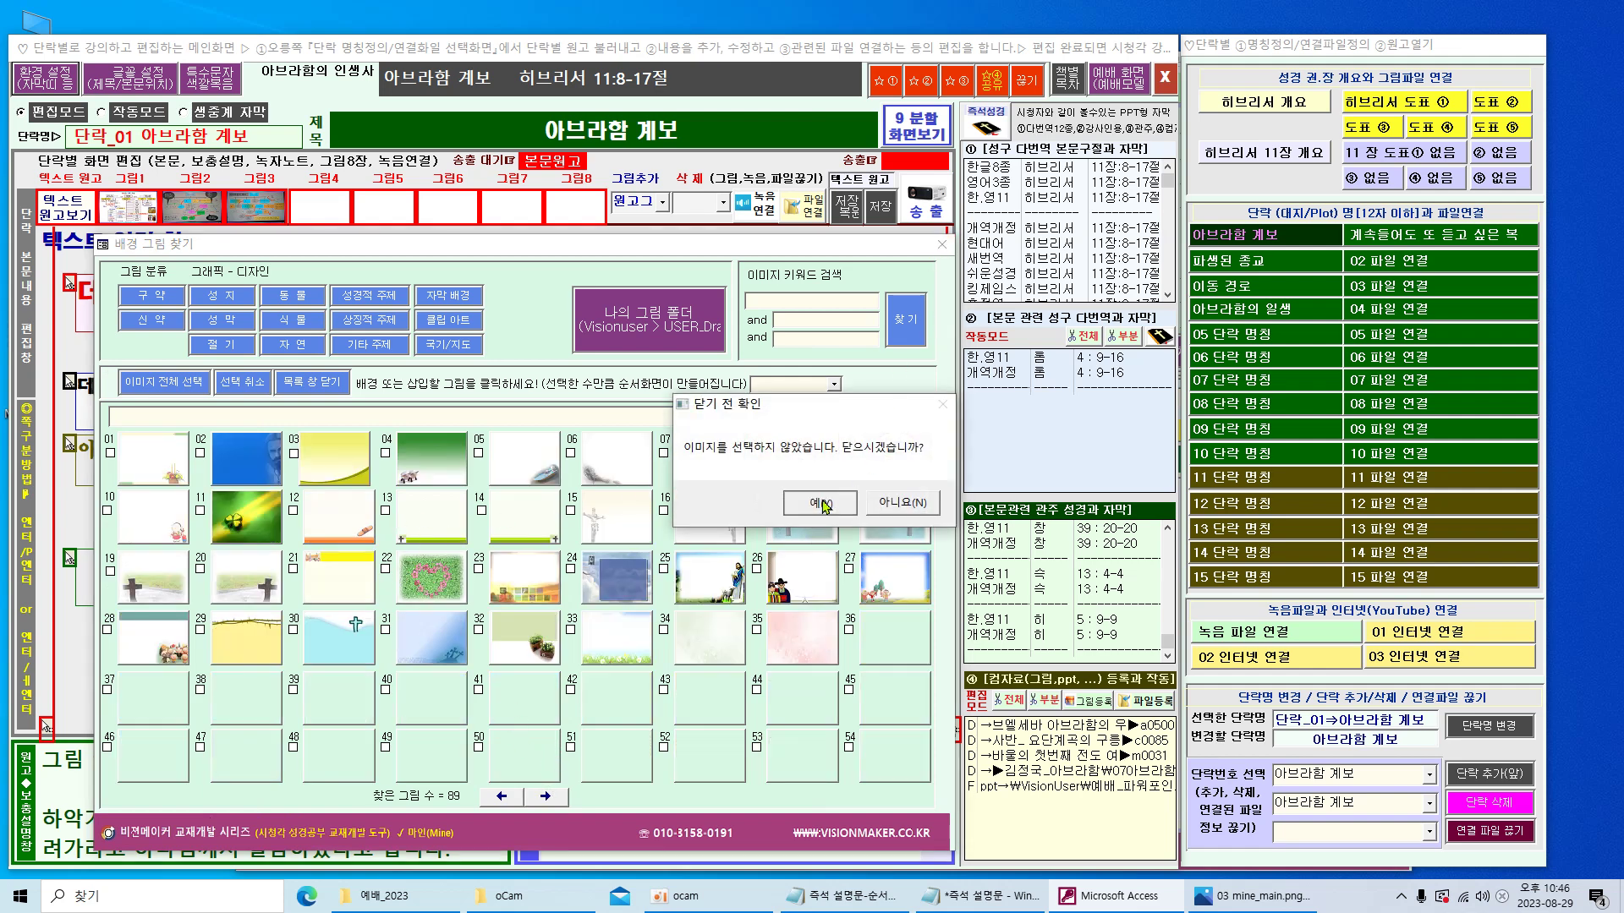
{"action": "left_click", "coordinate": [821, 507]}
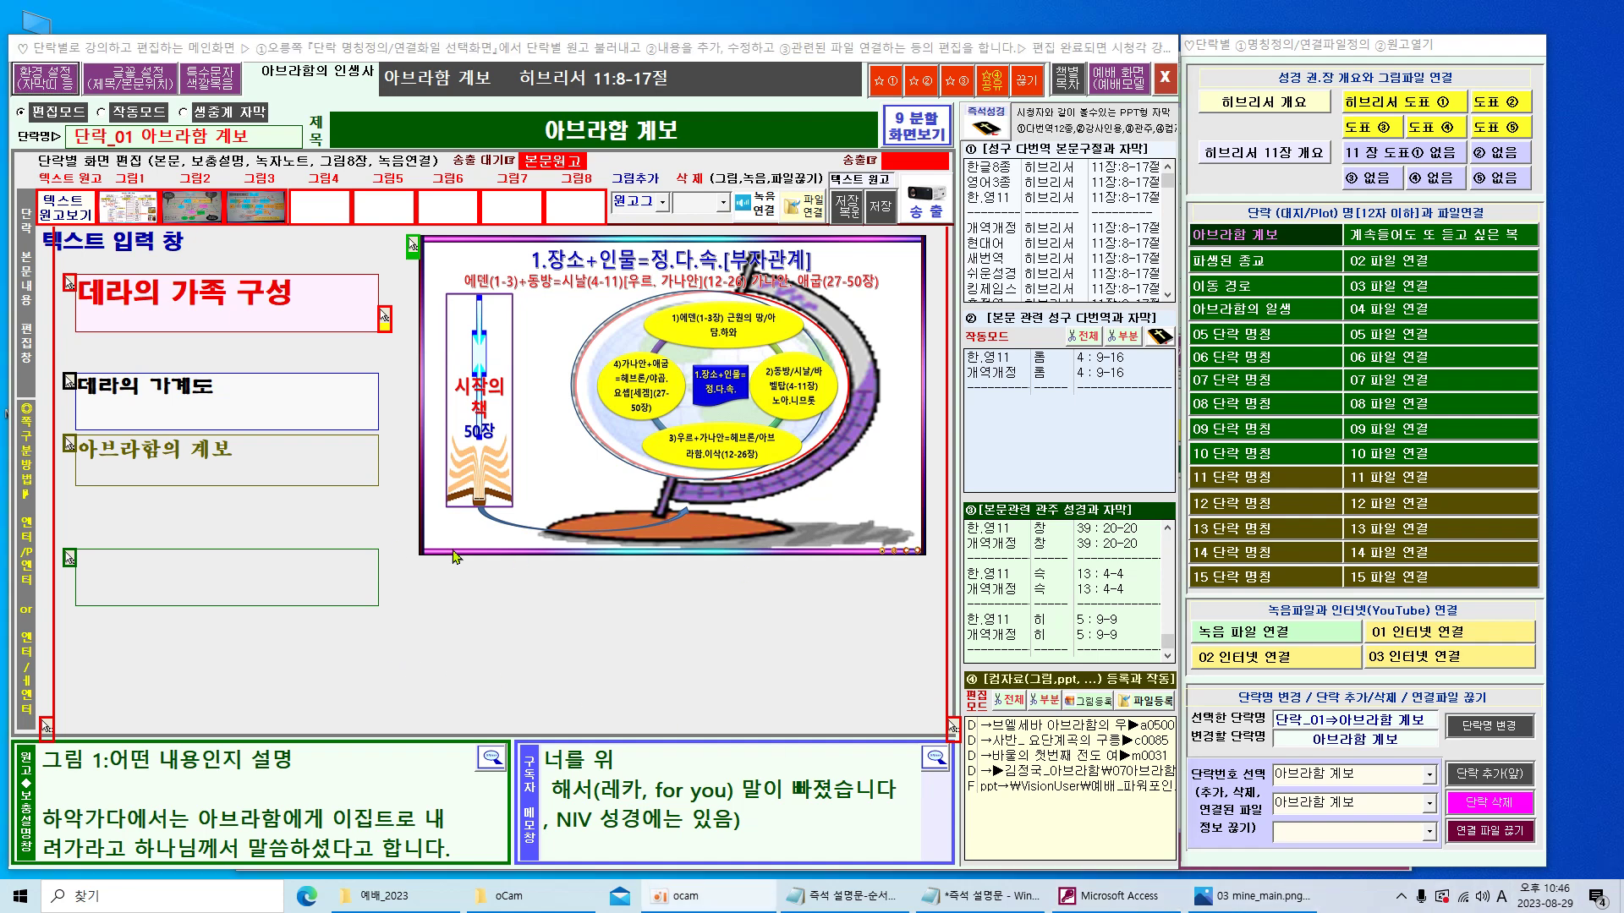
- Insert the 복음상징 special characters below the text in the 데라의 가계도 box and close the special character window
{"action": "left_click", "coordinate": [224, 395]}
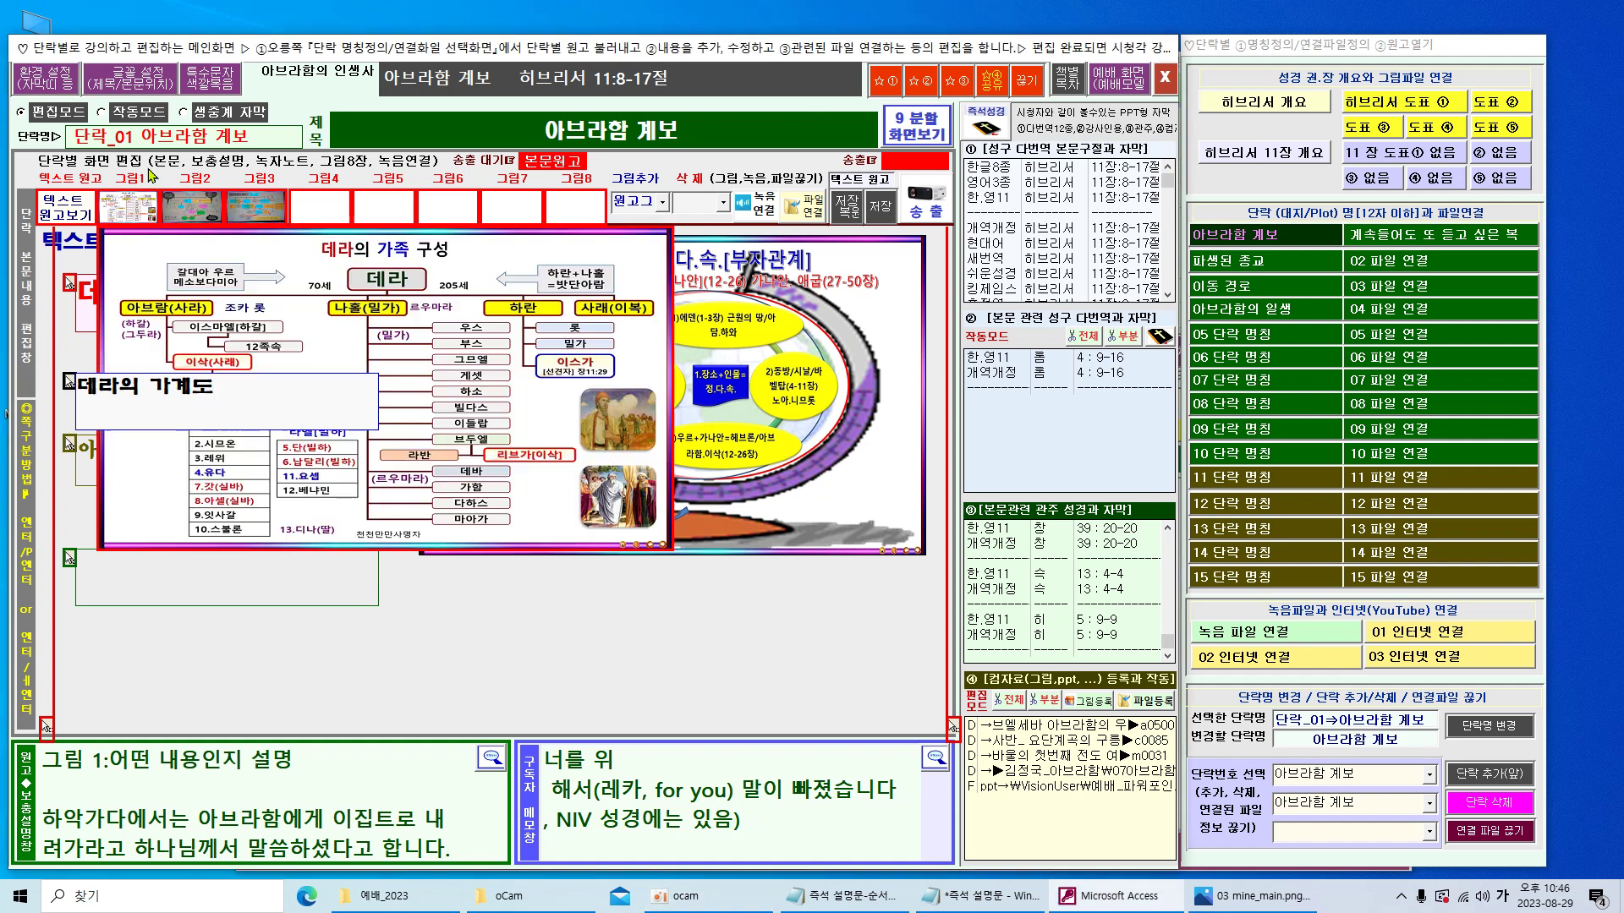
{"action": "left_click", "coordinate": [208, 80]}
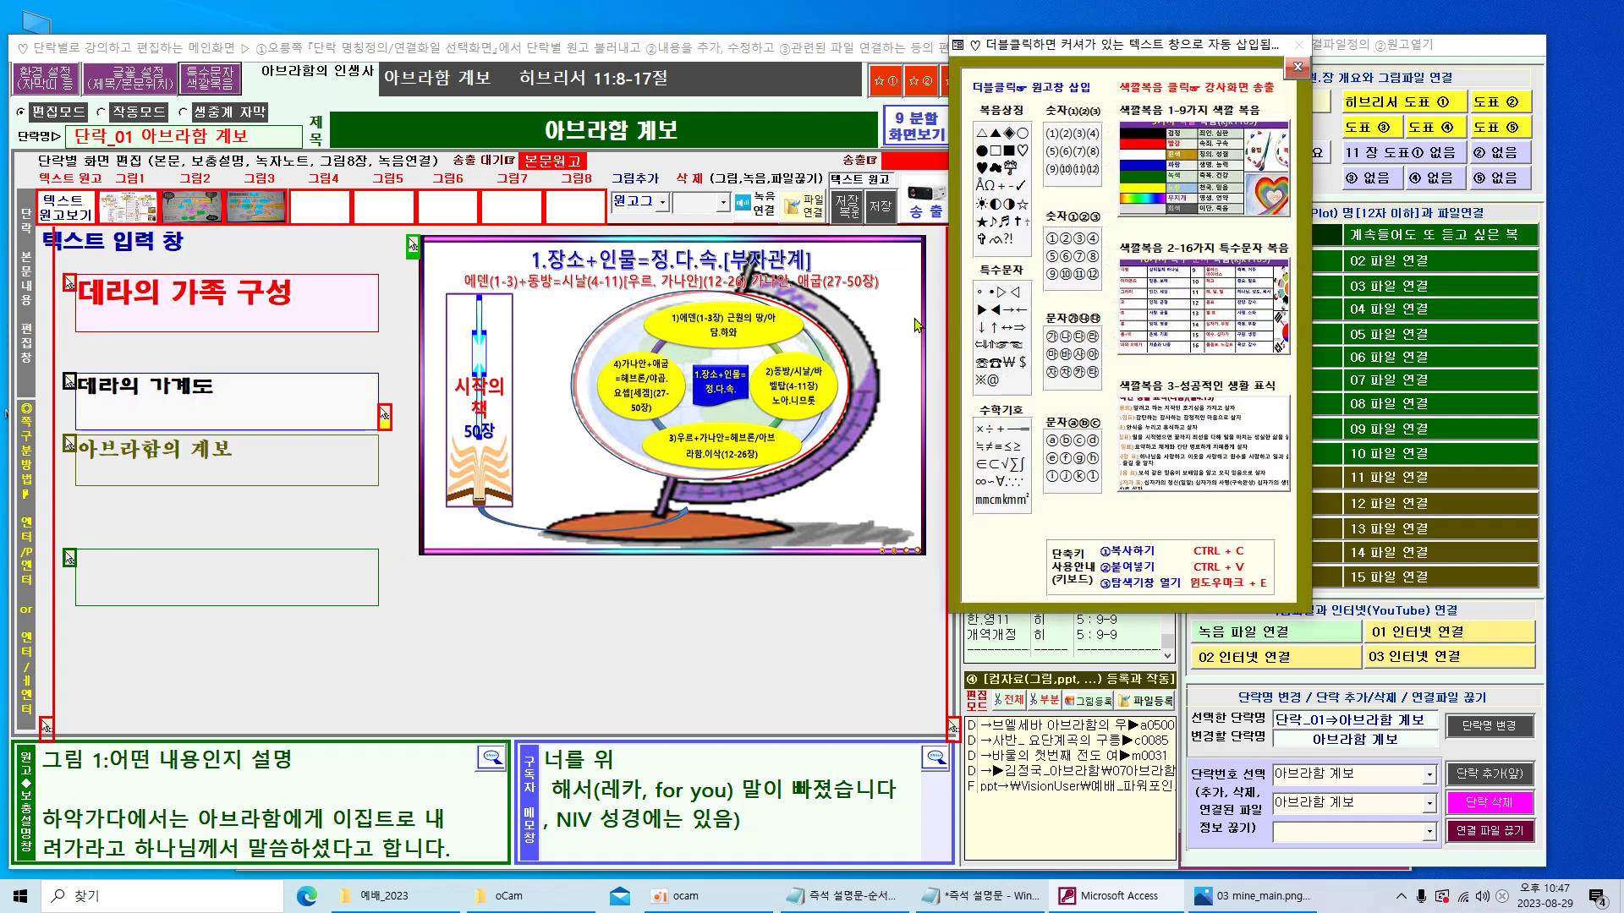
{"action": "double_click", "coordinate": [1004, 182]}
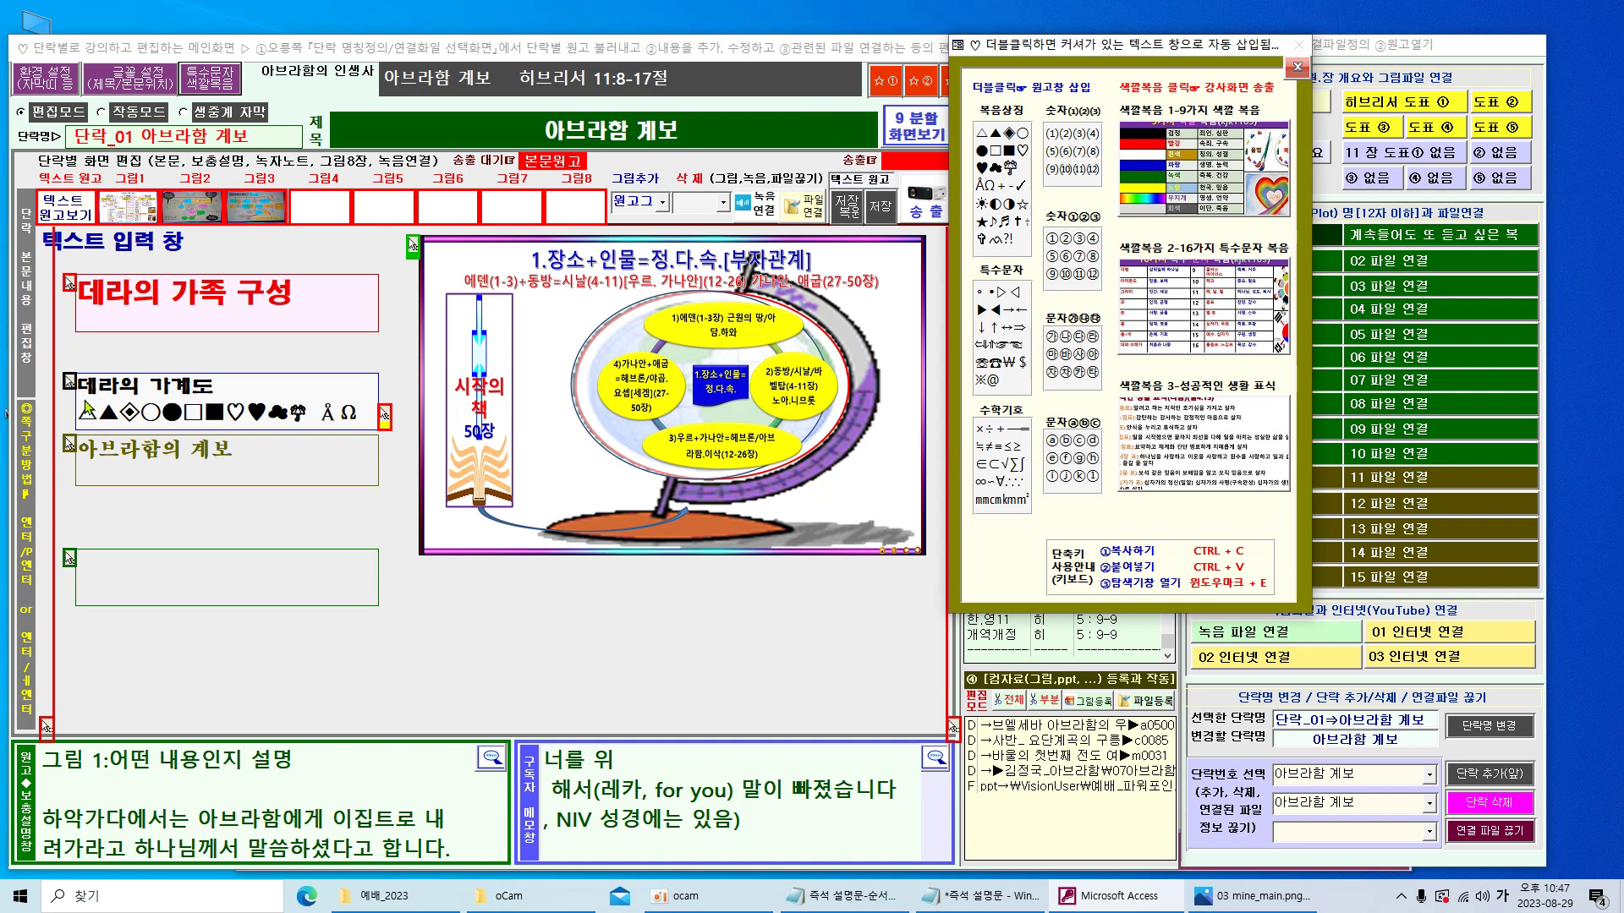
{"action": "left_click", "coordinate": [1296, 68]}
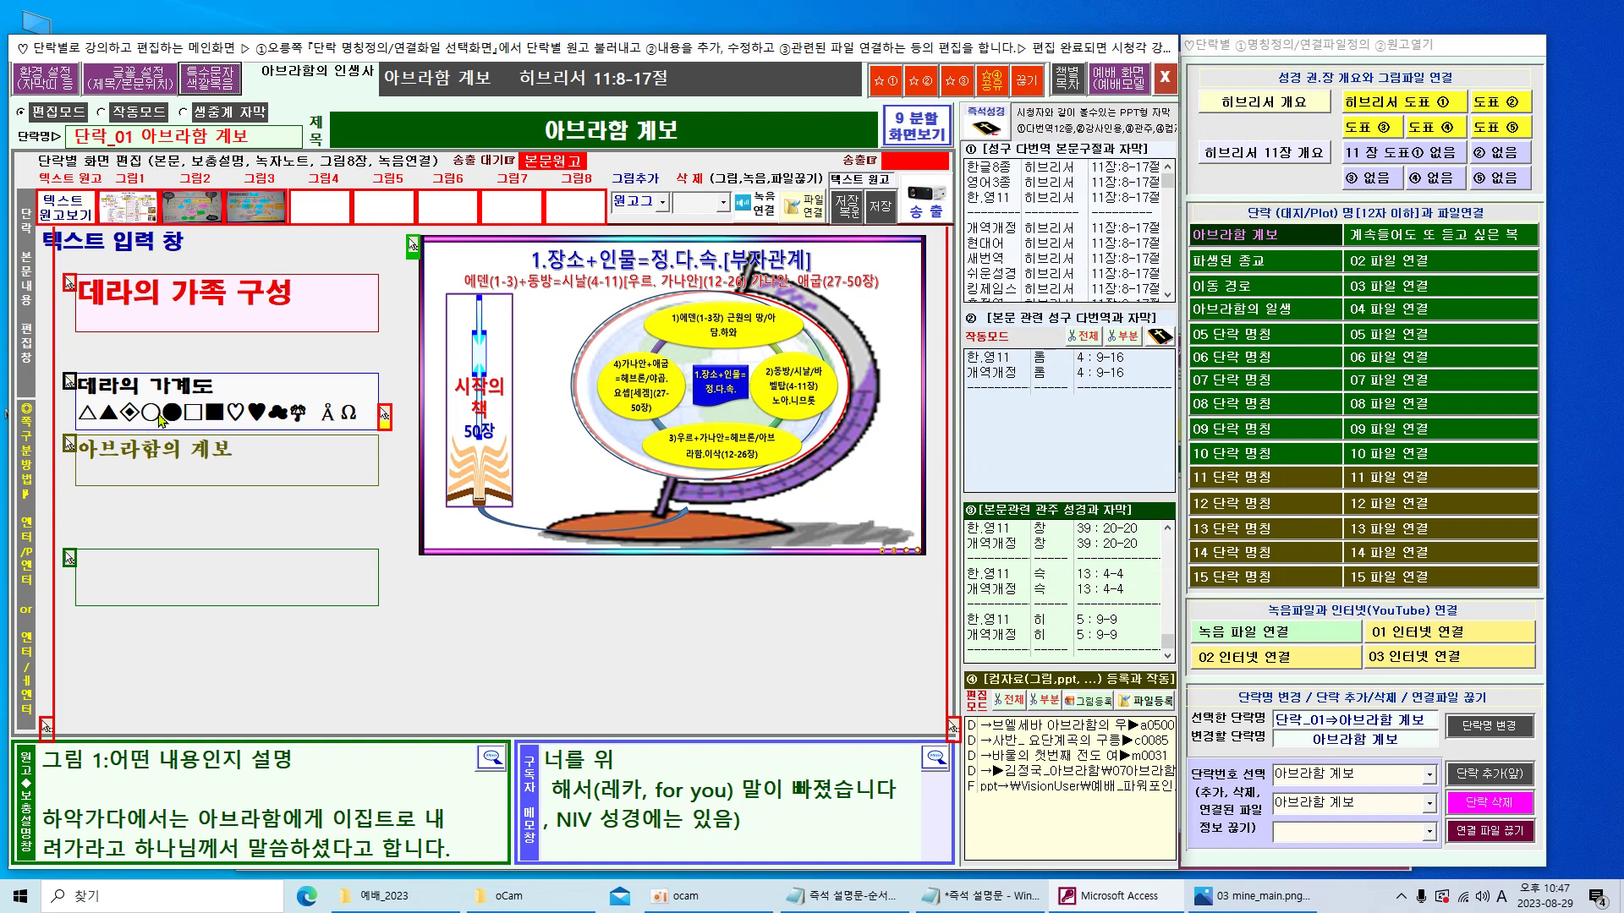
- Copy the ♡ symbol from the inserted row and paste it in front of 데라의 가계도
{"action": "double_click", "coordinate": [233, 418]}
{"action": "key", "text": "ctrl+c"}
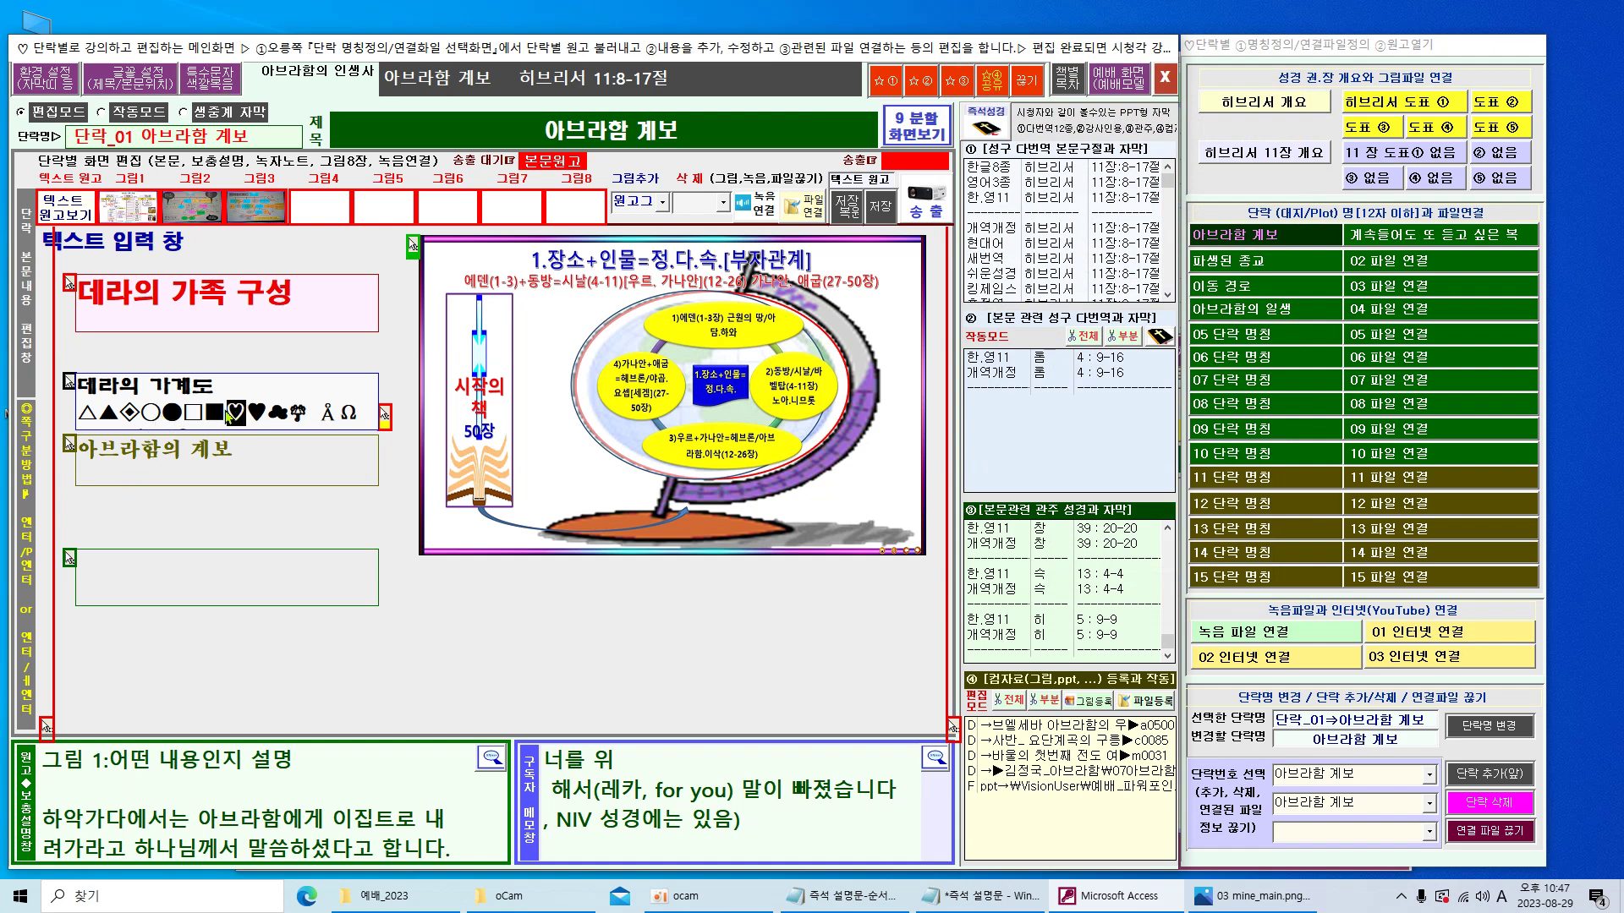
{"action": "left_click", "coordinate": [82, 387]}
{"action": "key", "text": "ctrl+v"}
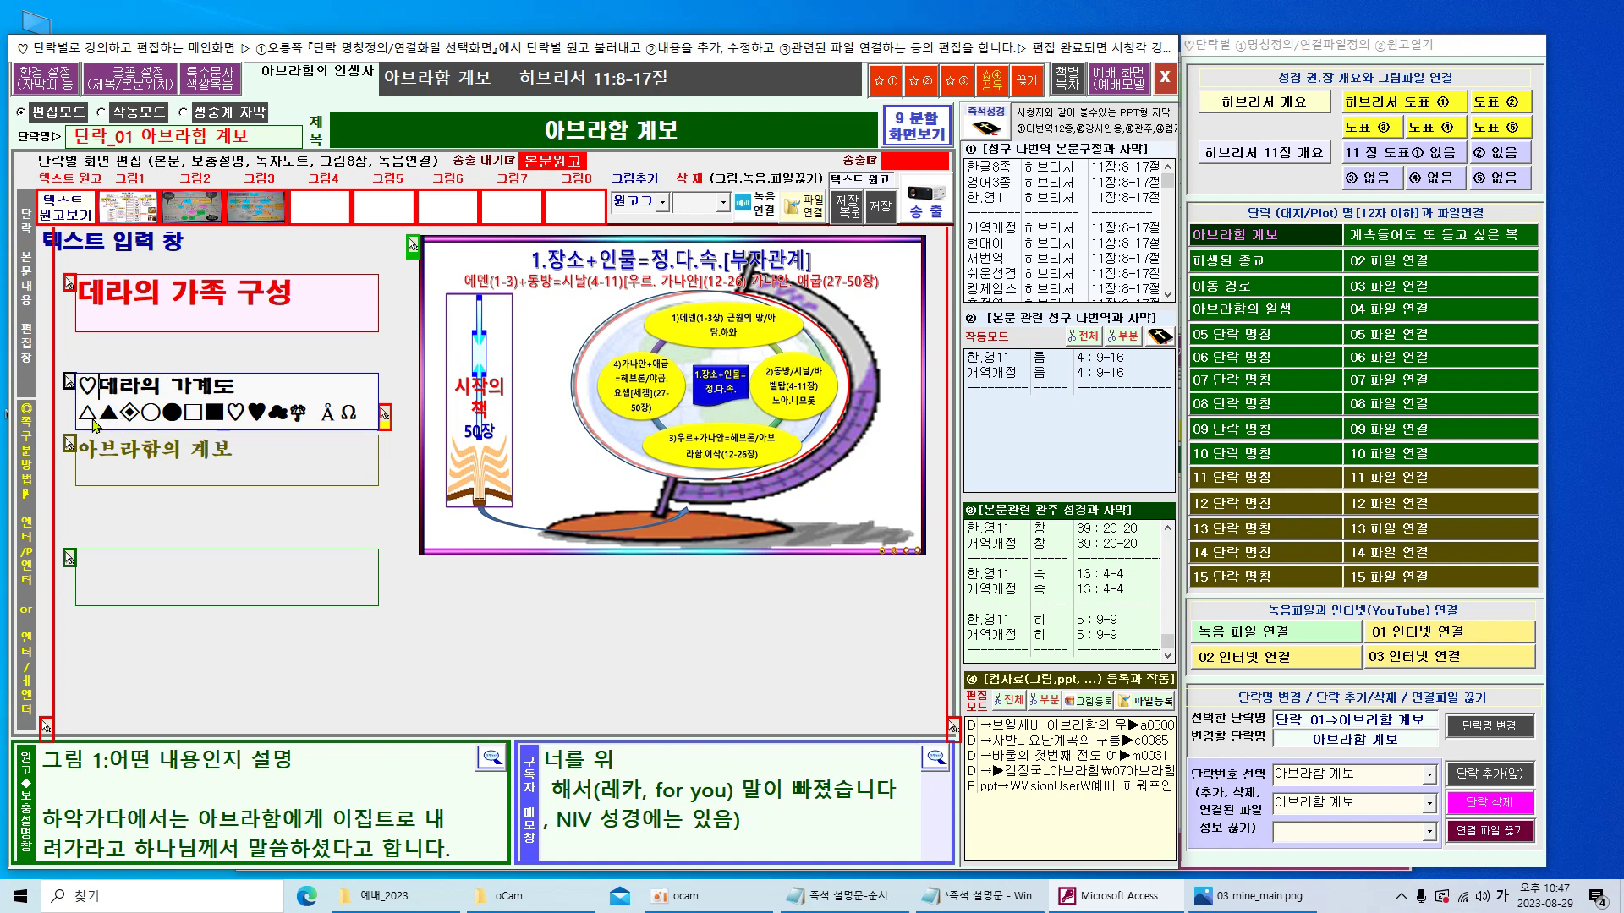
- Delete the remaining inserted symbols from the second subheading box, keeping only ♡데라의 가계도
{"action": "left_click_drag", "start_coordinate": [78, 414], "coordinate": [372, 415]}
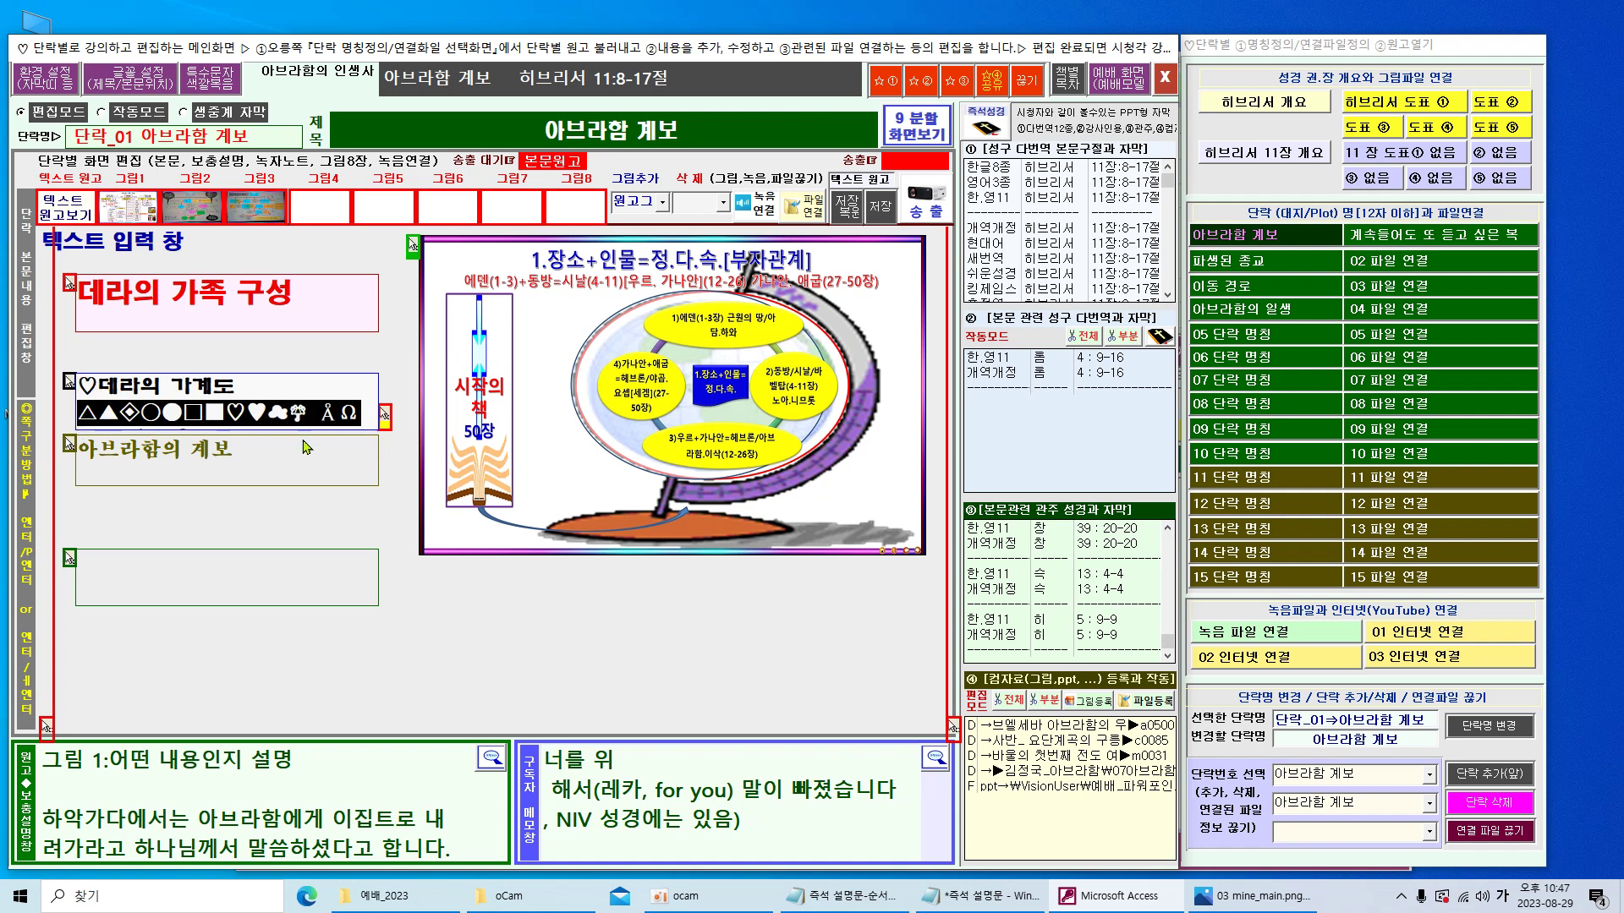
{"action": "type", "text": "+-✔☀◐◑☆★♪♬†□✞ᨓ?!"}
{"action": "key", "text": "ctrl+a"}
{"action": "key", "text": "Delete"}
{"action": "left_click", "coordinate": [302, 475]}
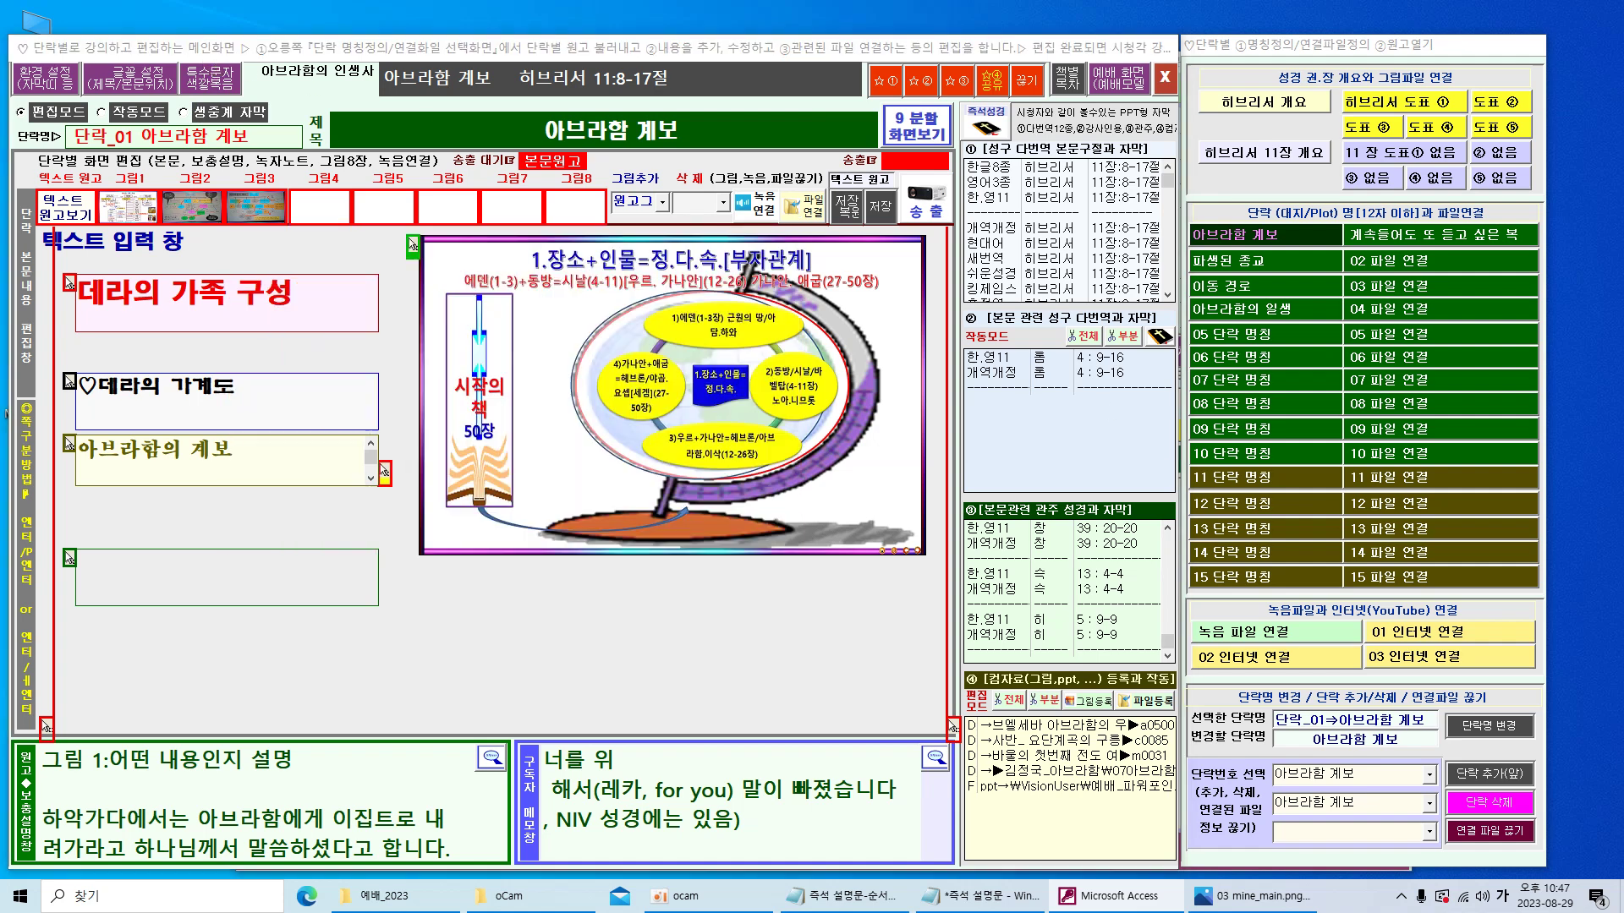
{"action": "key", "text": "alt+Tab"}
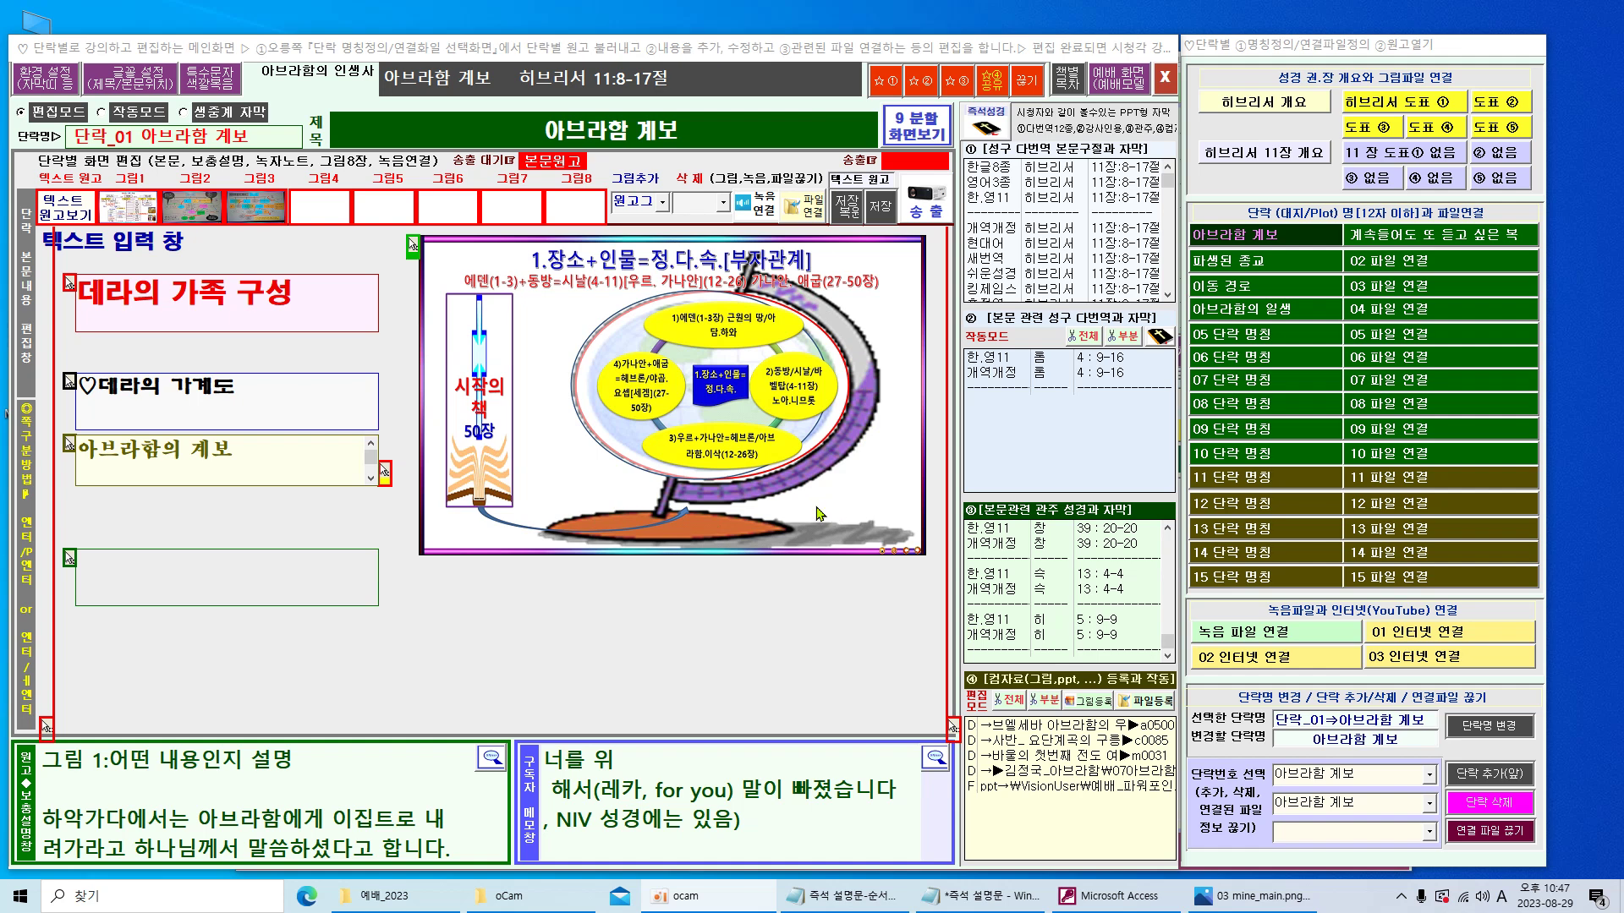
- Move the globe picture to the upper-left corner of the paragraph canvas and enlarge it to fill nearly the whole canvas
{"action": "left_click", "coordinate": [414, 246]}
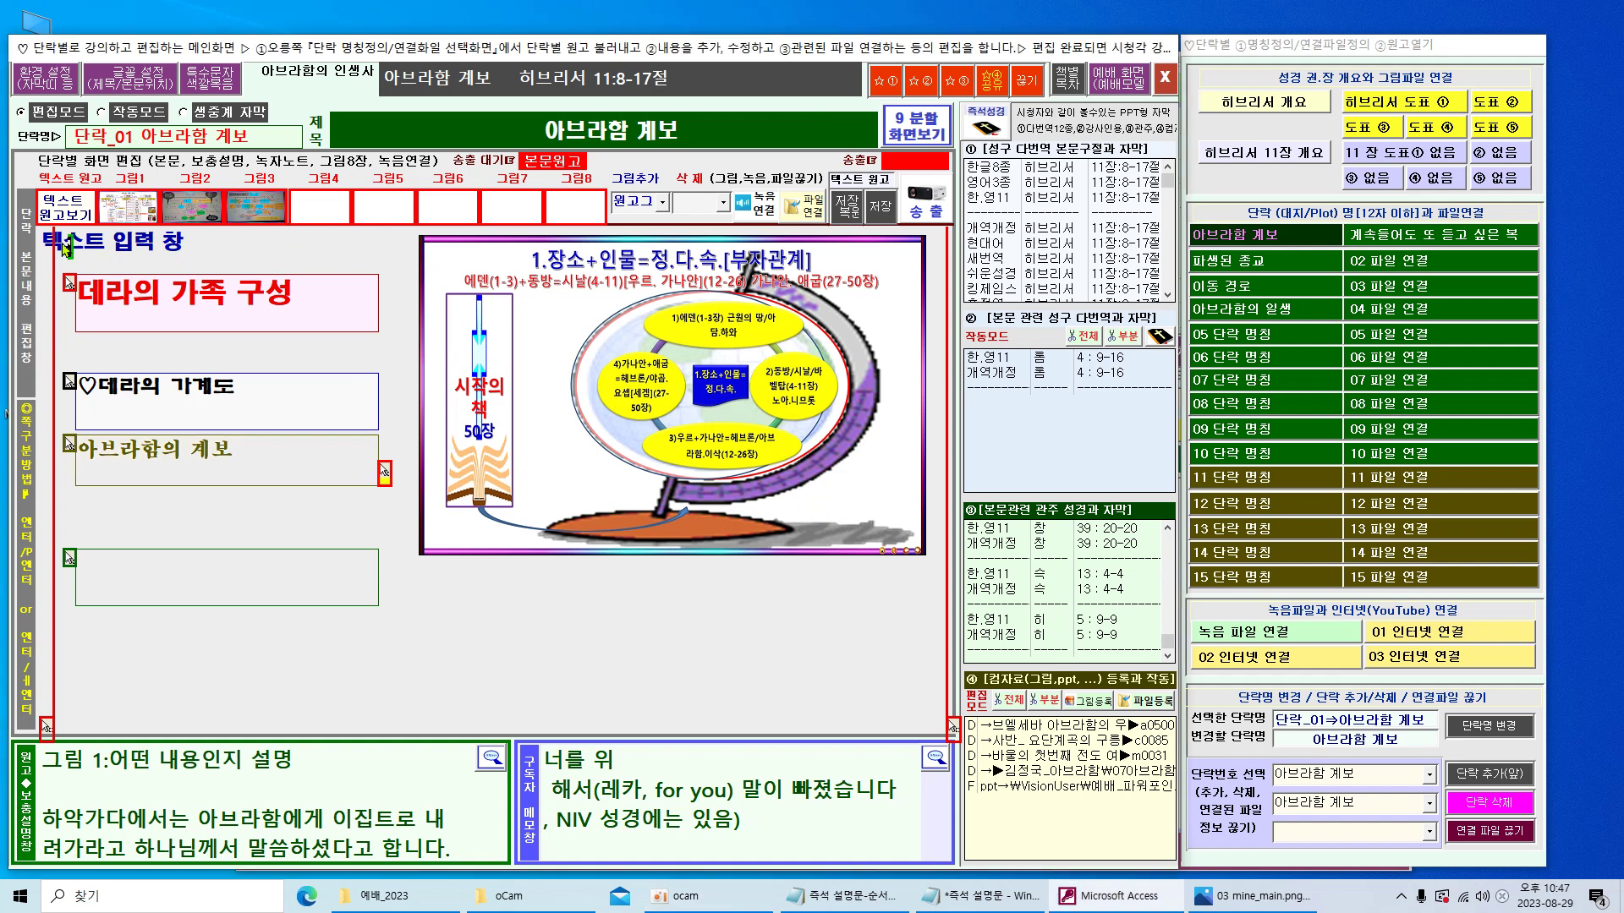
{"action": "left_click", "coordinate": [48, 243]}
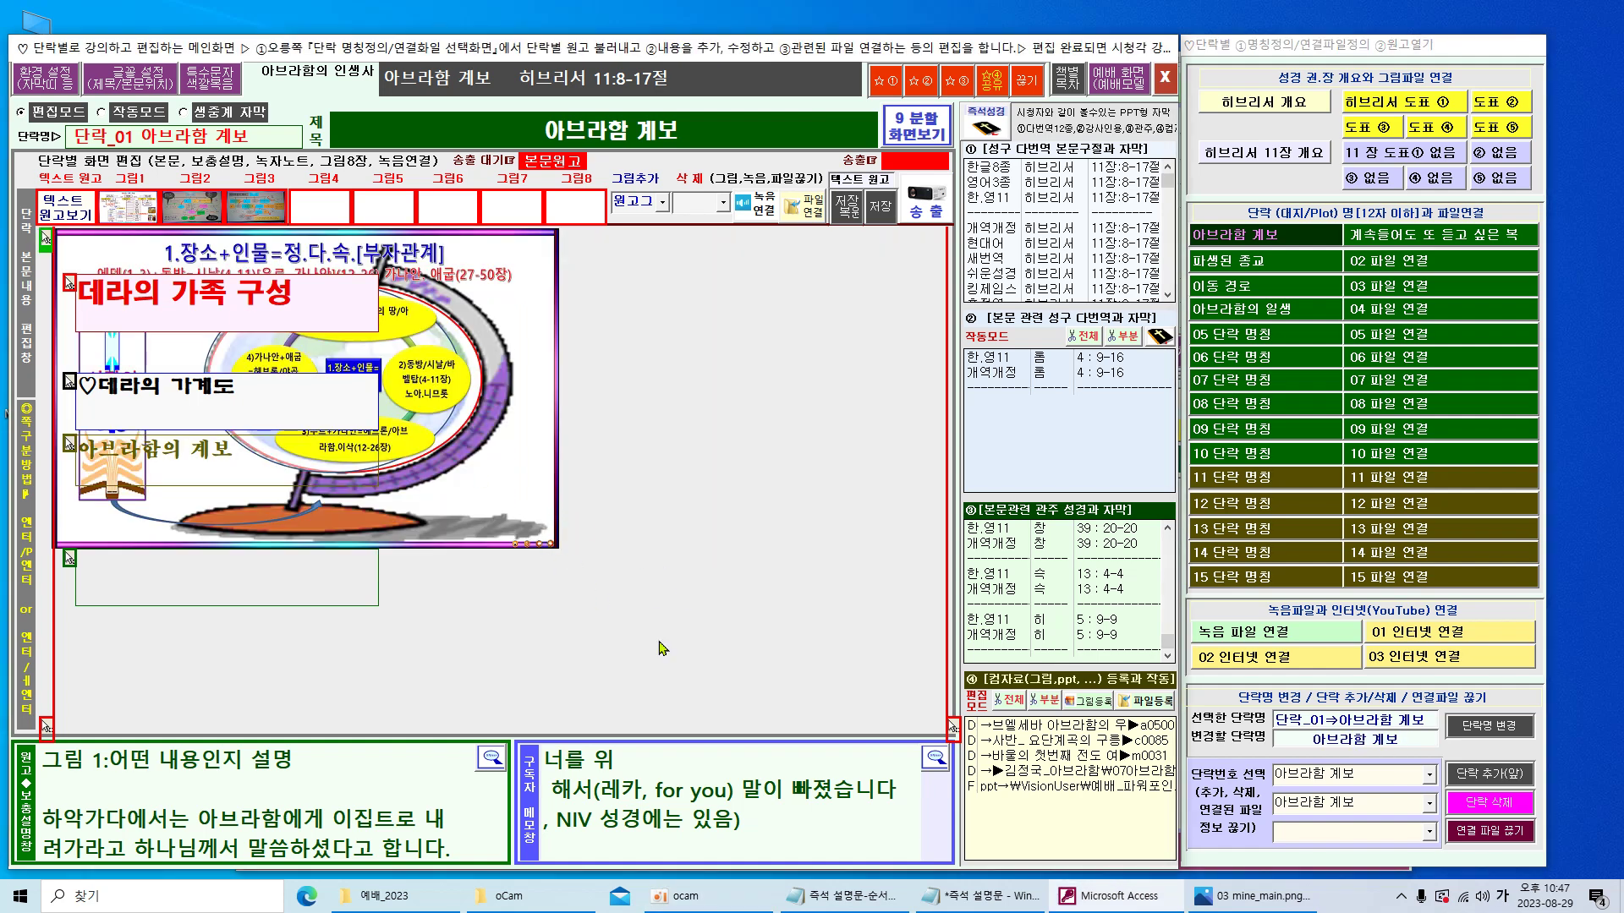
{"action": "left_click", "coordinate": [933, 728]}
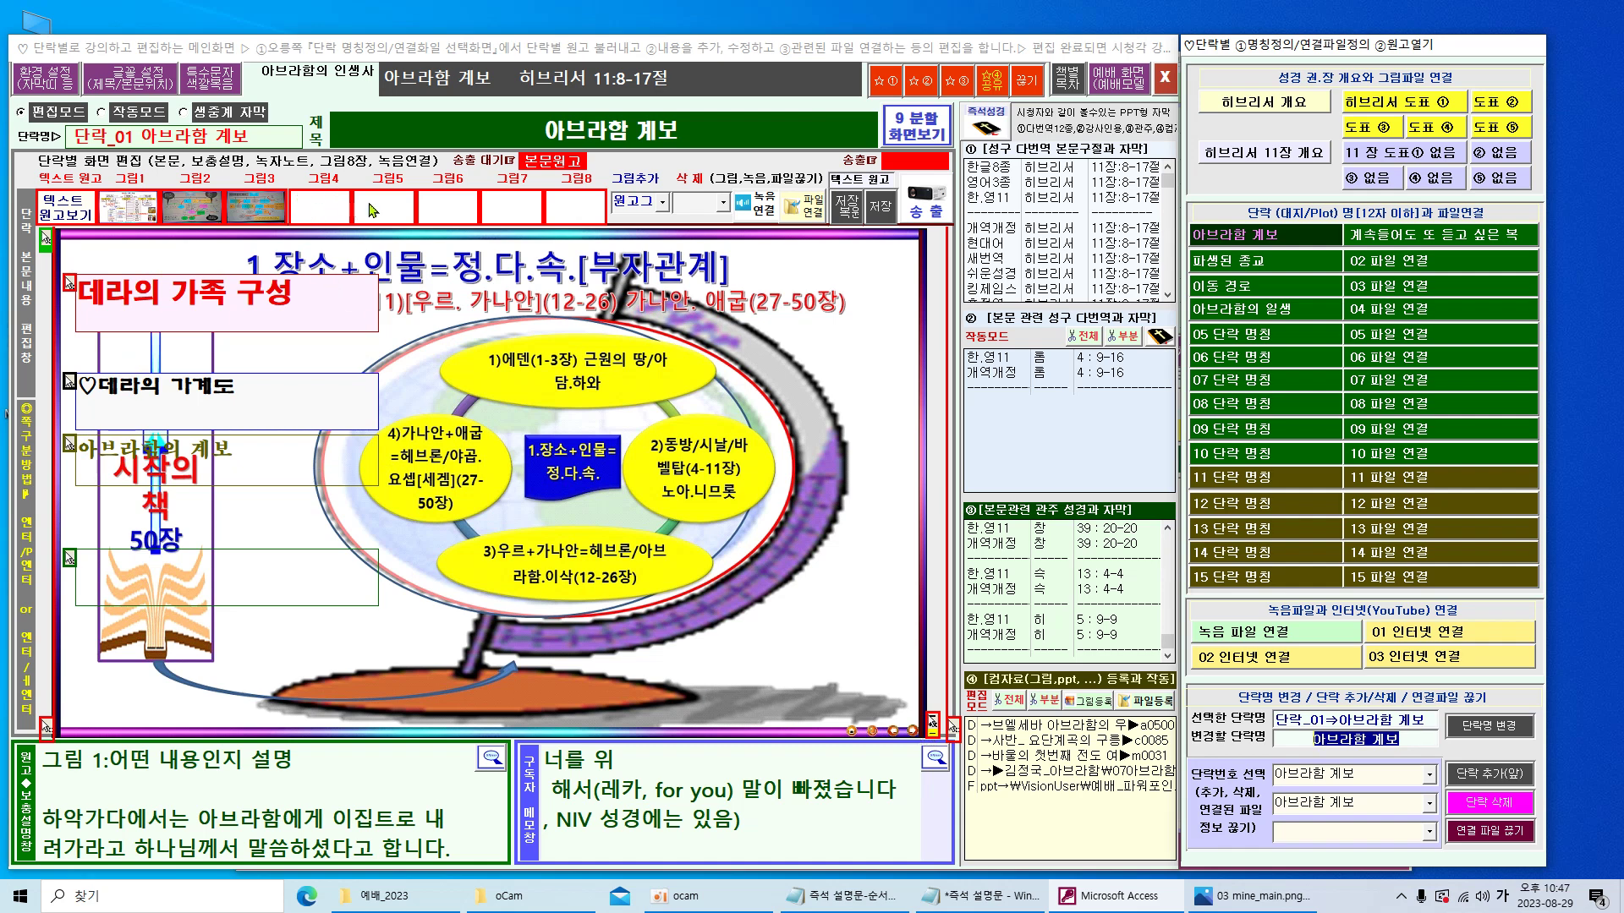
- Move the globe picture to the right of the subheading boxes and shrink it to leave a margin below it
{"action": "left_click", "coordinate": [46, 245]}
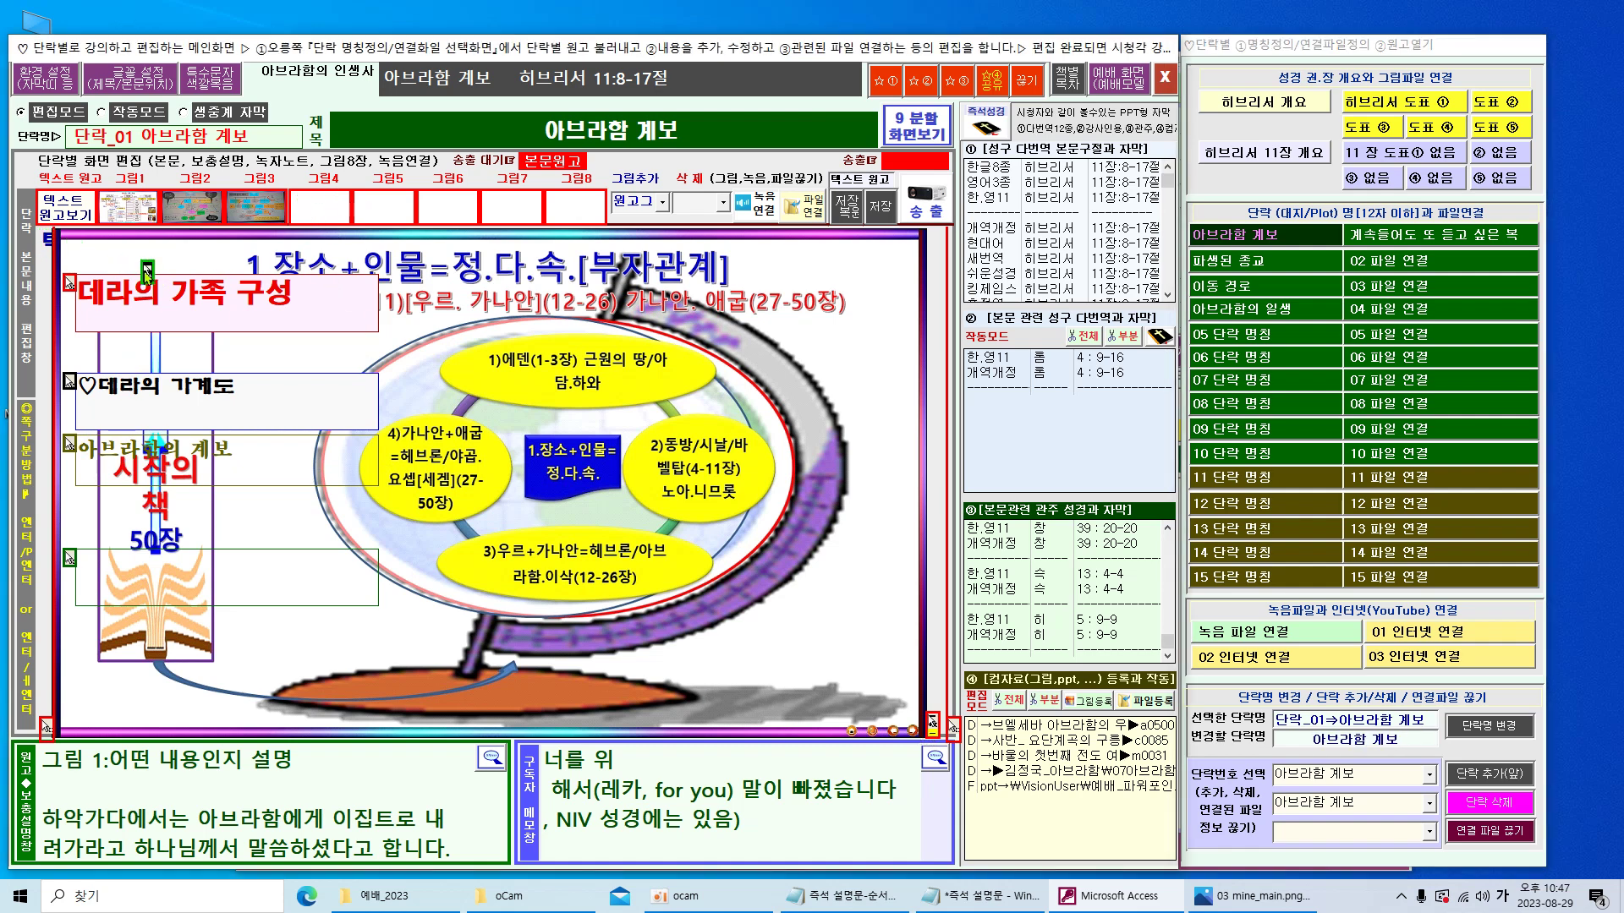
{"action": "left_click", "coordinate": [318, 277]}
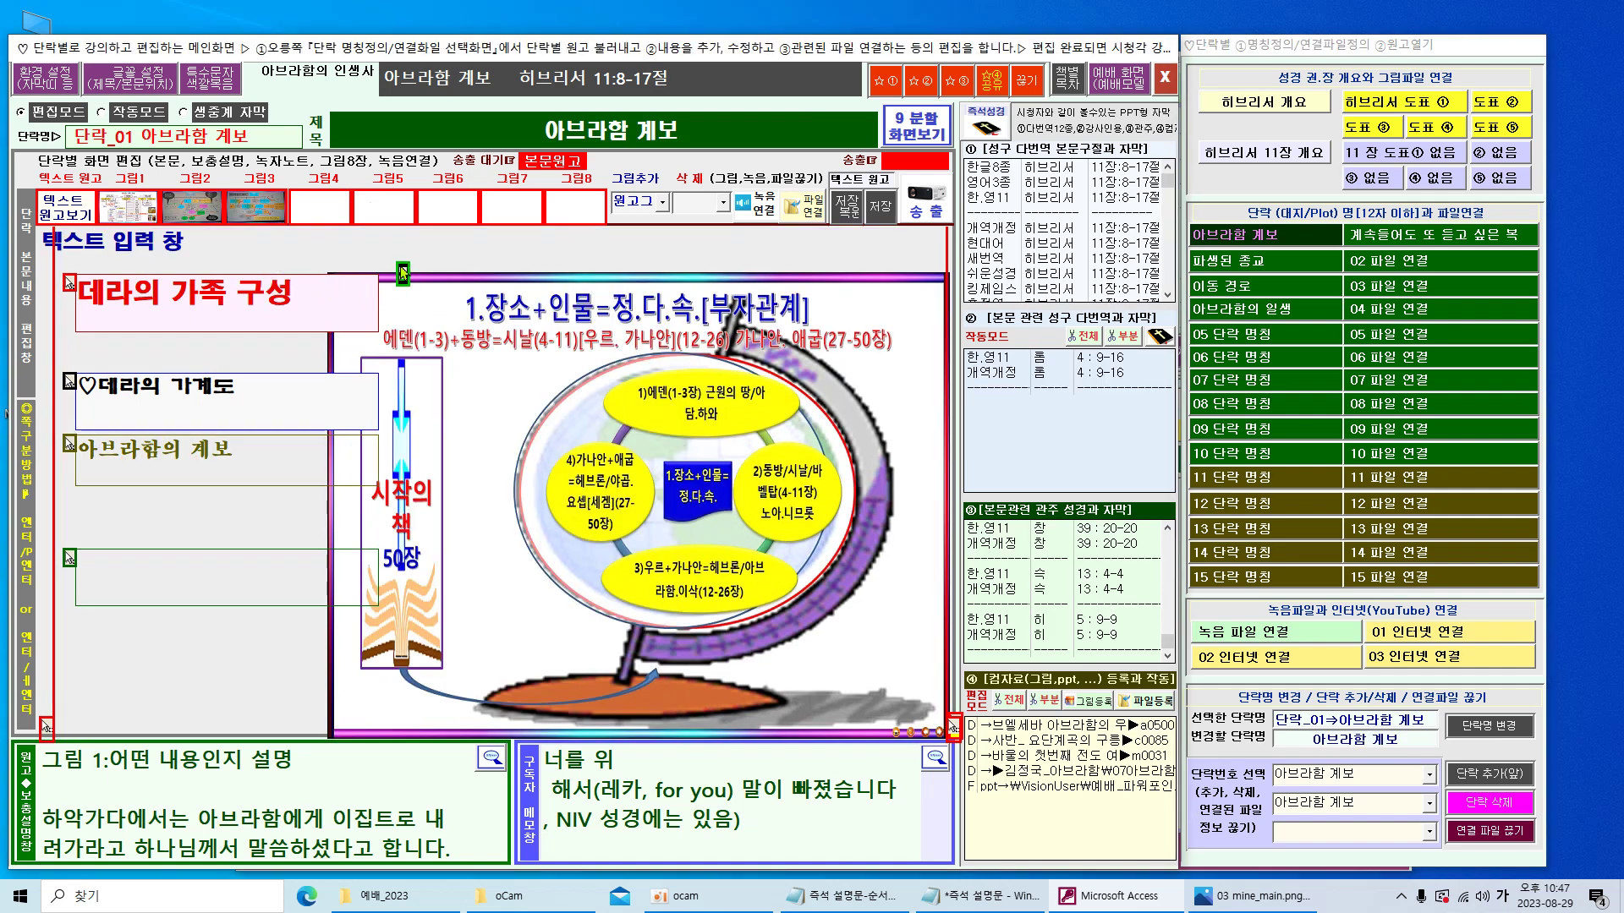
{"action": "left_click_drag", "start_coordinate": [391, 255], "coordinate": [392, 261]}
{"action": "left_click_drag", "start_coordinate": [953, 711], "coordinate": [934, 601]}
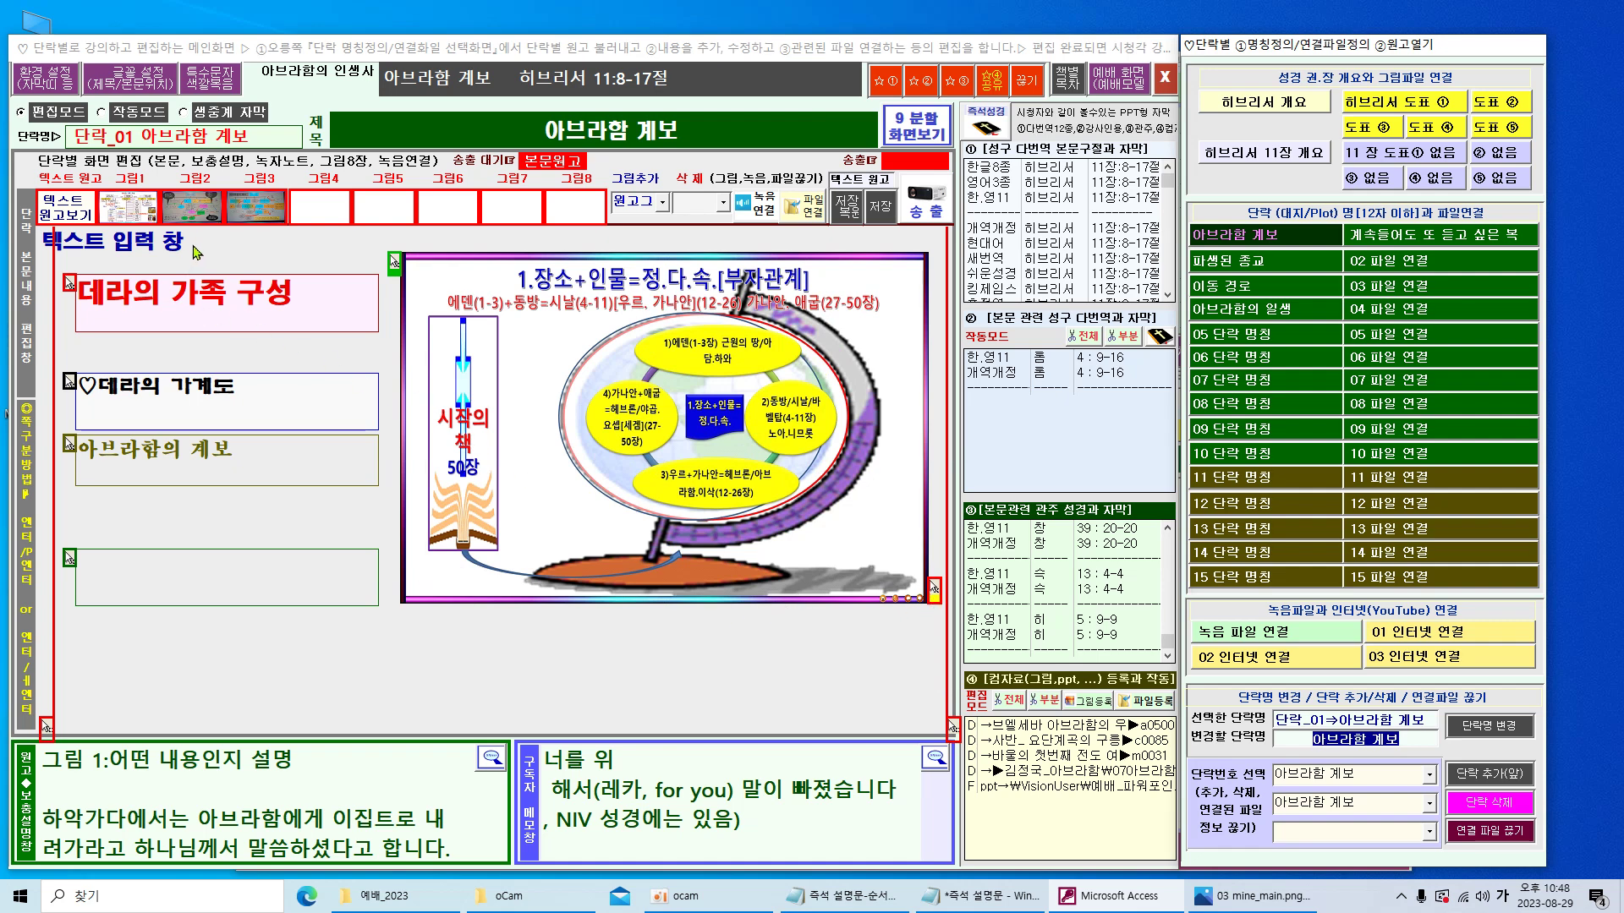
- Replace the main text 텍스트 입력 창 with 강사가 하고 and leave the text editing area
{"action": "left_click_drag", "start_coordinate": [201, 243], "coordinate": [22, 227]}
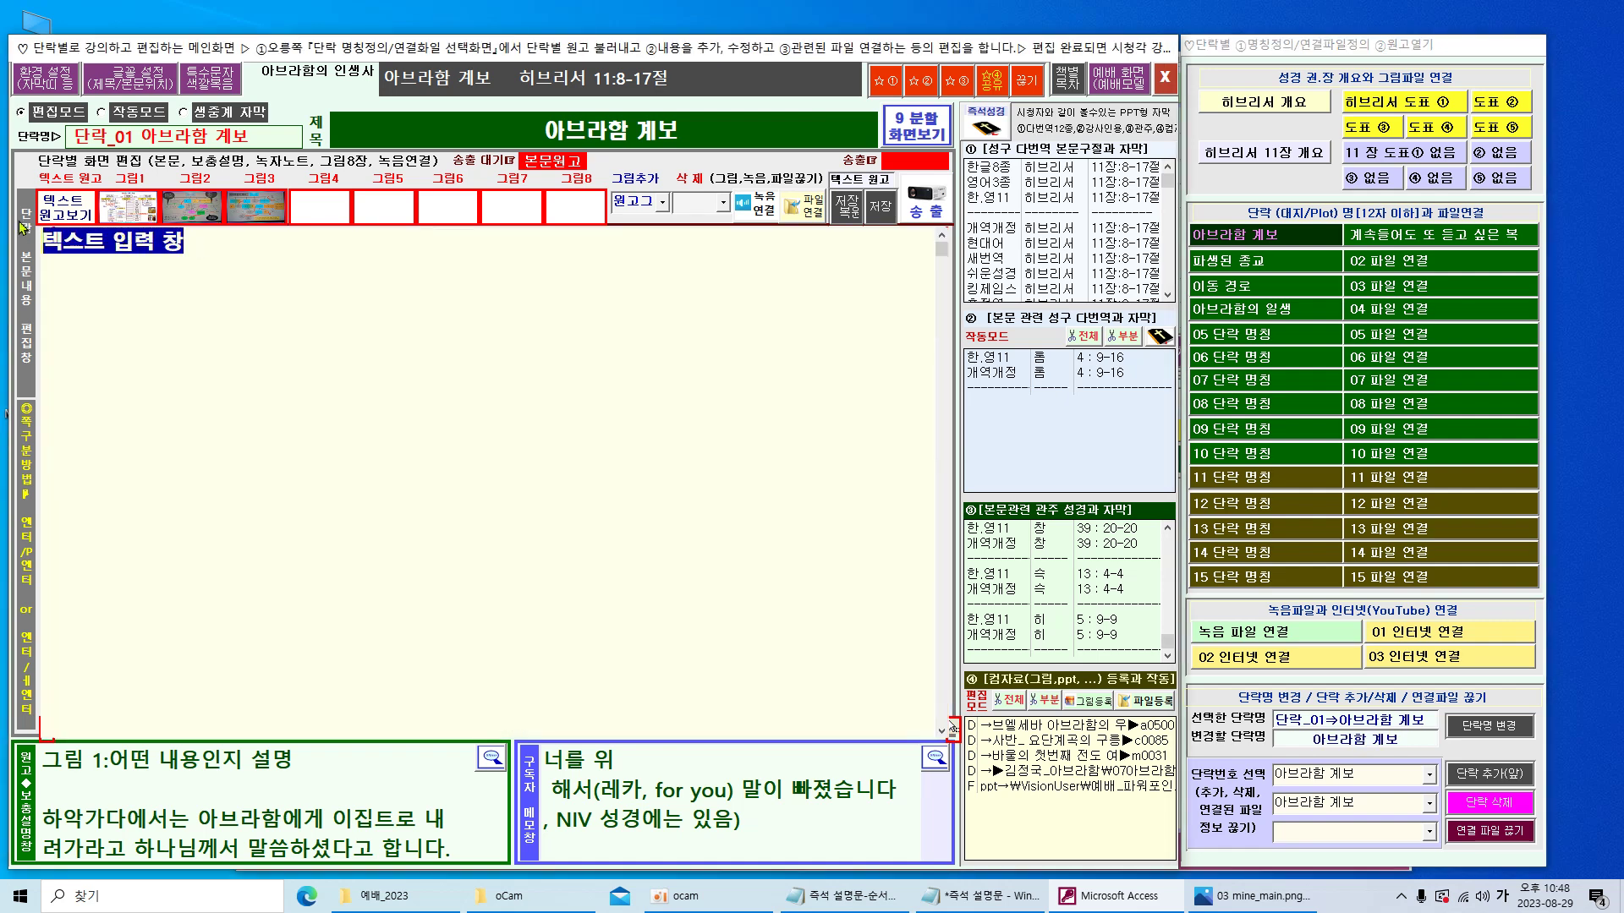
{"action": "type", "text": "강사가"}
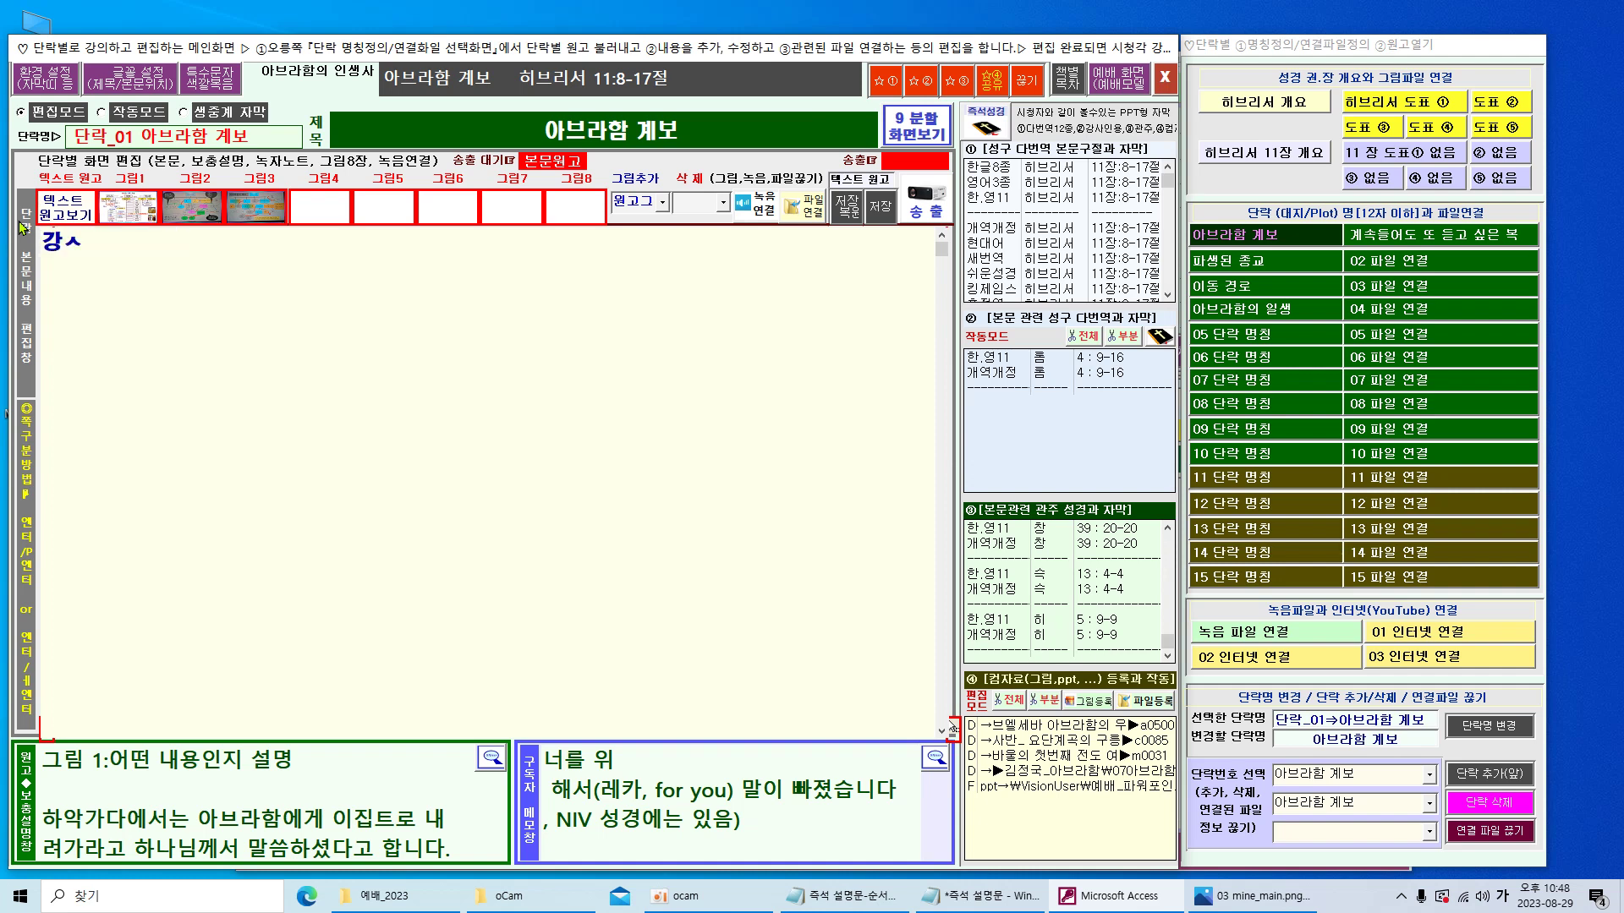
{"action": "type", "text": " 하고"}
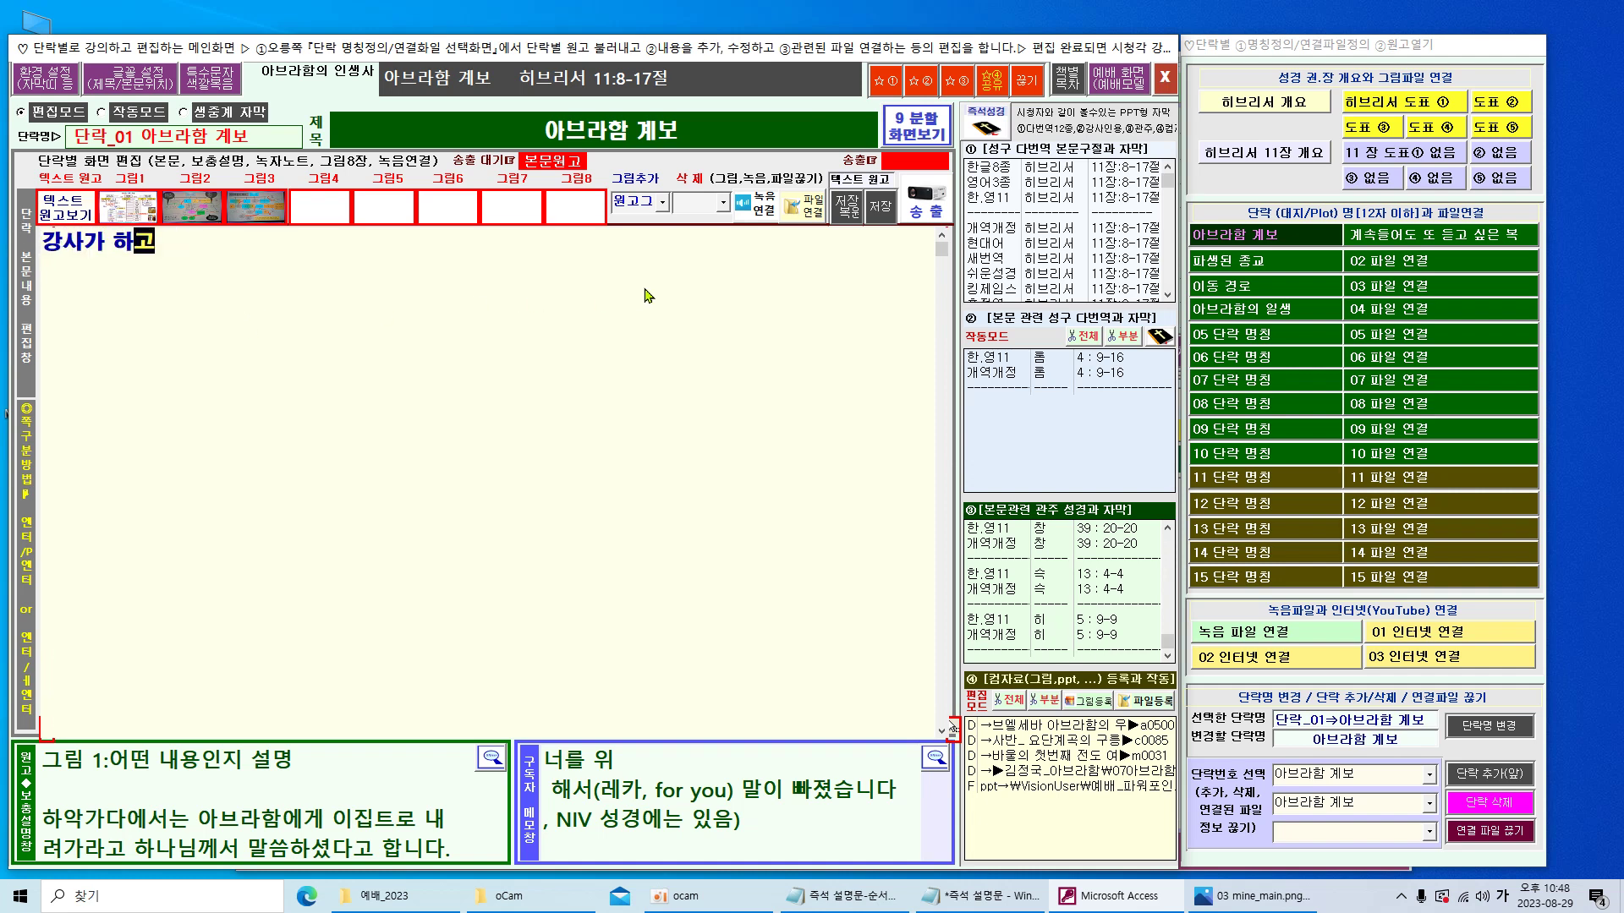
{"action": "left_click", "coordinate": [414, 769]}
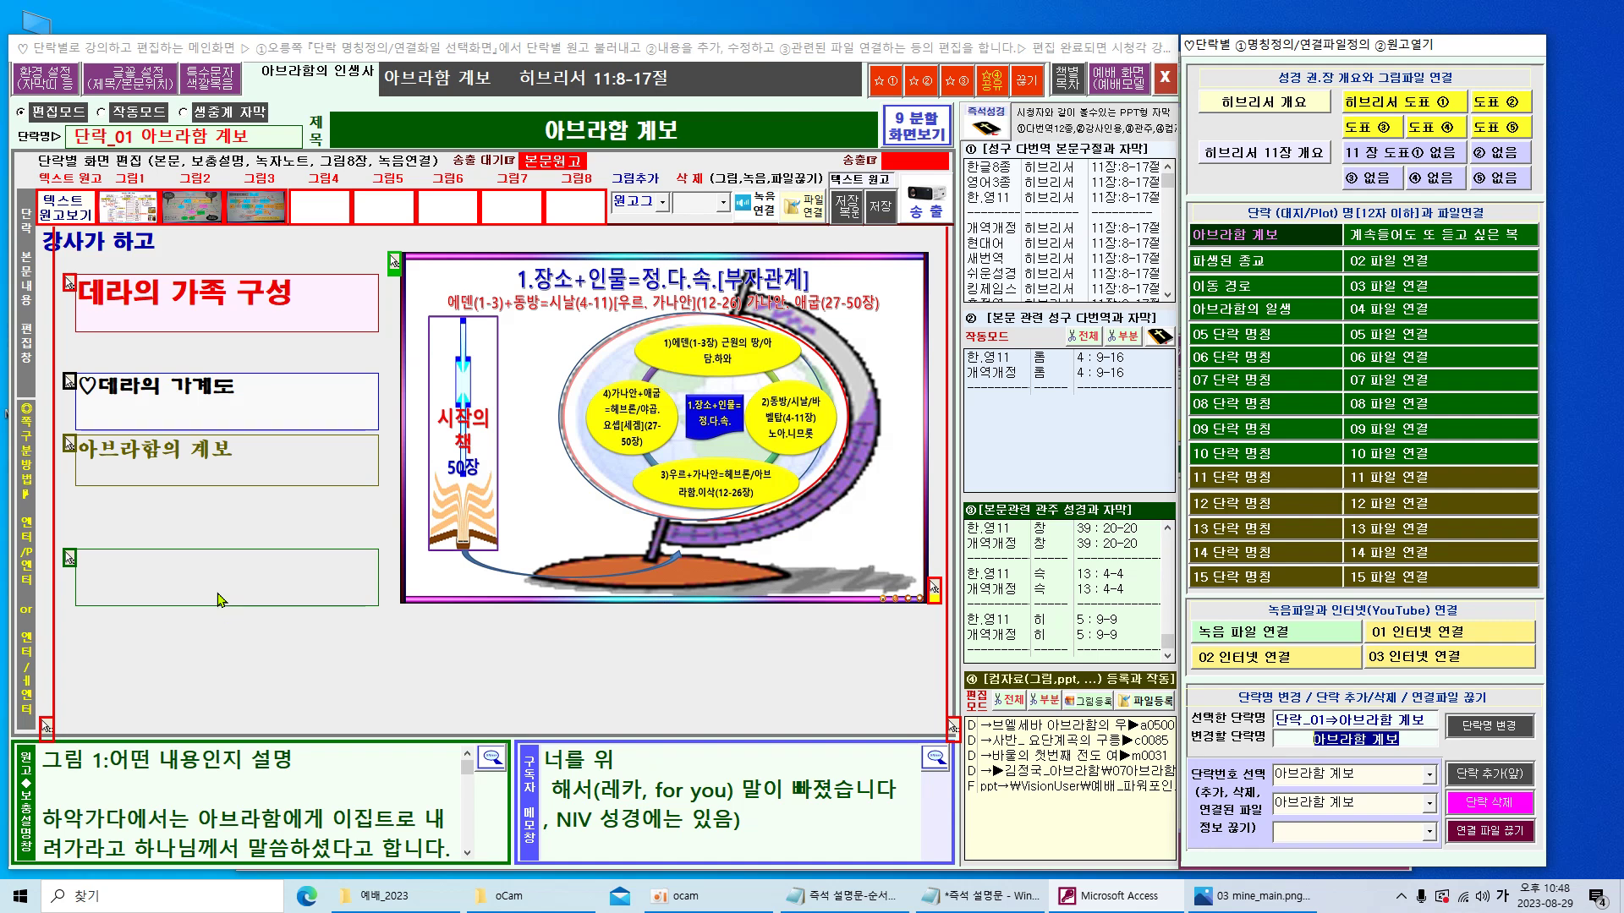
- Shift the 강사가 하고 text one line down and indent it, and lower the 데라의 가족 구성 box beneath it
{"action": "left_click", "coordinate": [88, 247]}
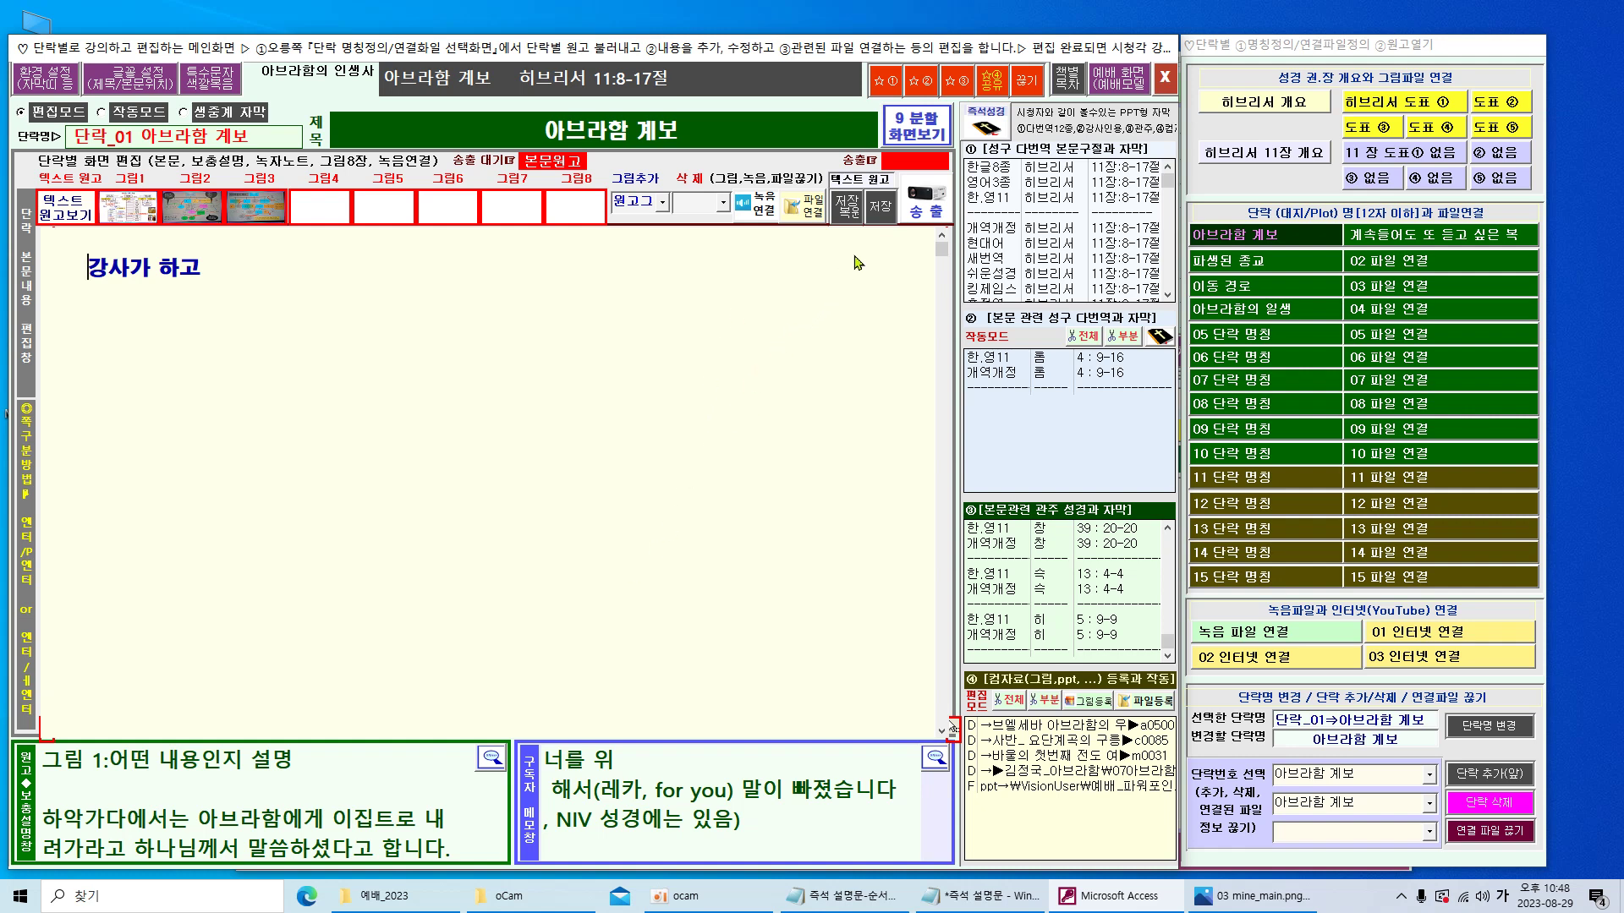
{"action": "left_click", "coordinate": [892, 217]}
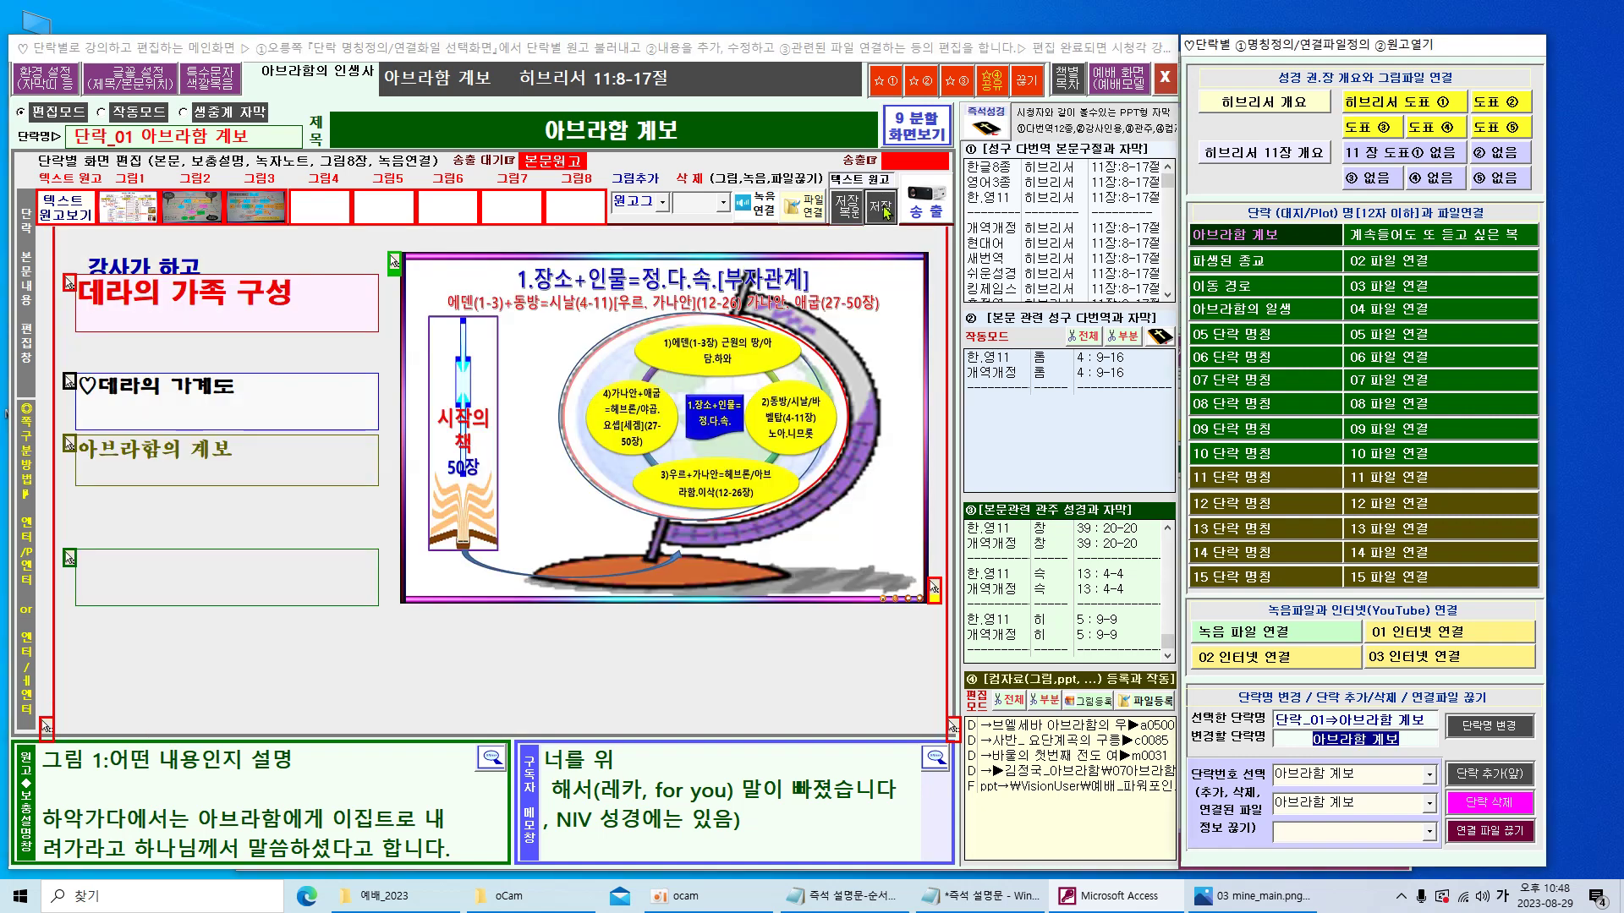
{"action": "left_click_drag", "start_coordinate": [70, 283], "coordinate": [72, 313]}
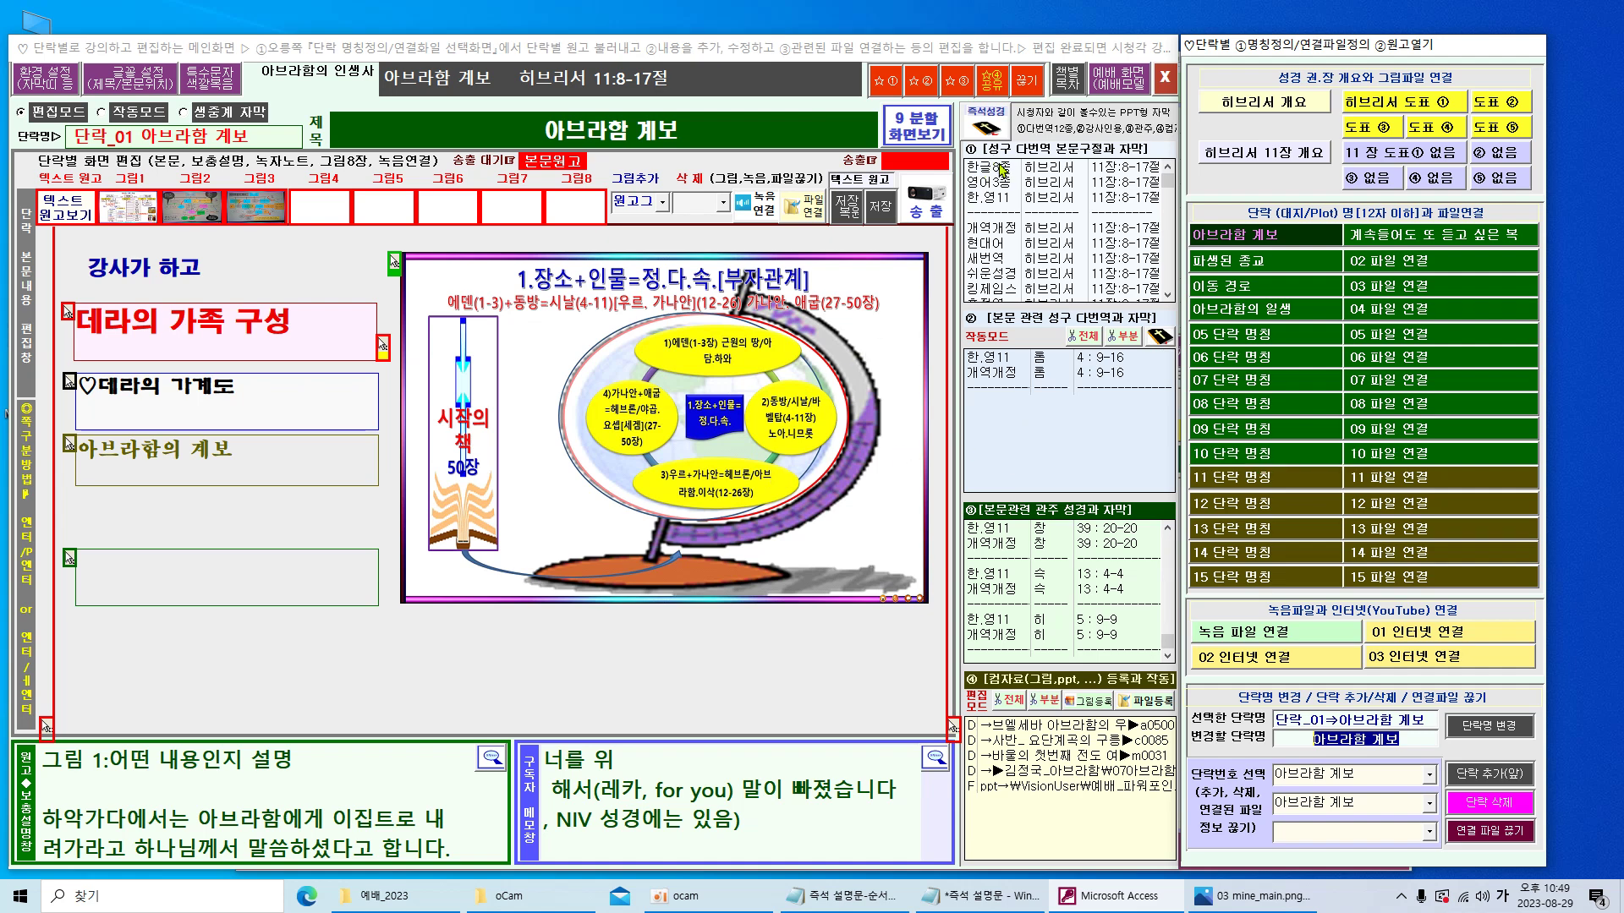
- Open 누가복음 chapter 1 from verse 5 in the 한글 8종 다번역 view of the instant Bible lookup
{"action": "left_click", "coordinate": [987, 128]}
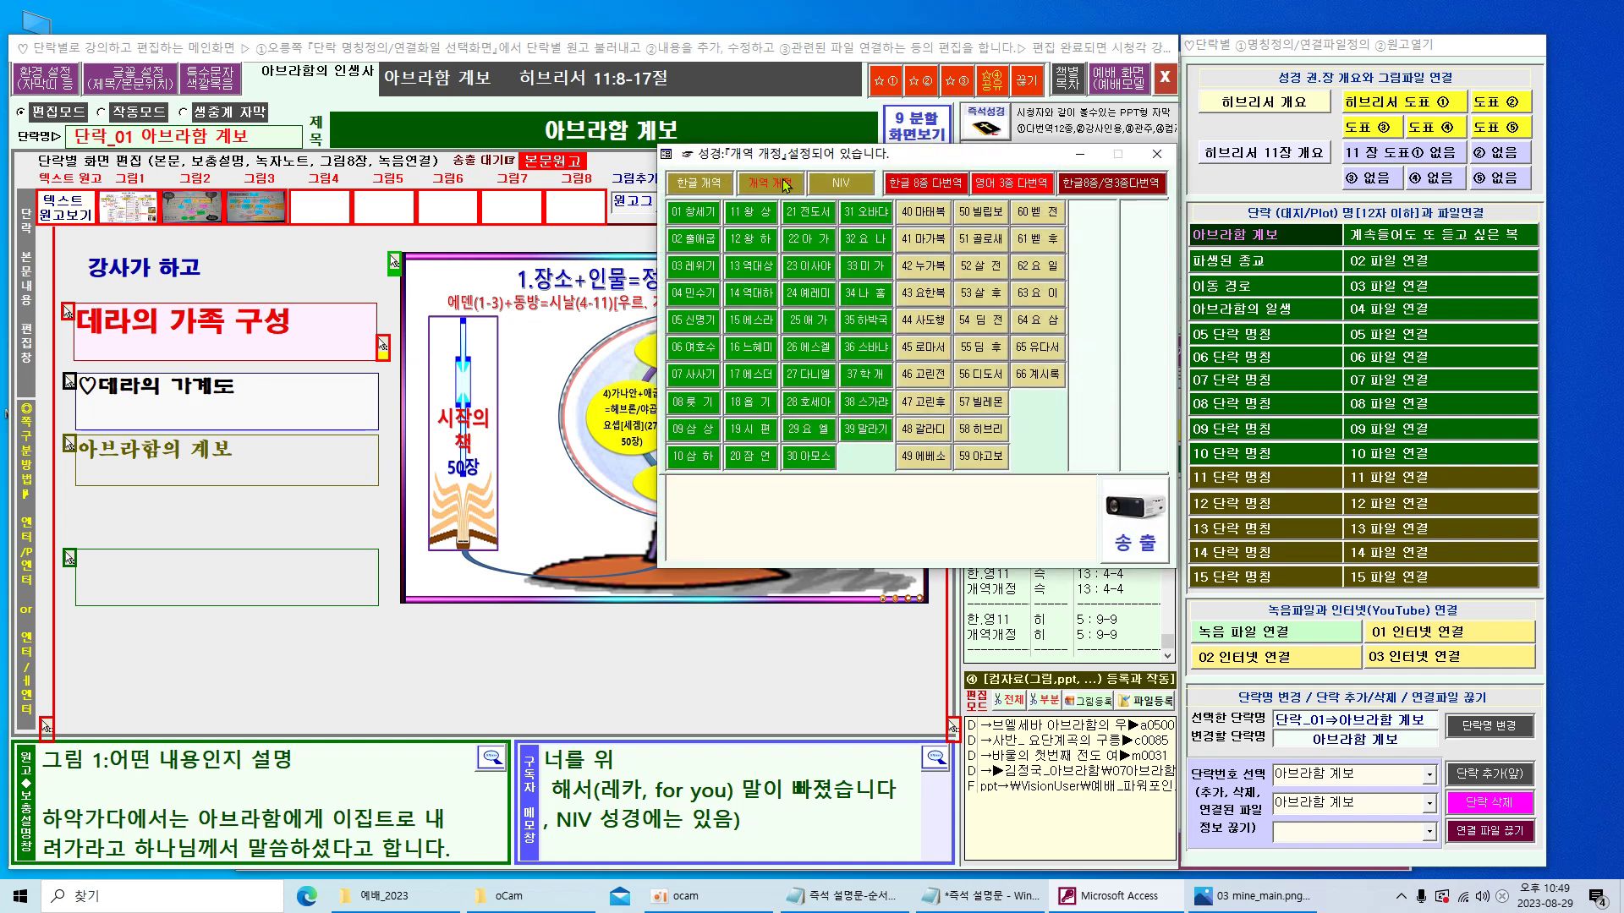
{"action": "left_click", "coordinate": [940, 191]}
{"action": "left_click", "coordinate": [928, 269]}
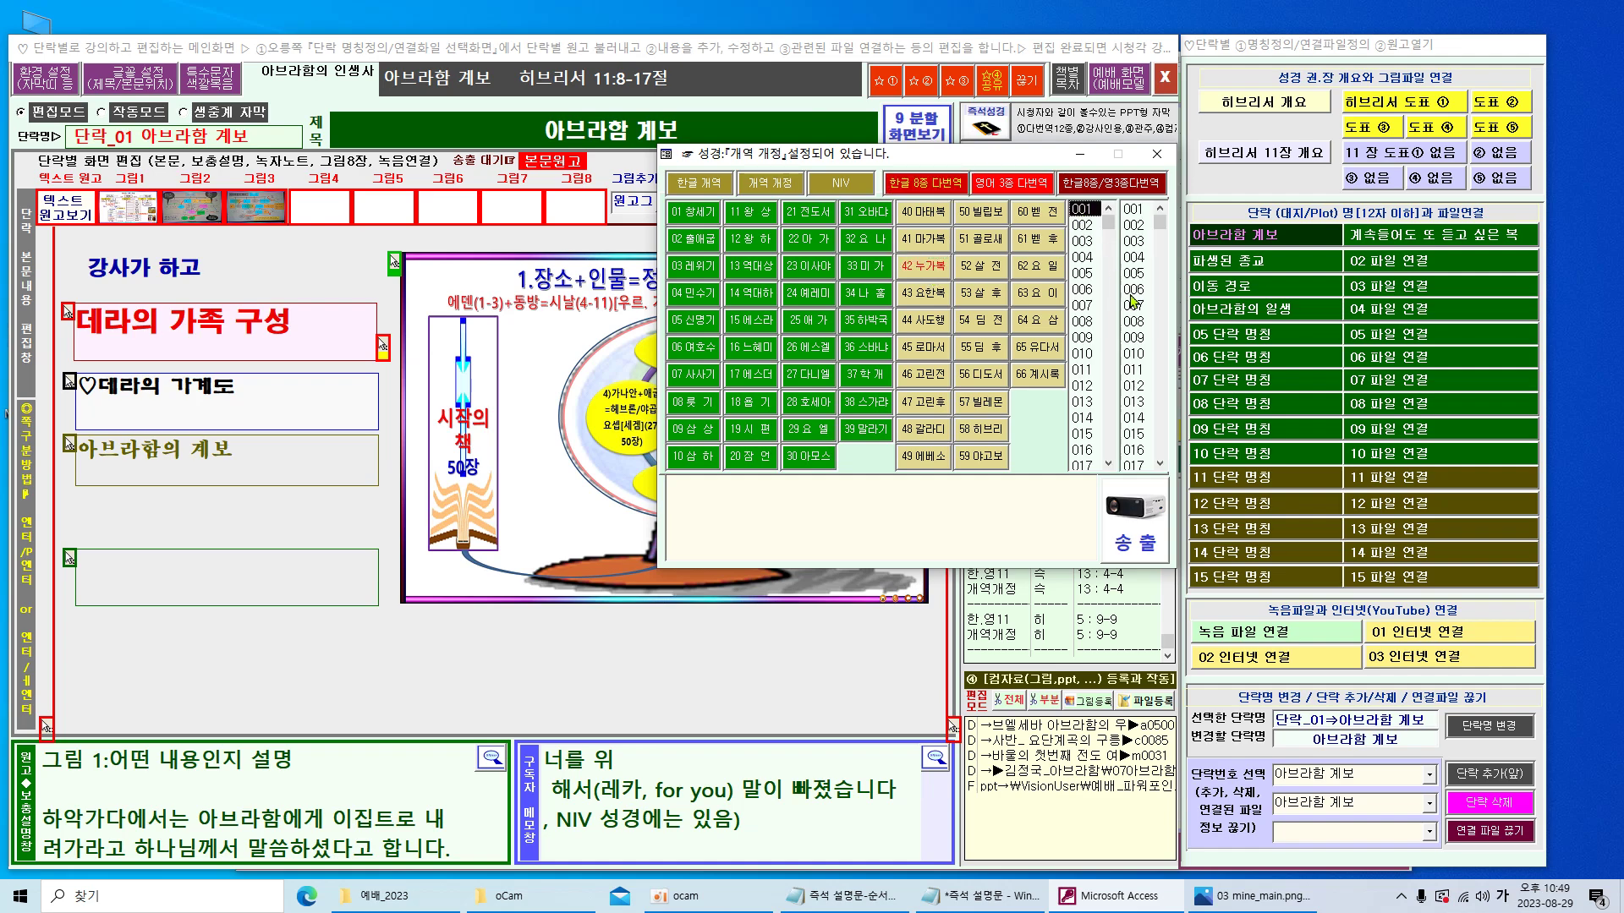
{"action": "left_click", "coordinate": [1139, 274]}
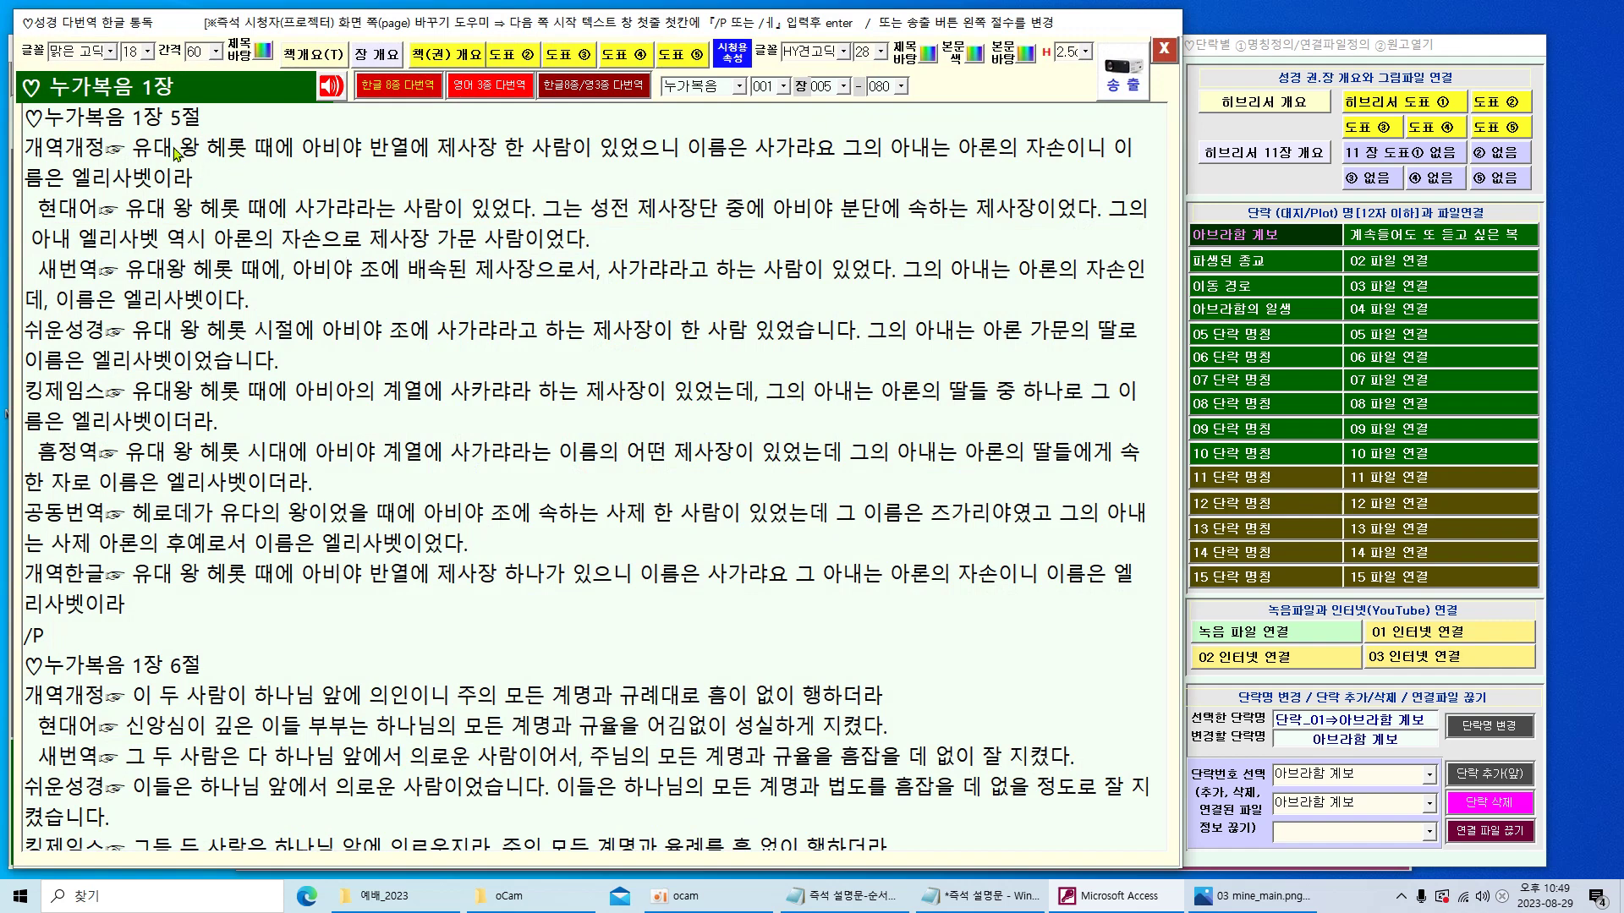
- Examine the parallel Korean translations of 누가복음 1장 5절, including 개역개정, 새번역 and 흠정역, and close the reading view
{"action": "double_click", "coordinate": [115, 148]}
{"action": "left_click", "coordinate": [105, 241]}
{"action": "left_click", "coordinate": [103, 483]}
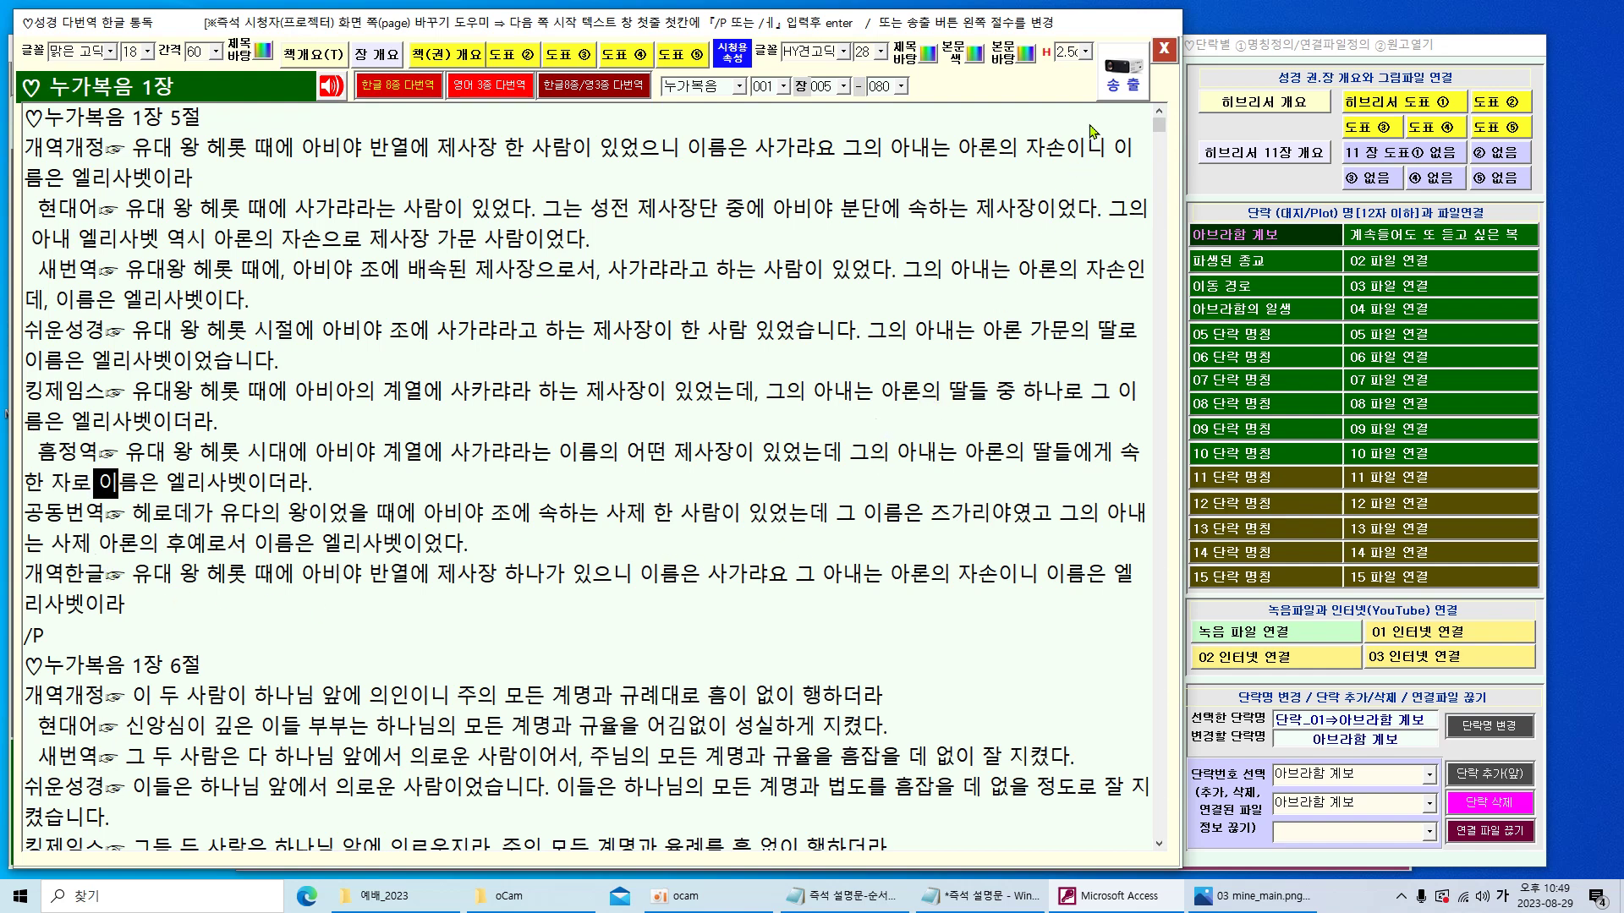
{"action": "left_click", "coordinate": [1165, 51]}
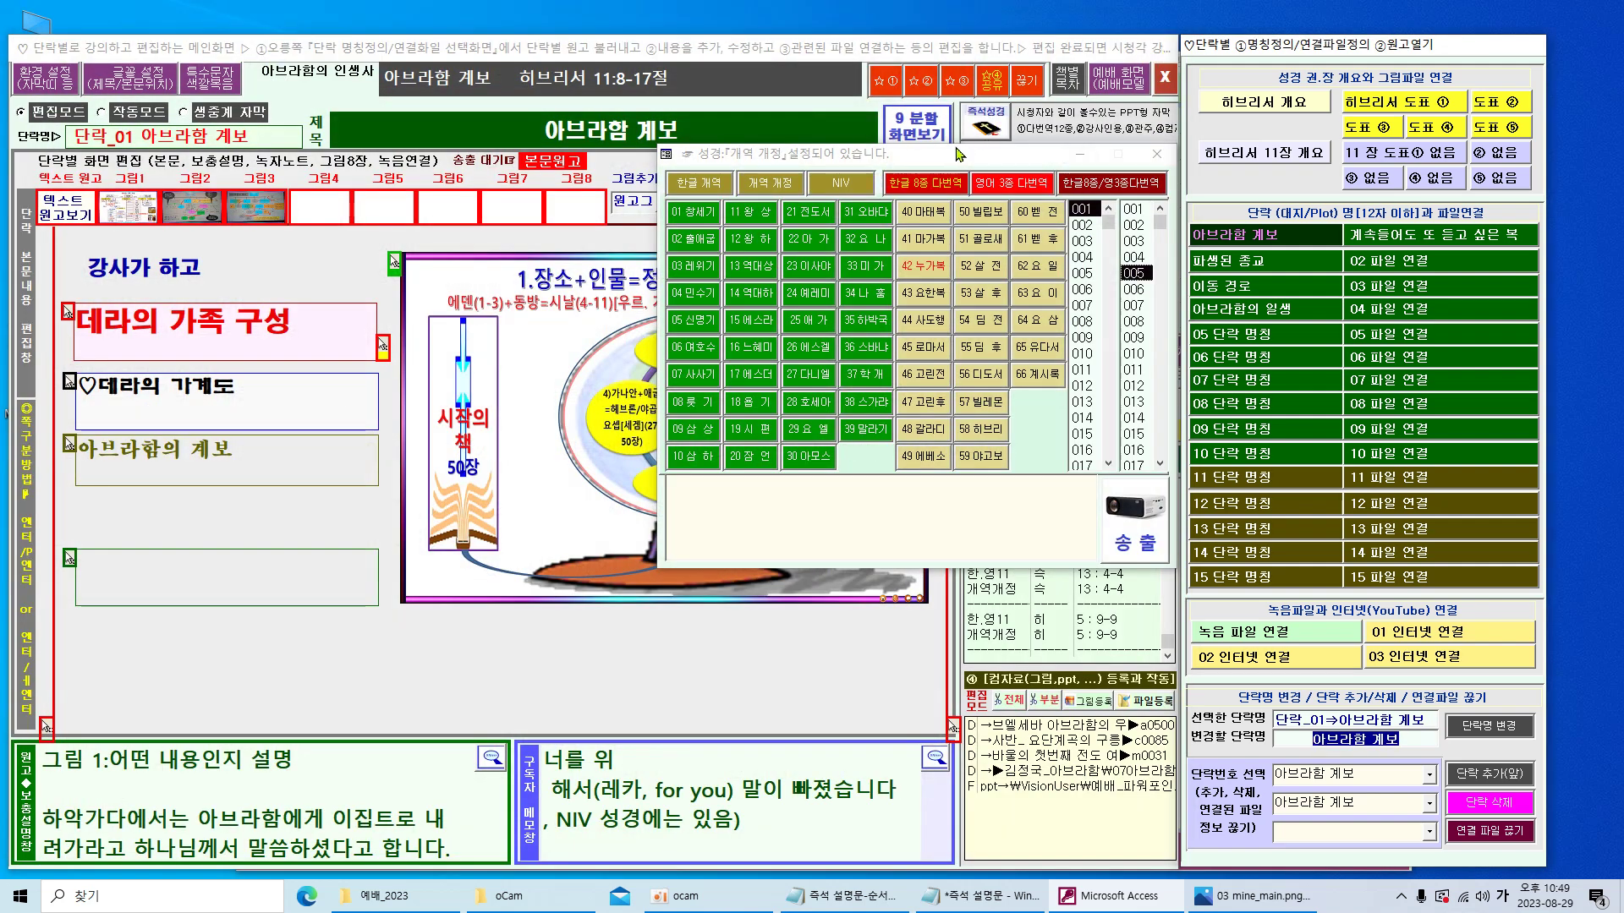
- Bring up 누가복음 3장 6절 from the 개역개정 Bible as a PPT-style caption screen, view its verse slides and close it
{"action": "left_click", "coordinate": [775, 184]}
{"action": "left_click", "coordinate": [926, 267]}
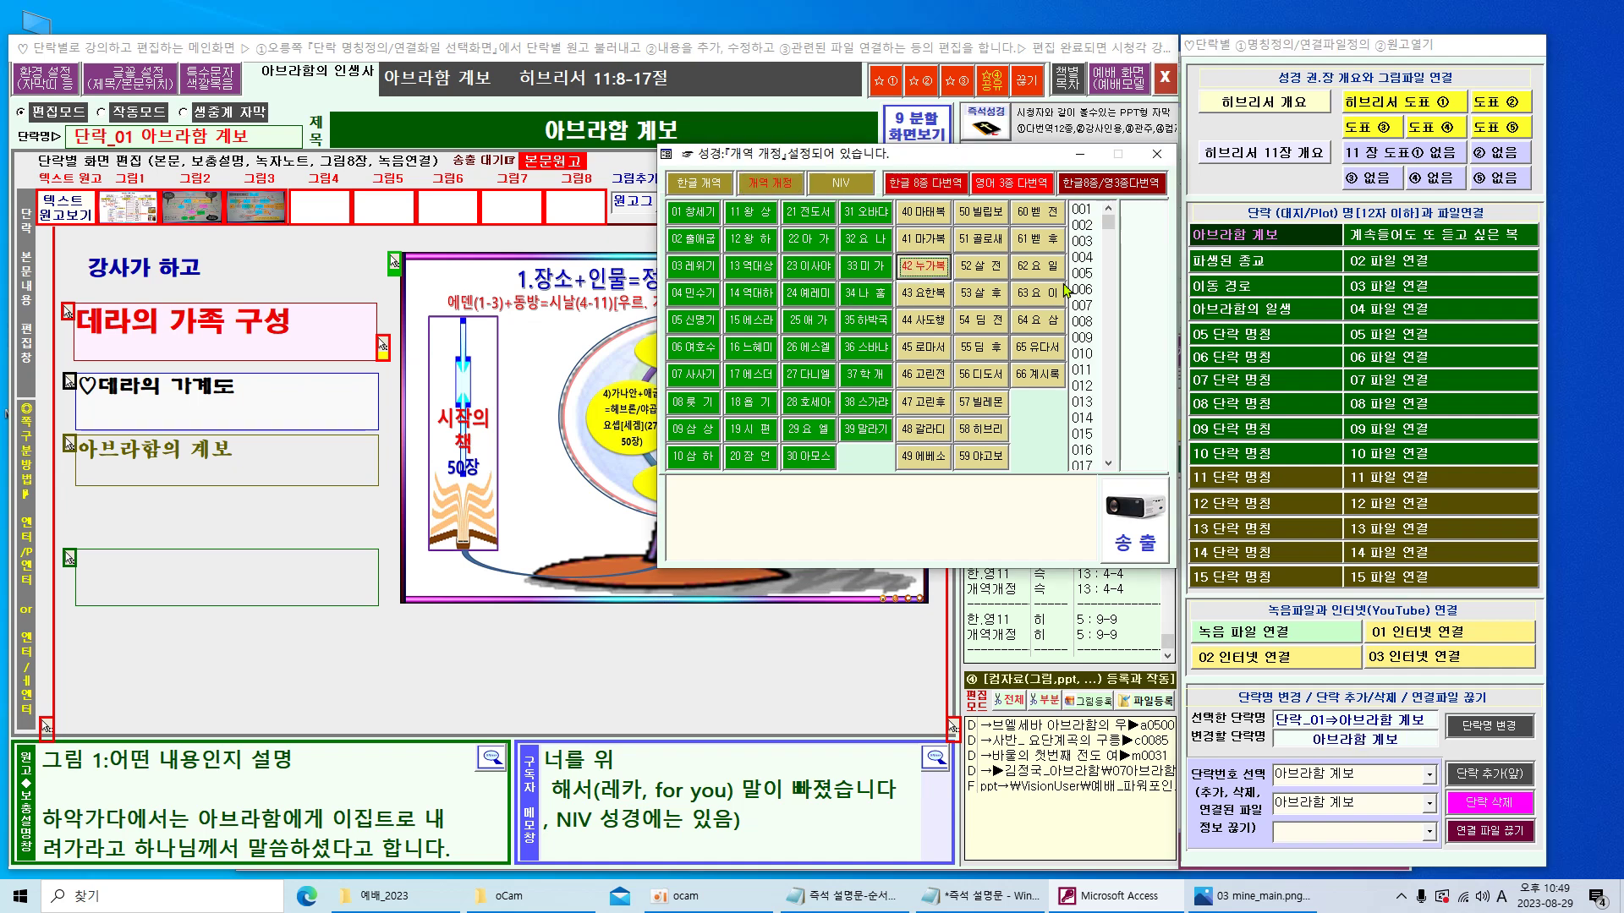
{"action": "left_click", "coordinate": [1086, 241]}
{"action": "left_click", "coordinate": [1134, 289]}
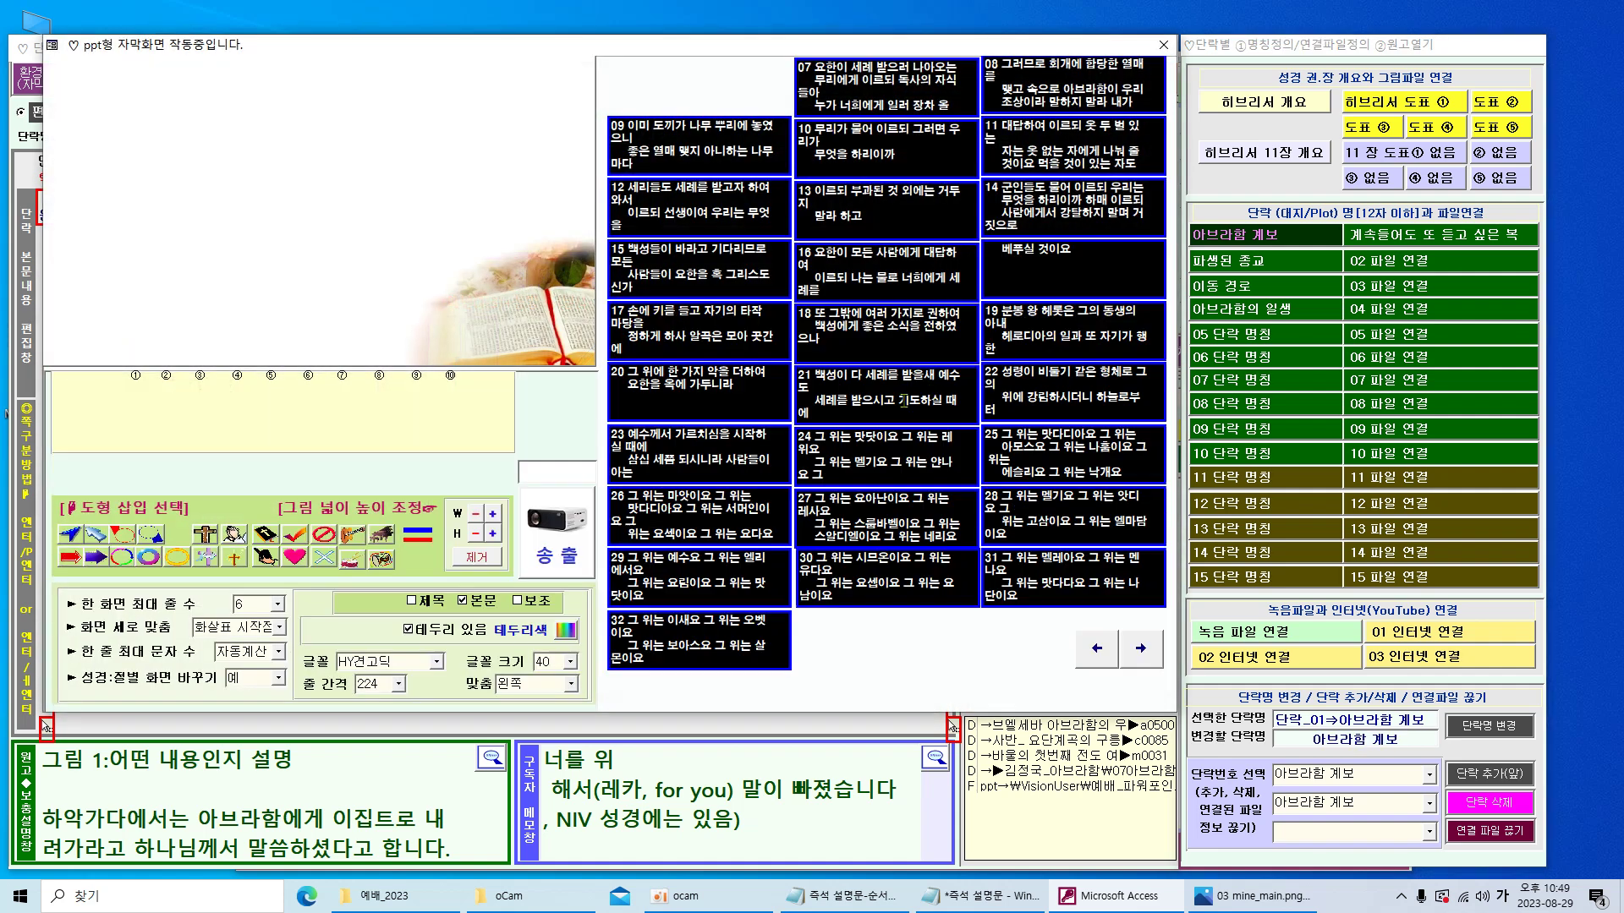
{"action": "left_click", "coordinate": [60, 43]}
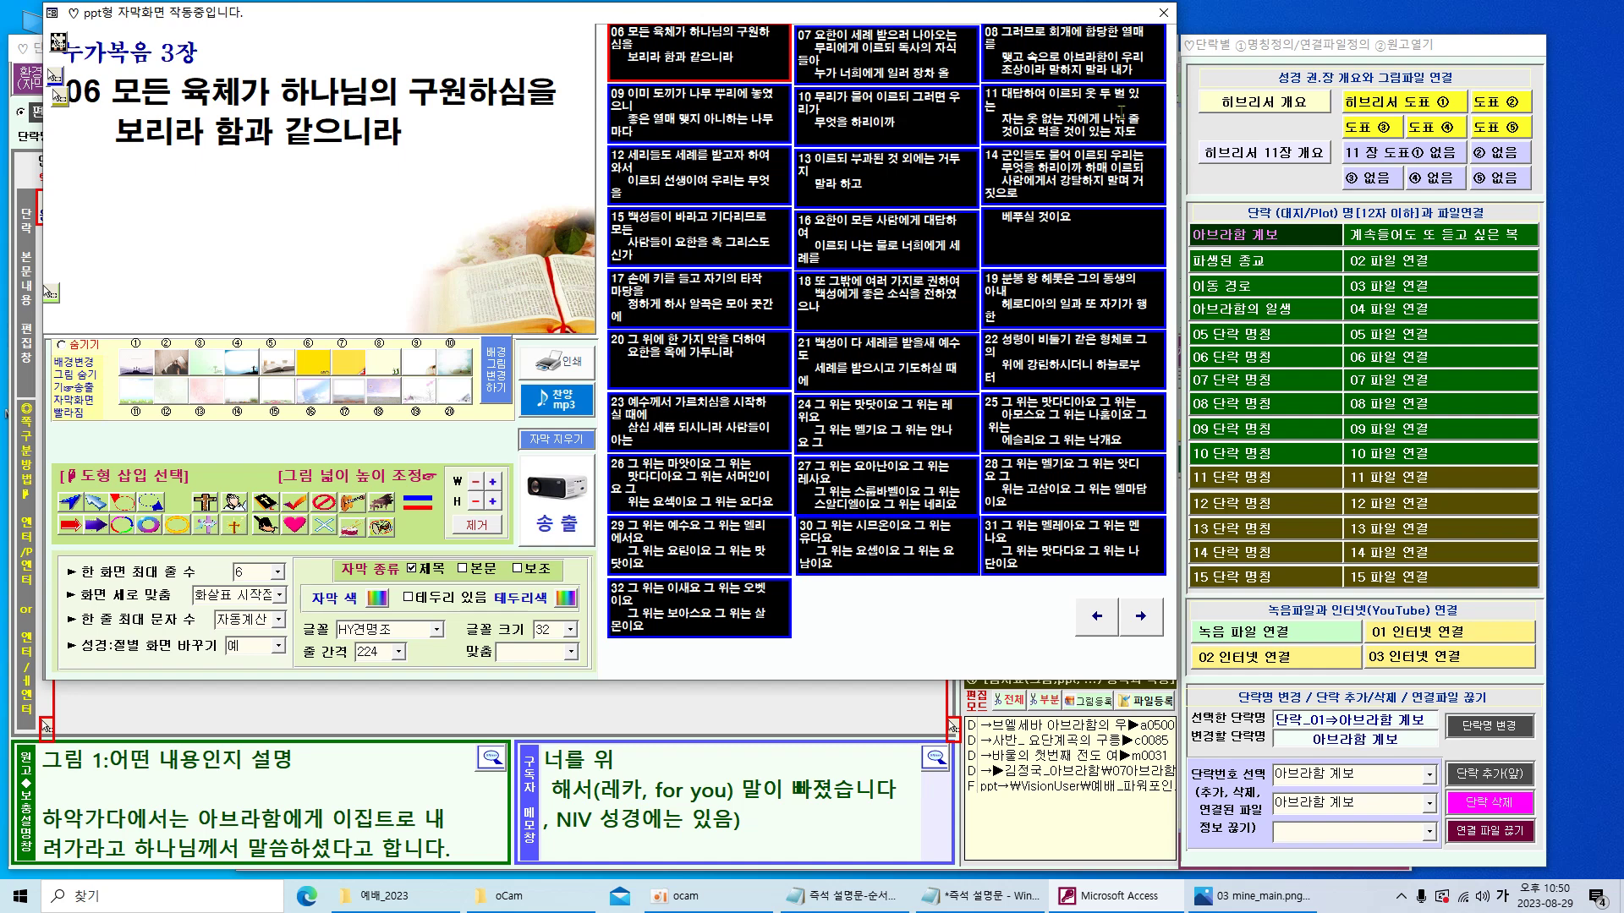
{"action": "left_click", "coordinate": [1164, 13]}
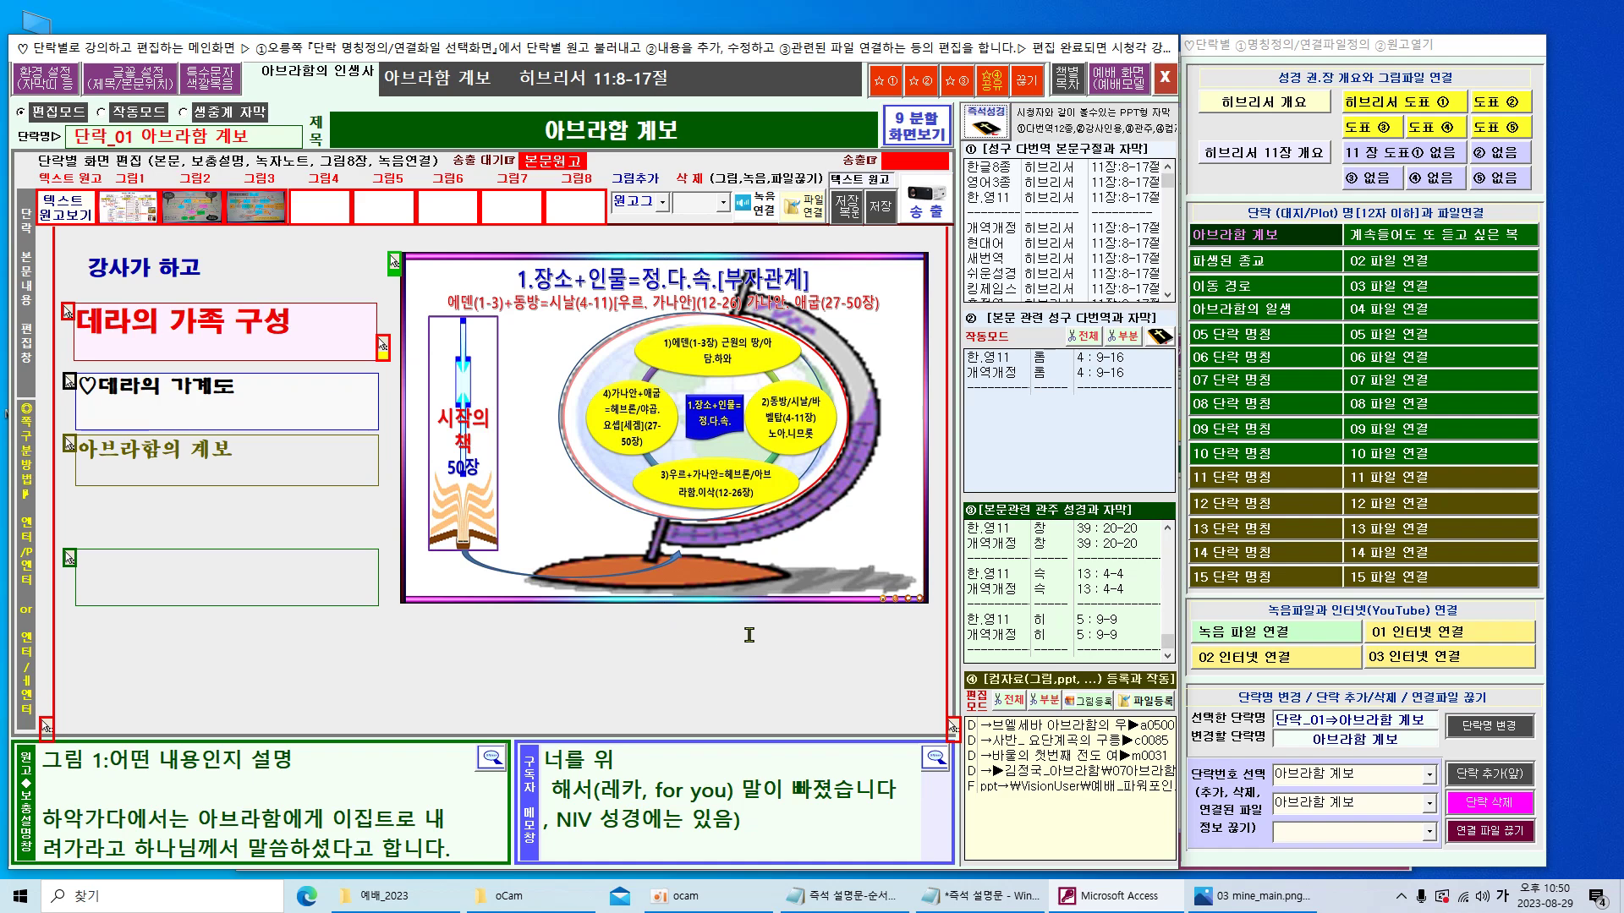
- Show the 아브라함 계보 paragraph in the nine-split view, lower its window slightly, and choose 그림1 as the next standby screen
{"action": "left_click", "coordinate": [916, 133]}
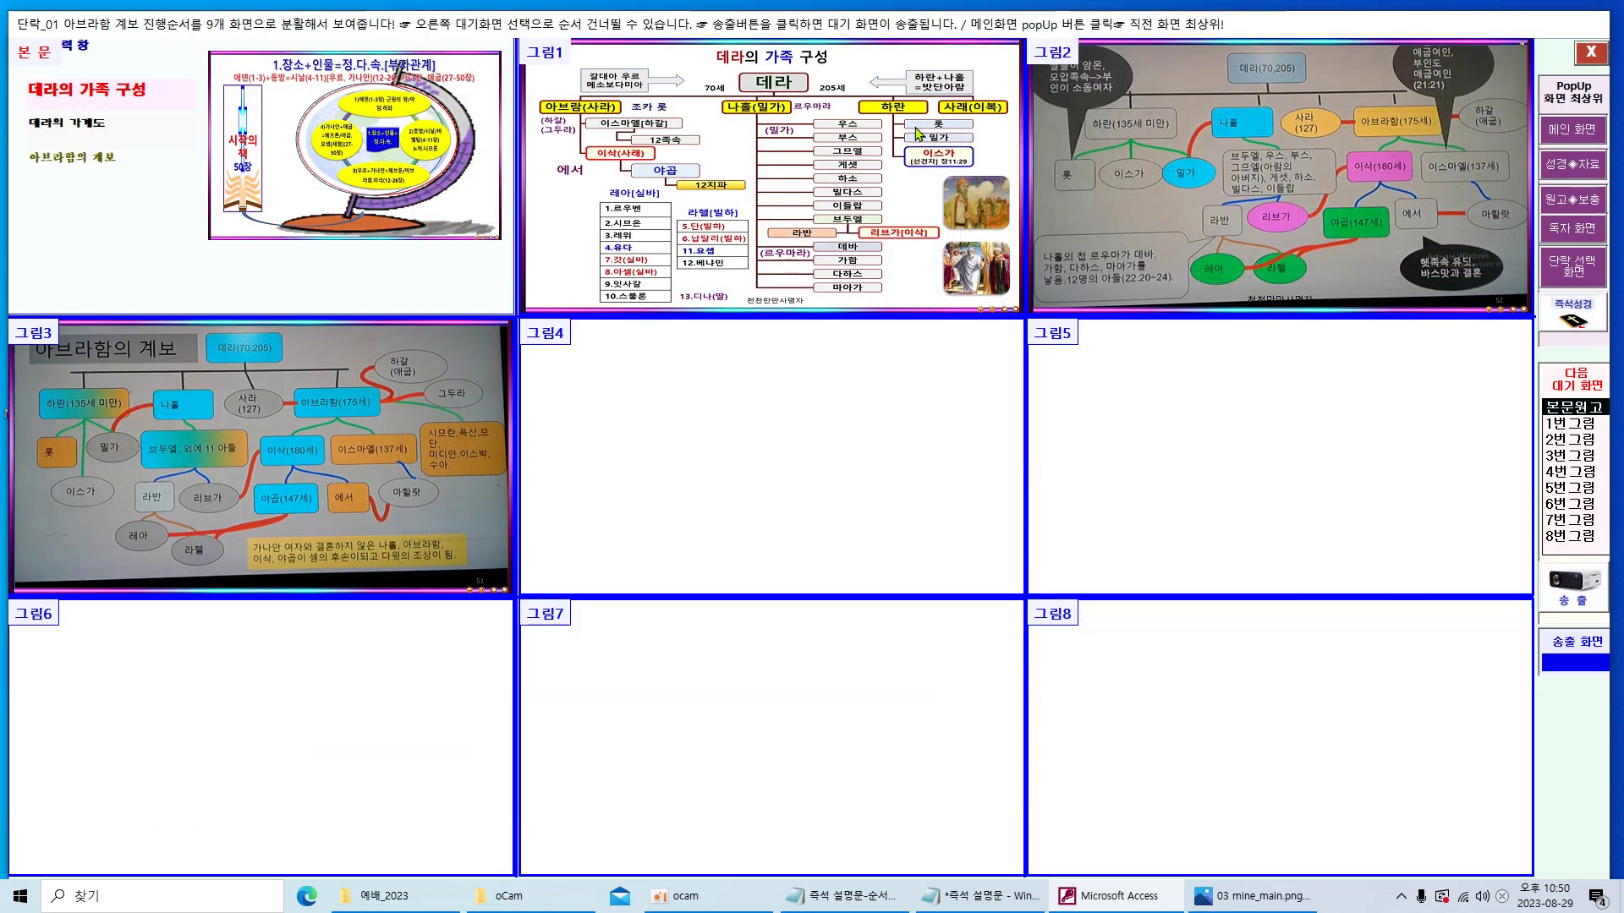
{"action": "left_click_drag", "start_coordinate": [753, 25], "coordinate": [758, 403]}
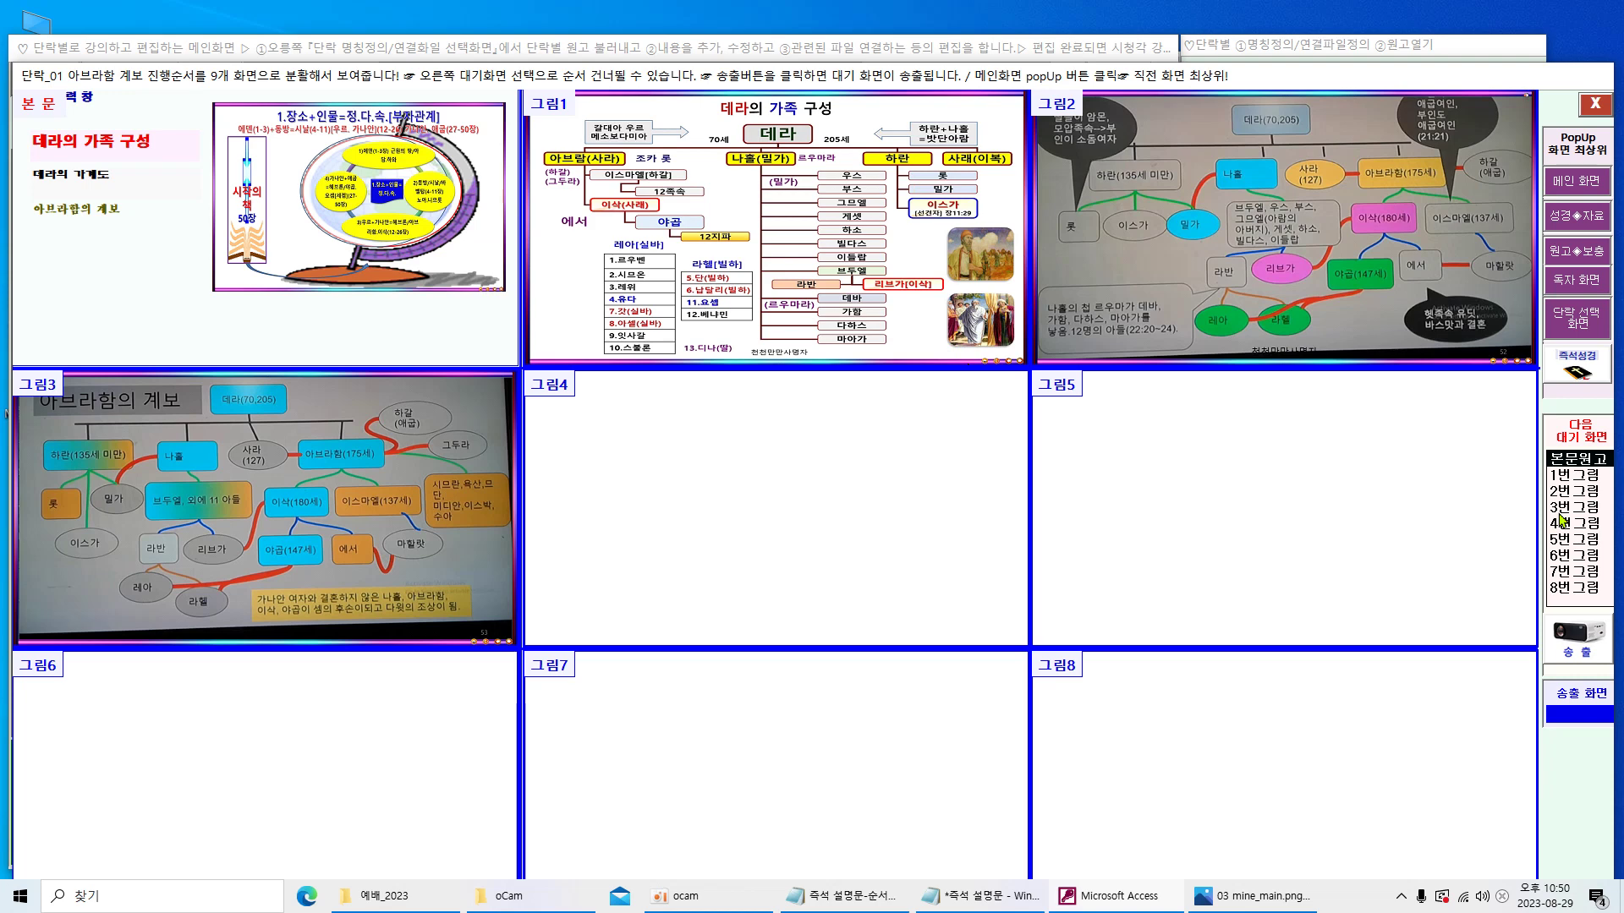
{"action": "left_click", "coordinate": [862, 268]}
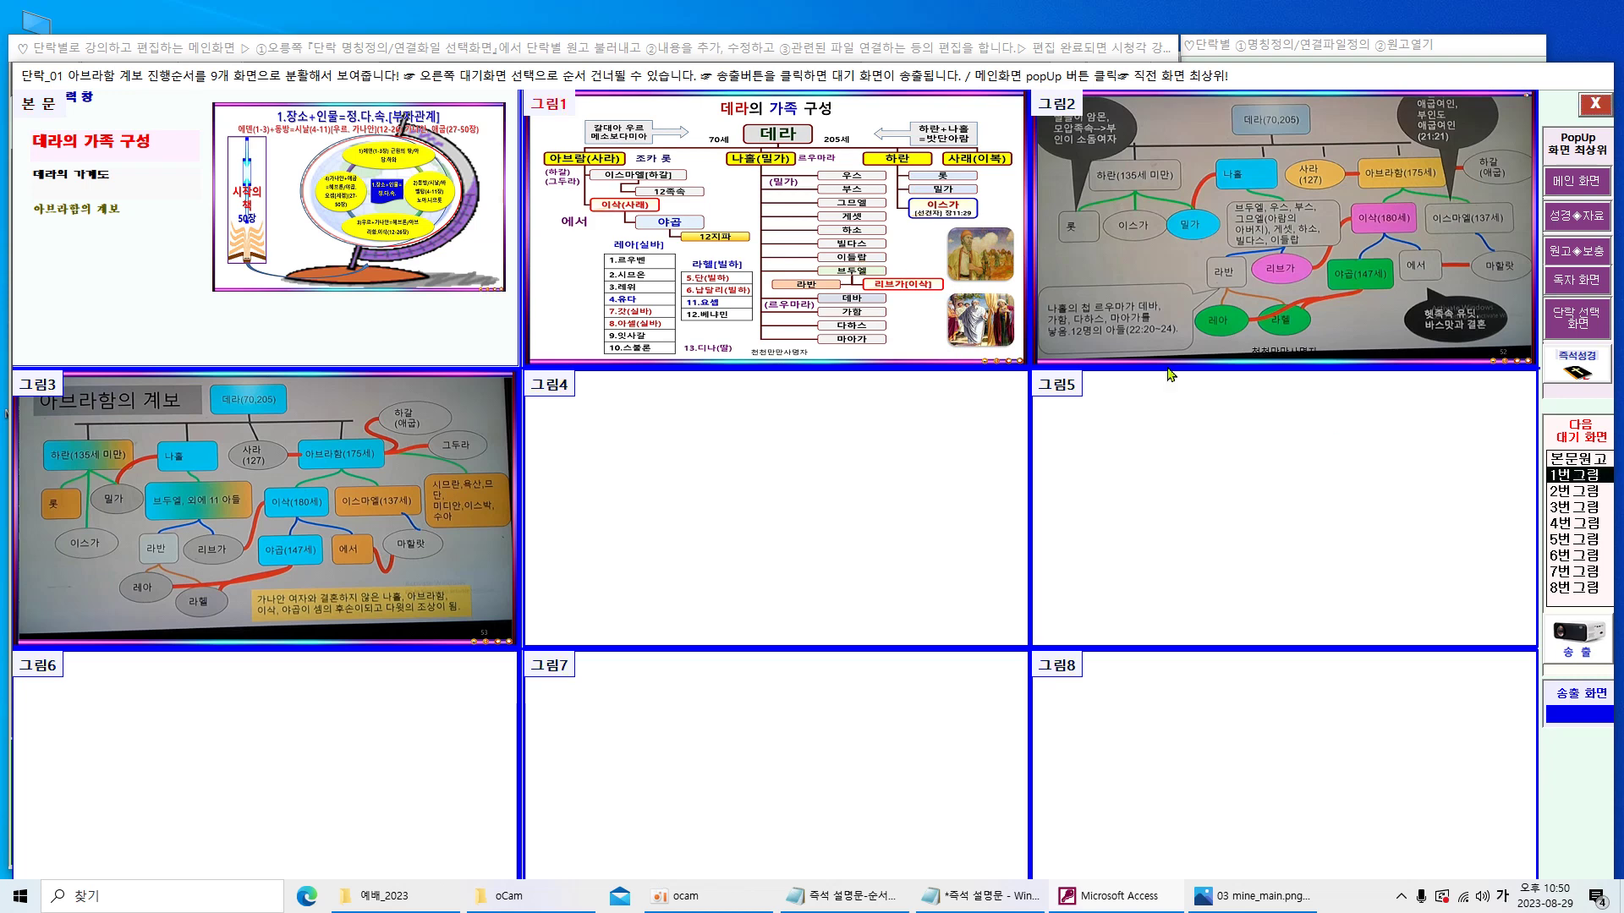